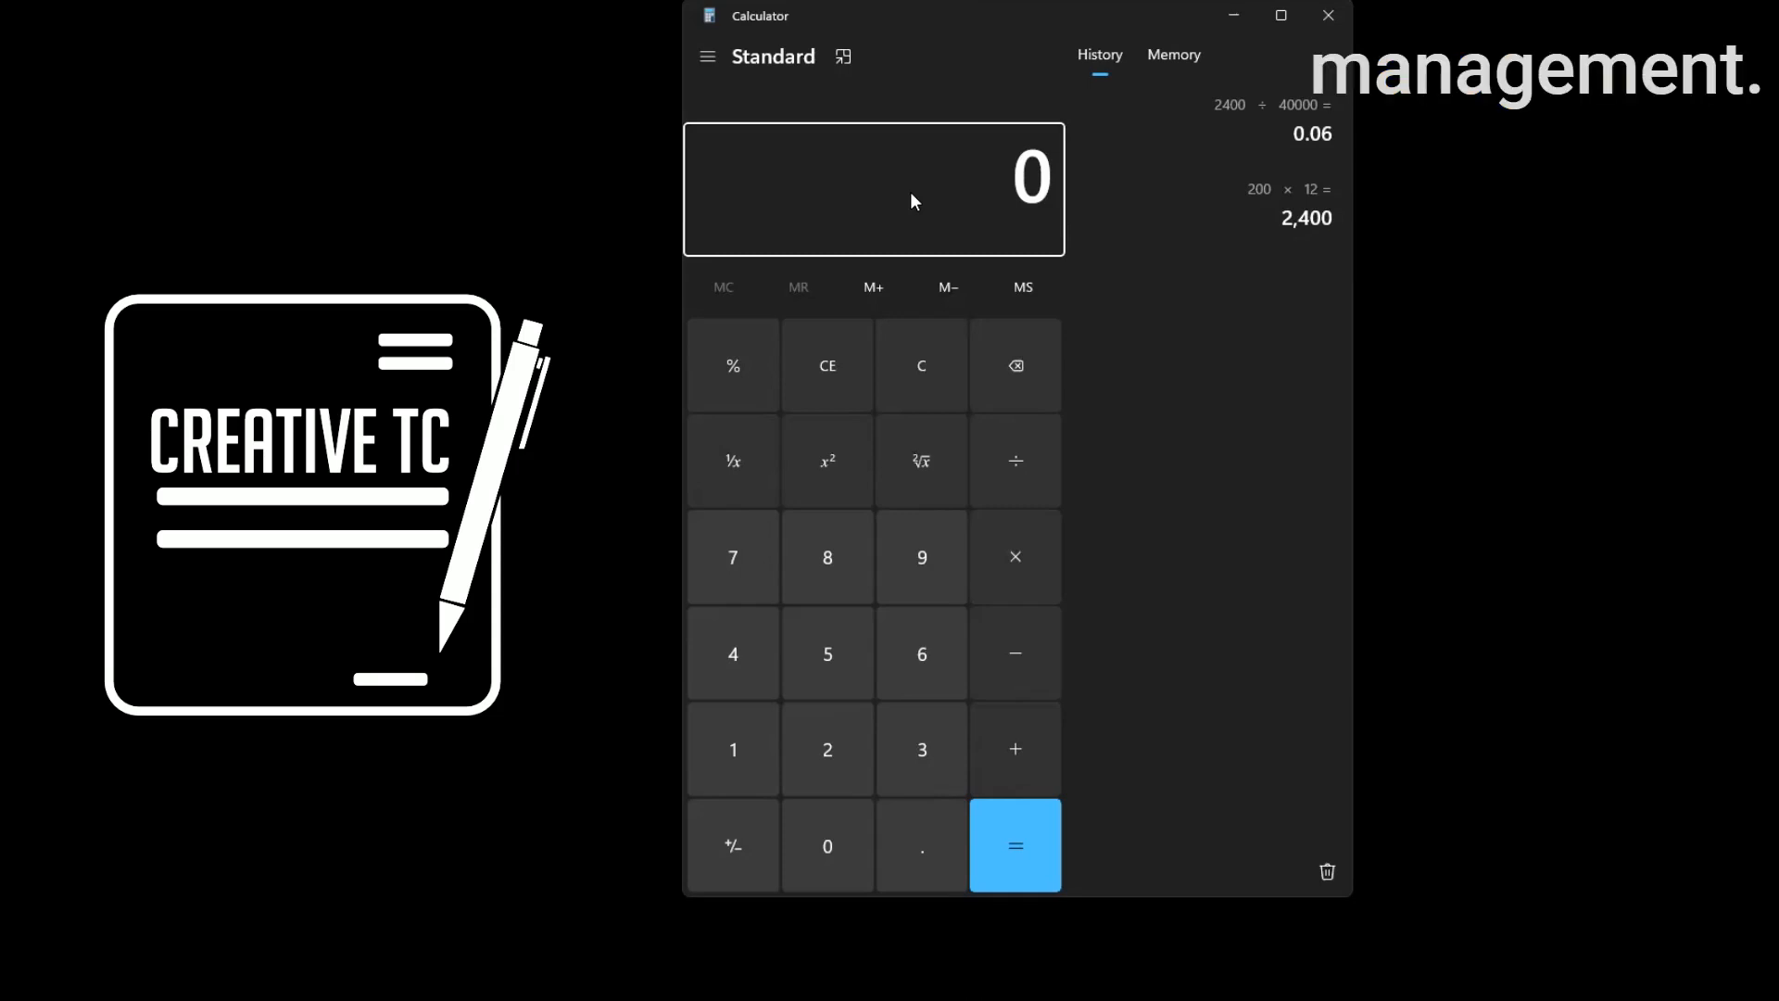
- Calculate 1500 × 0.3 in the calculator
type("1500*0.3")
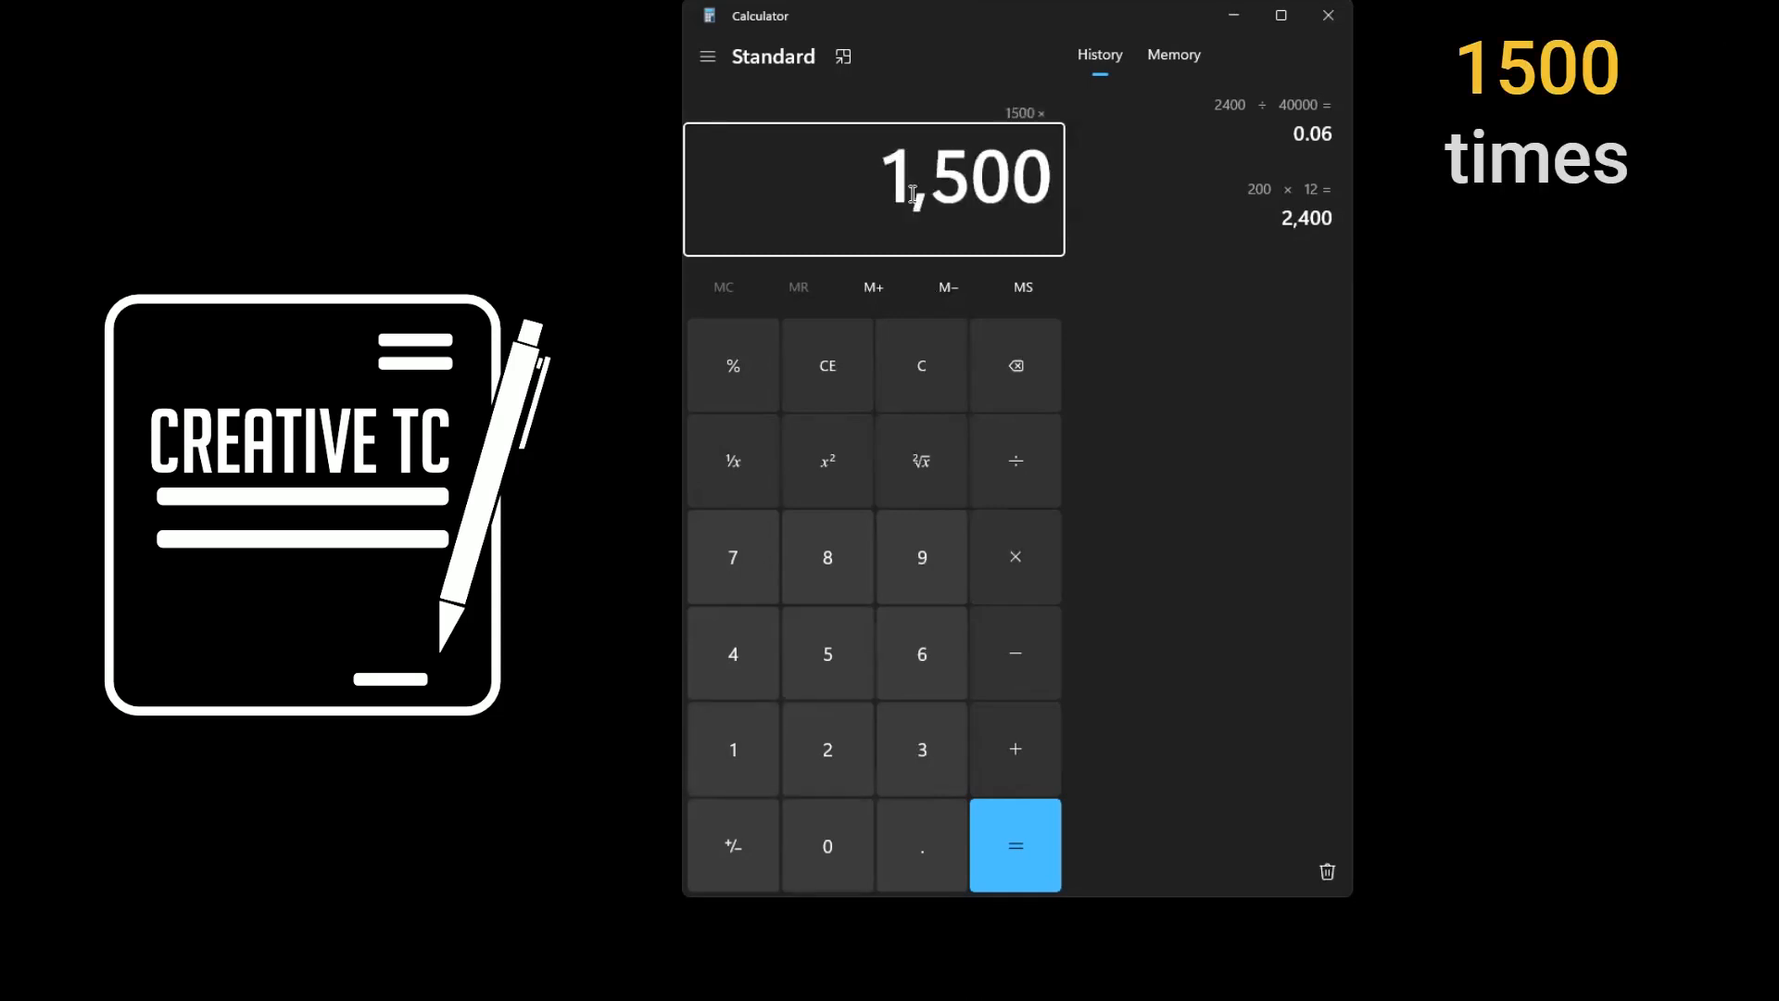
key("Return")
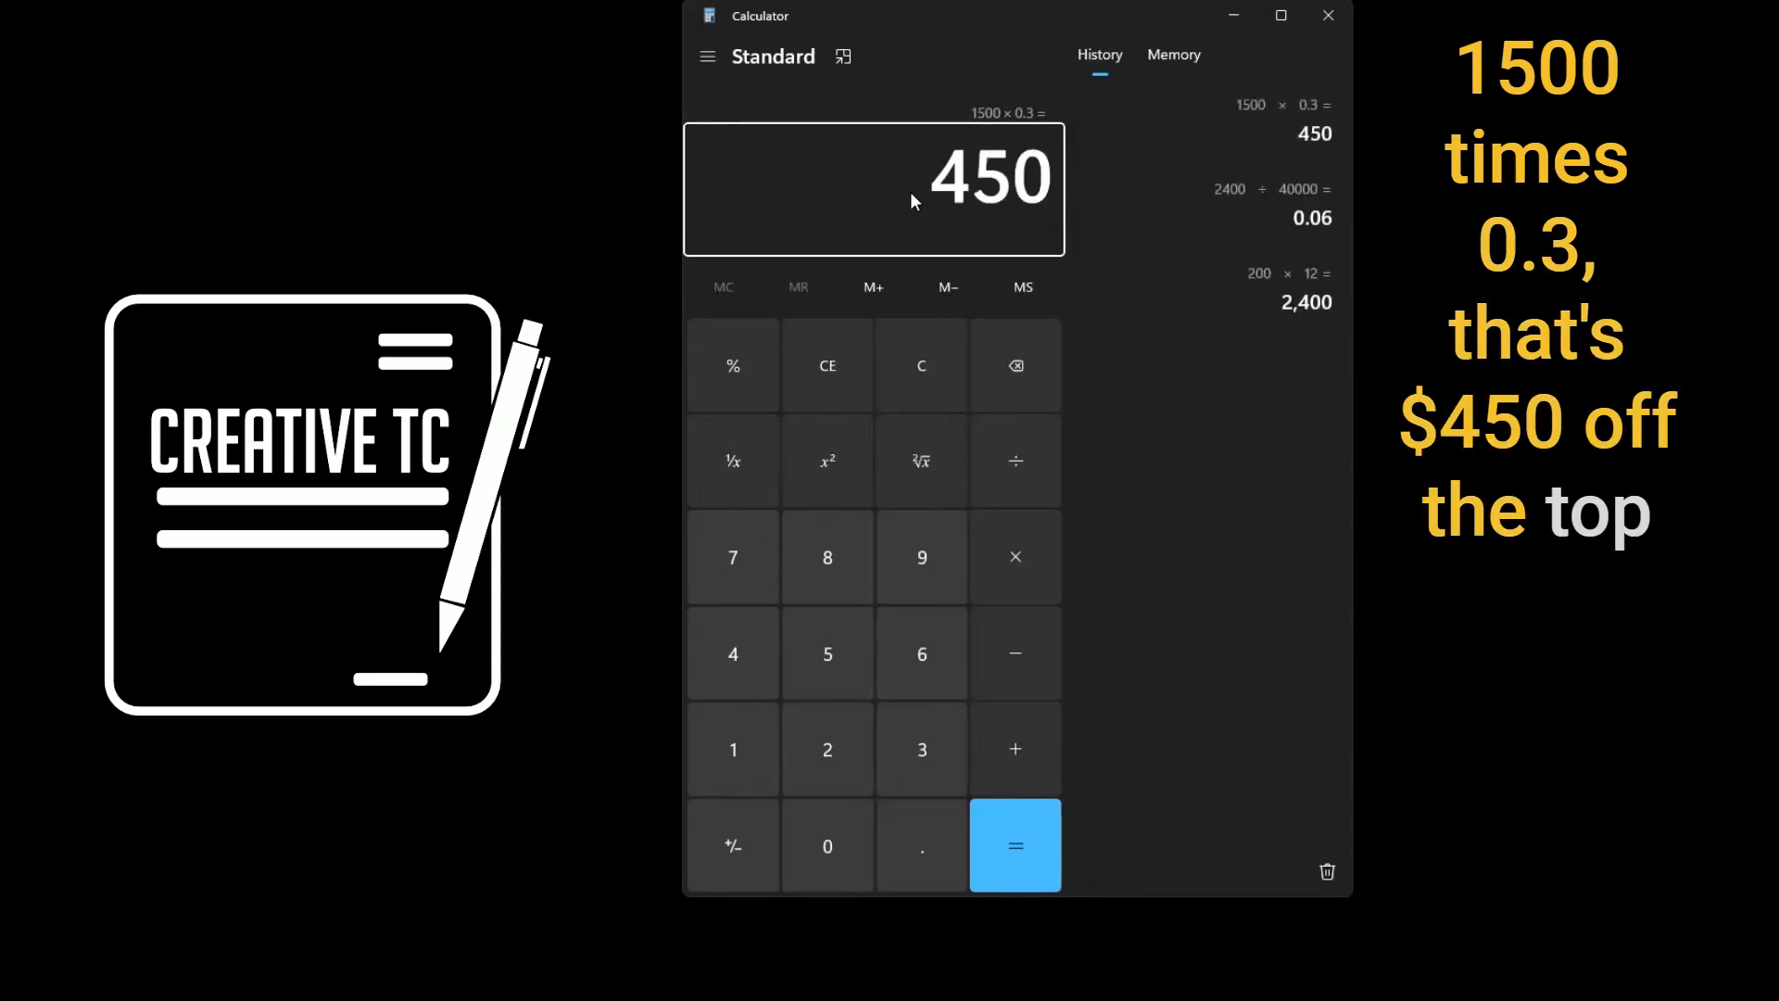
type("-")
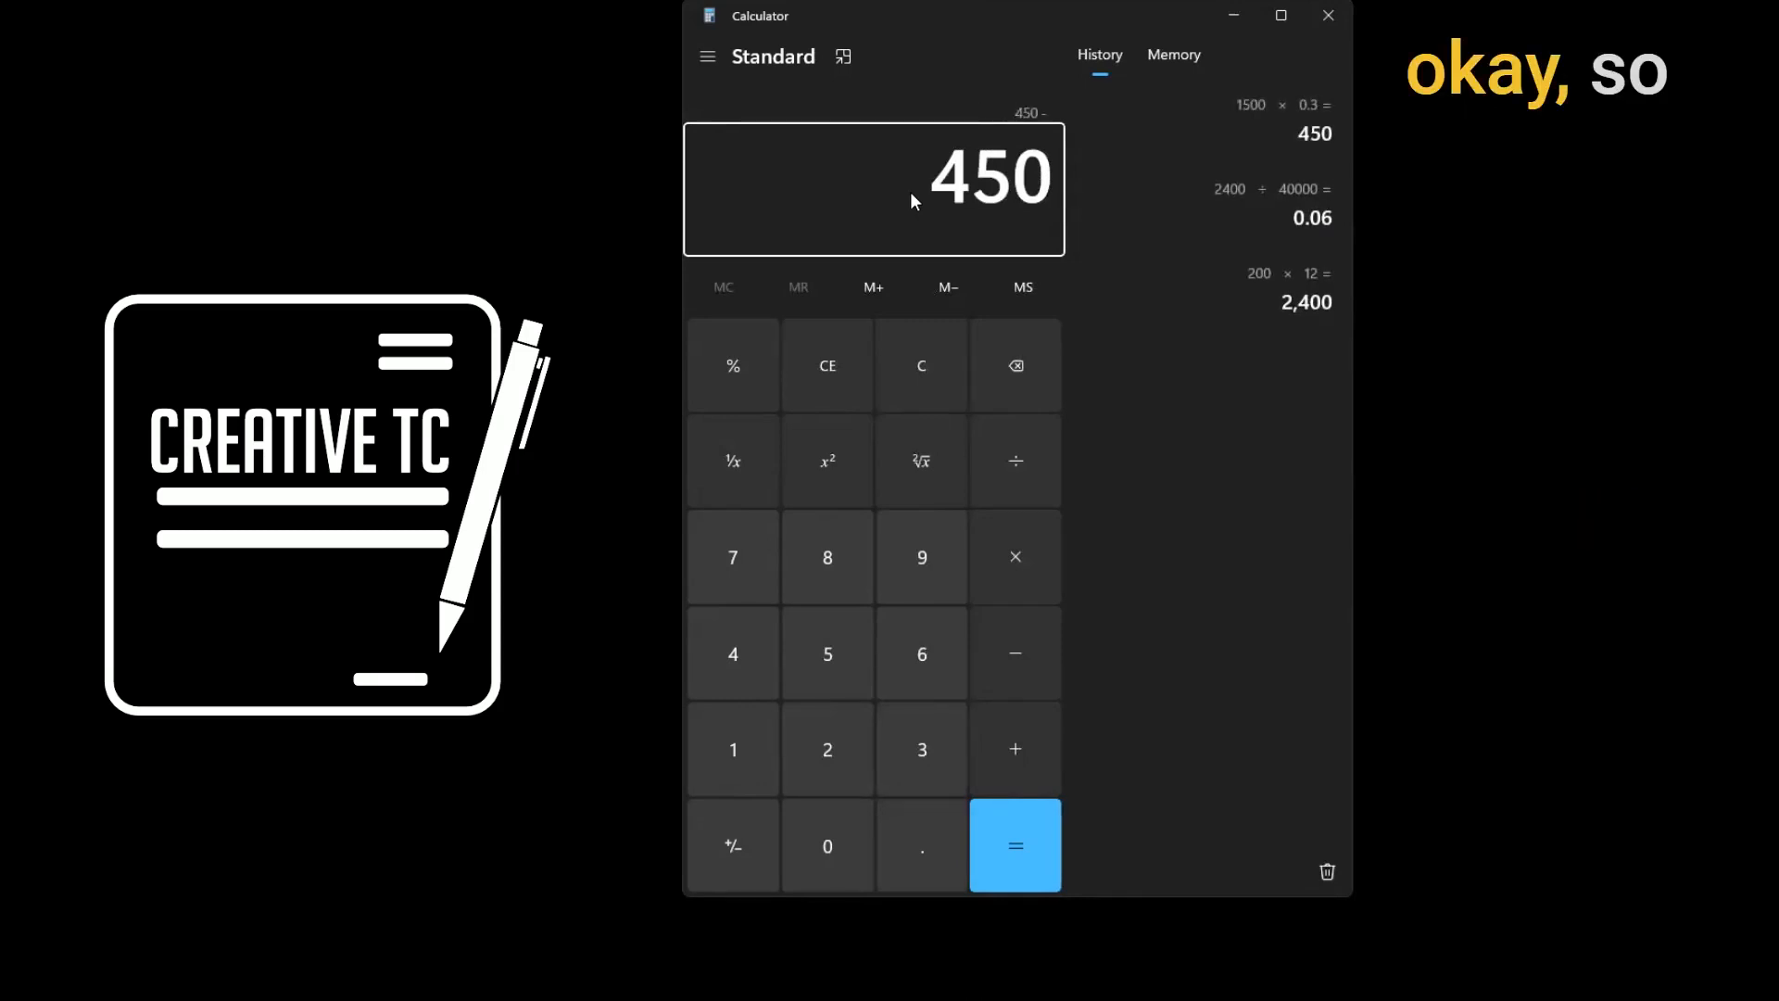
type("15")
key("Return")
- Calculate 1500 − 450 and subtract 1000 from the result
type("1500-45")
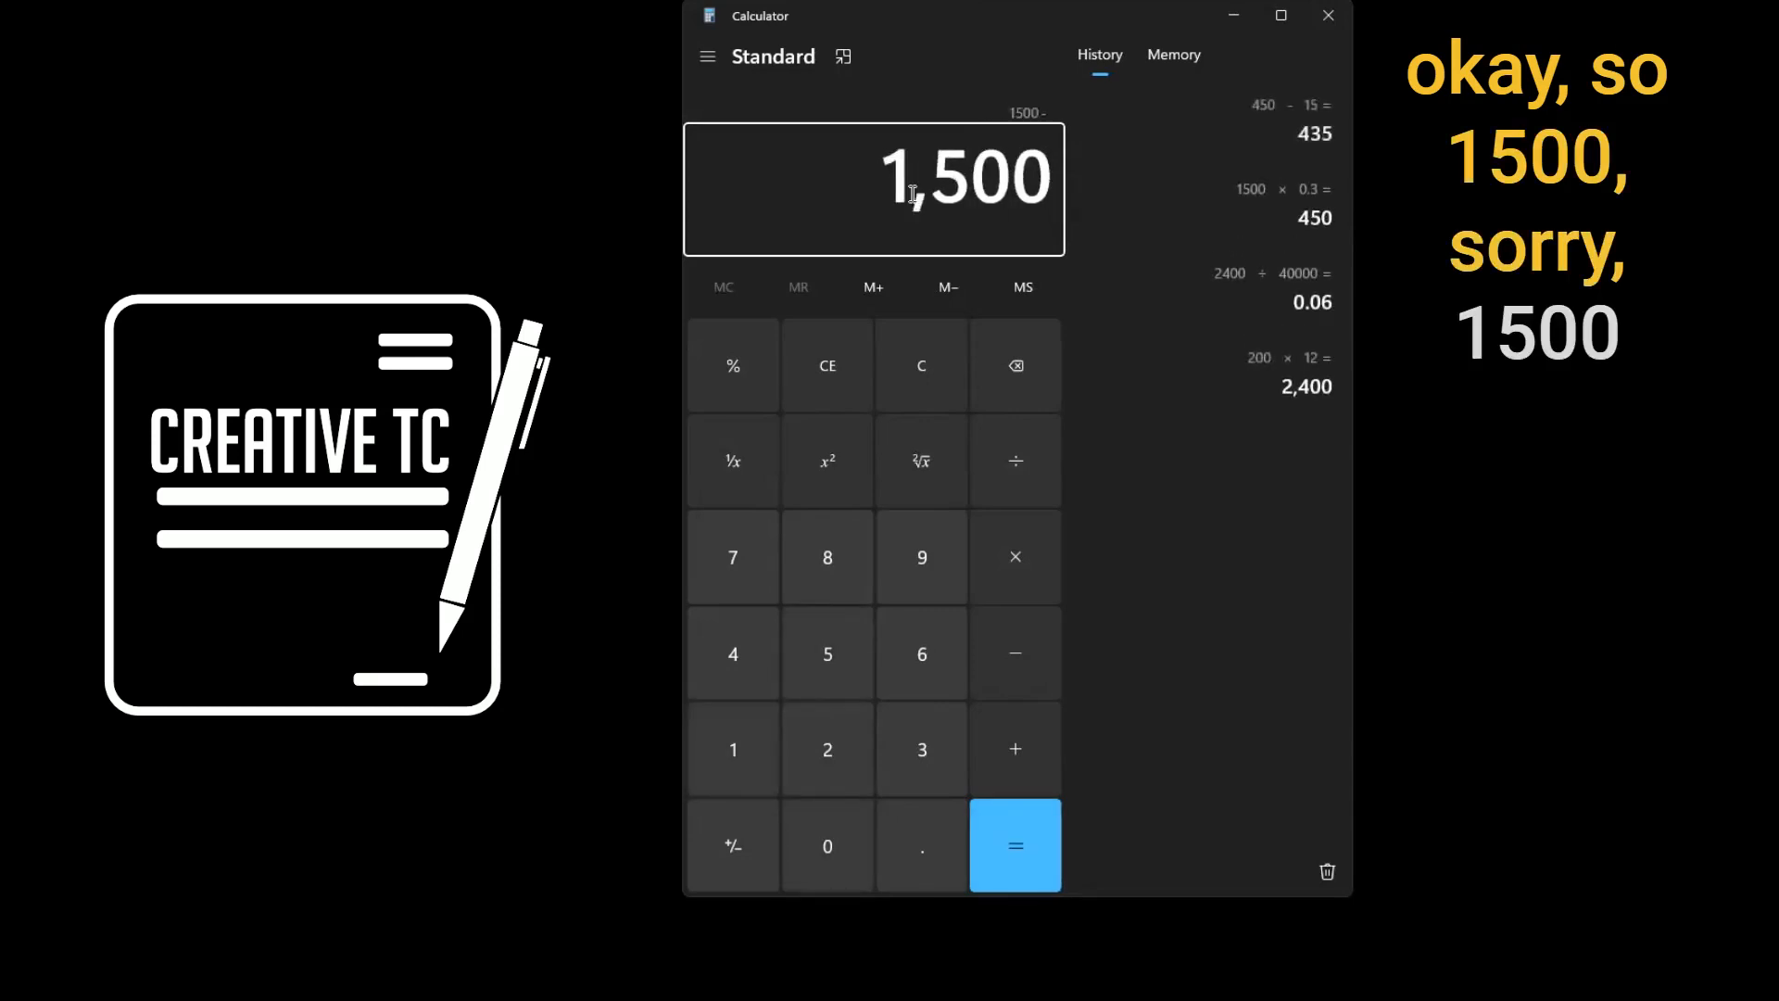
type("0")
key("Return")
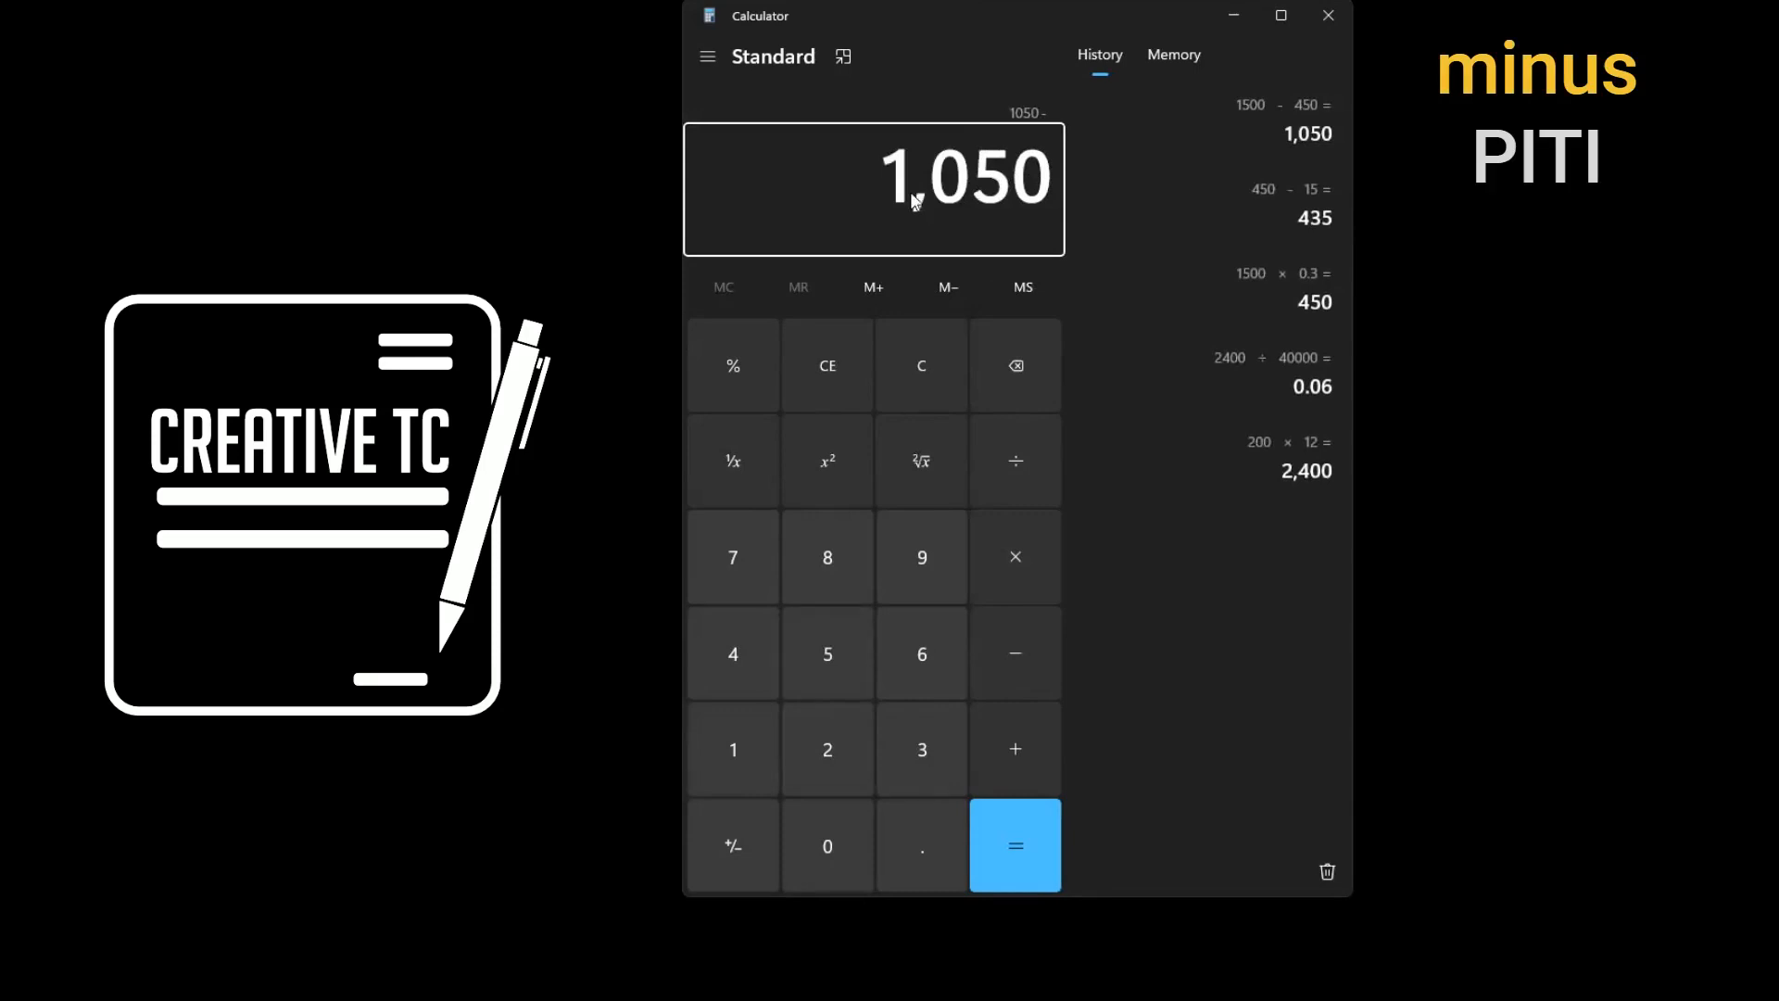
type("0")
key("Return")
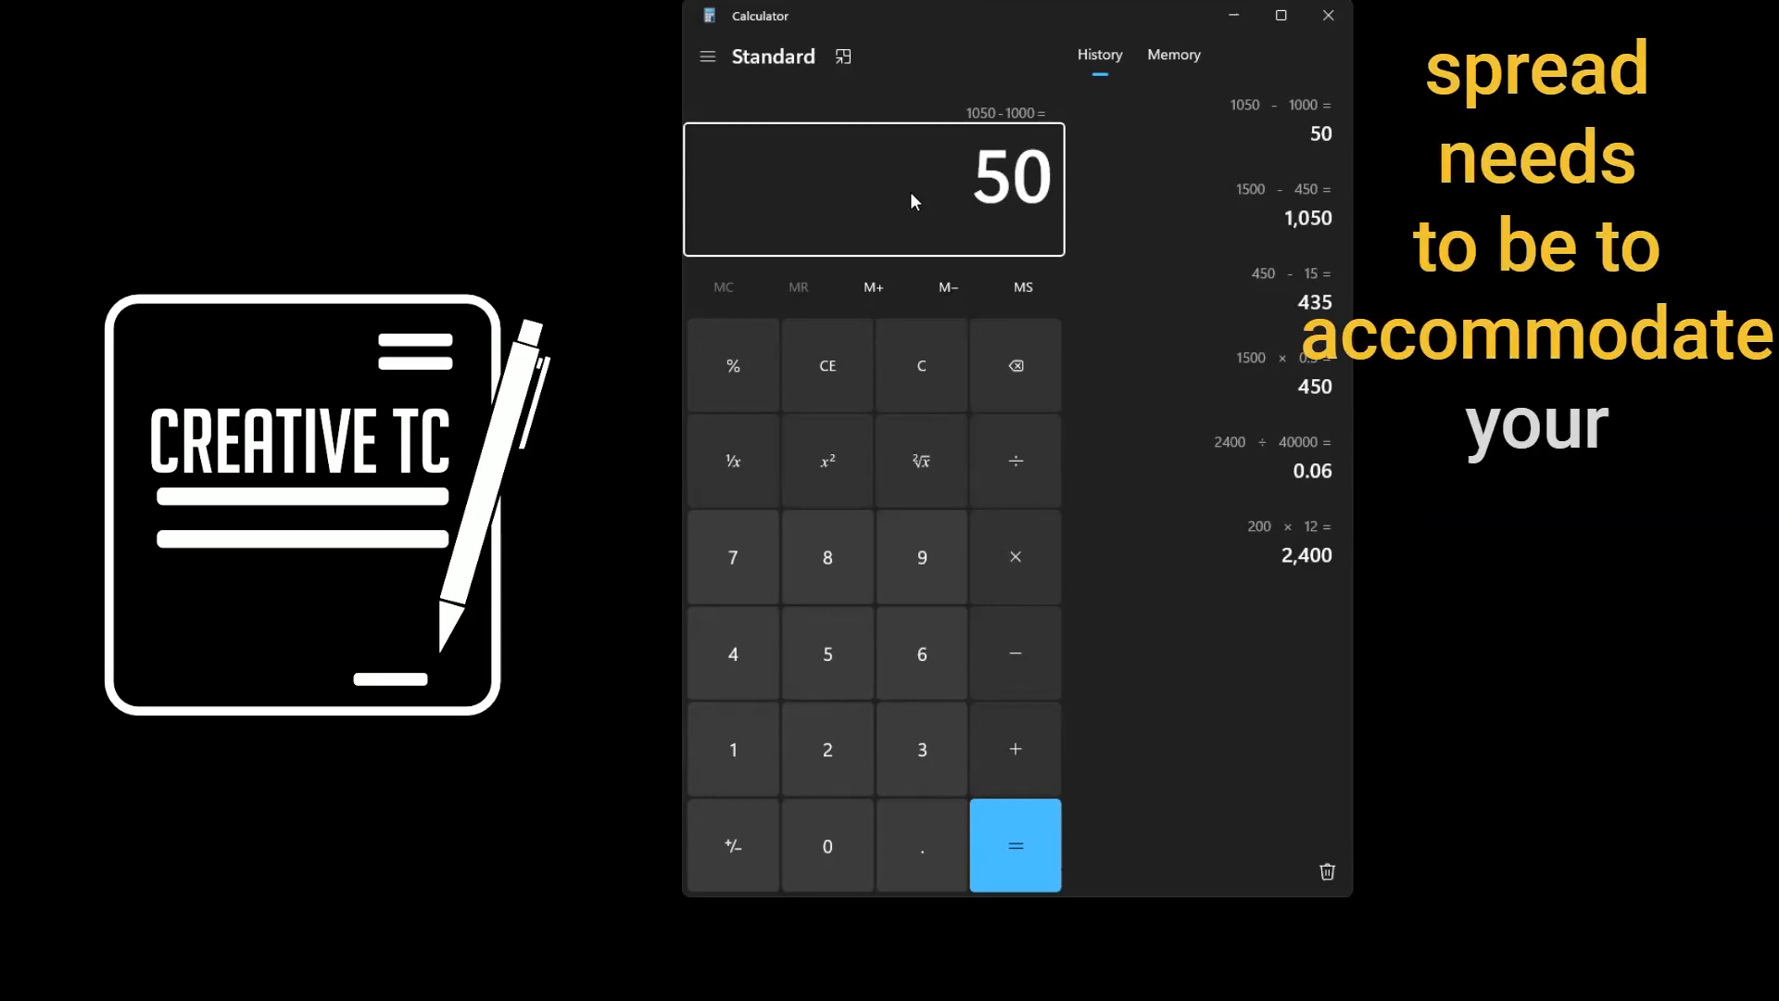
- Calculate 1500 × 0.25 as the lower-percentage alternative
type("1500 × ")
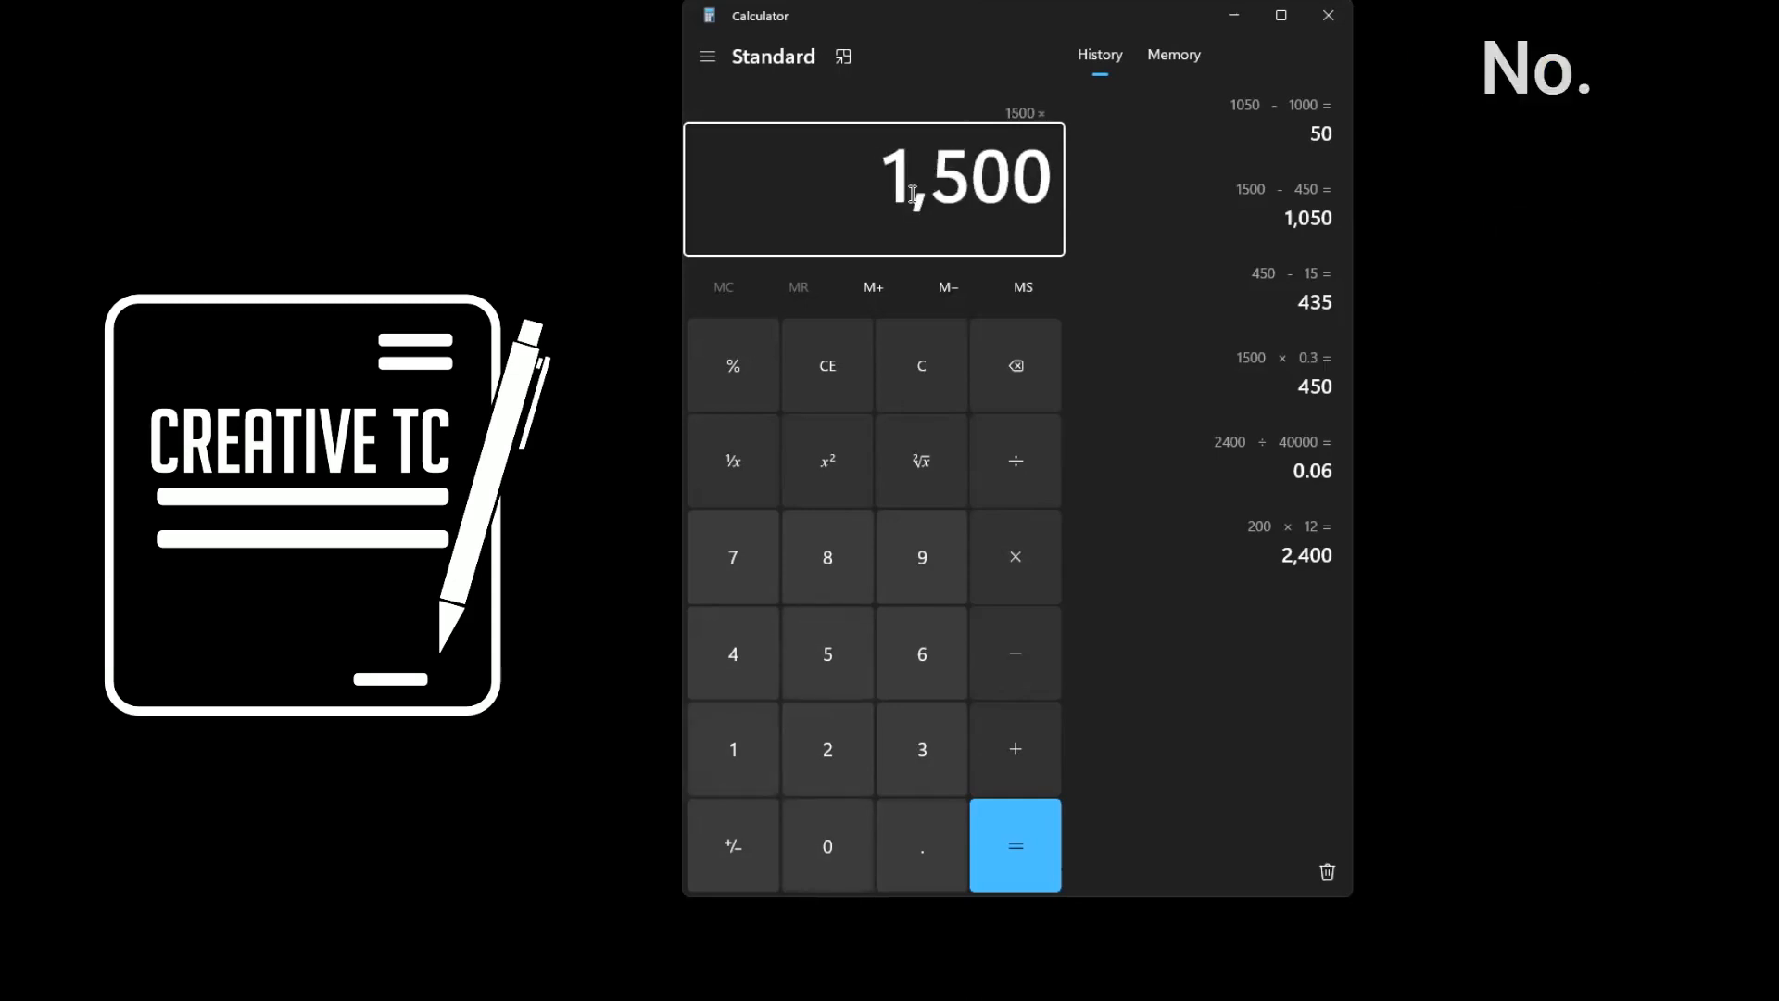
type("0.25")
key("Return")
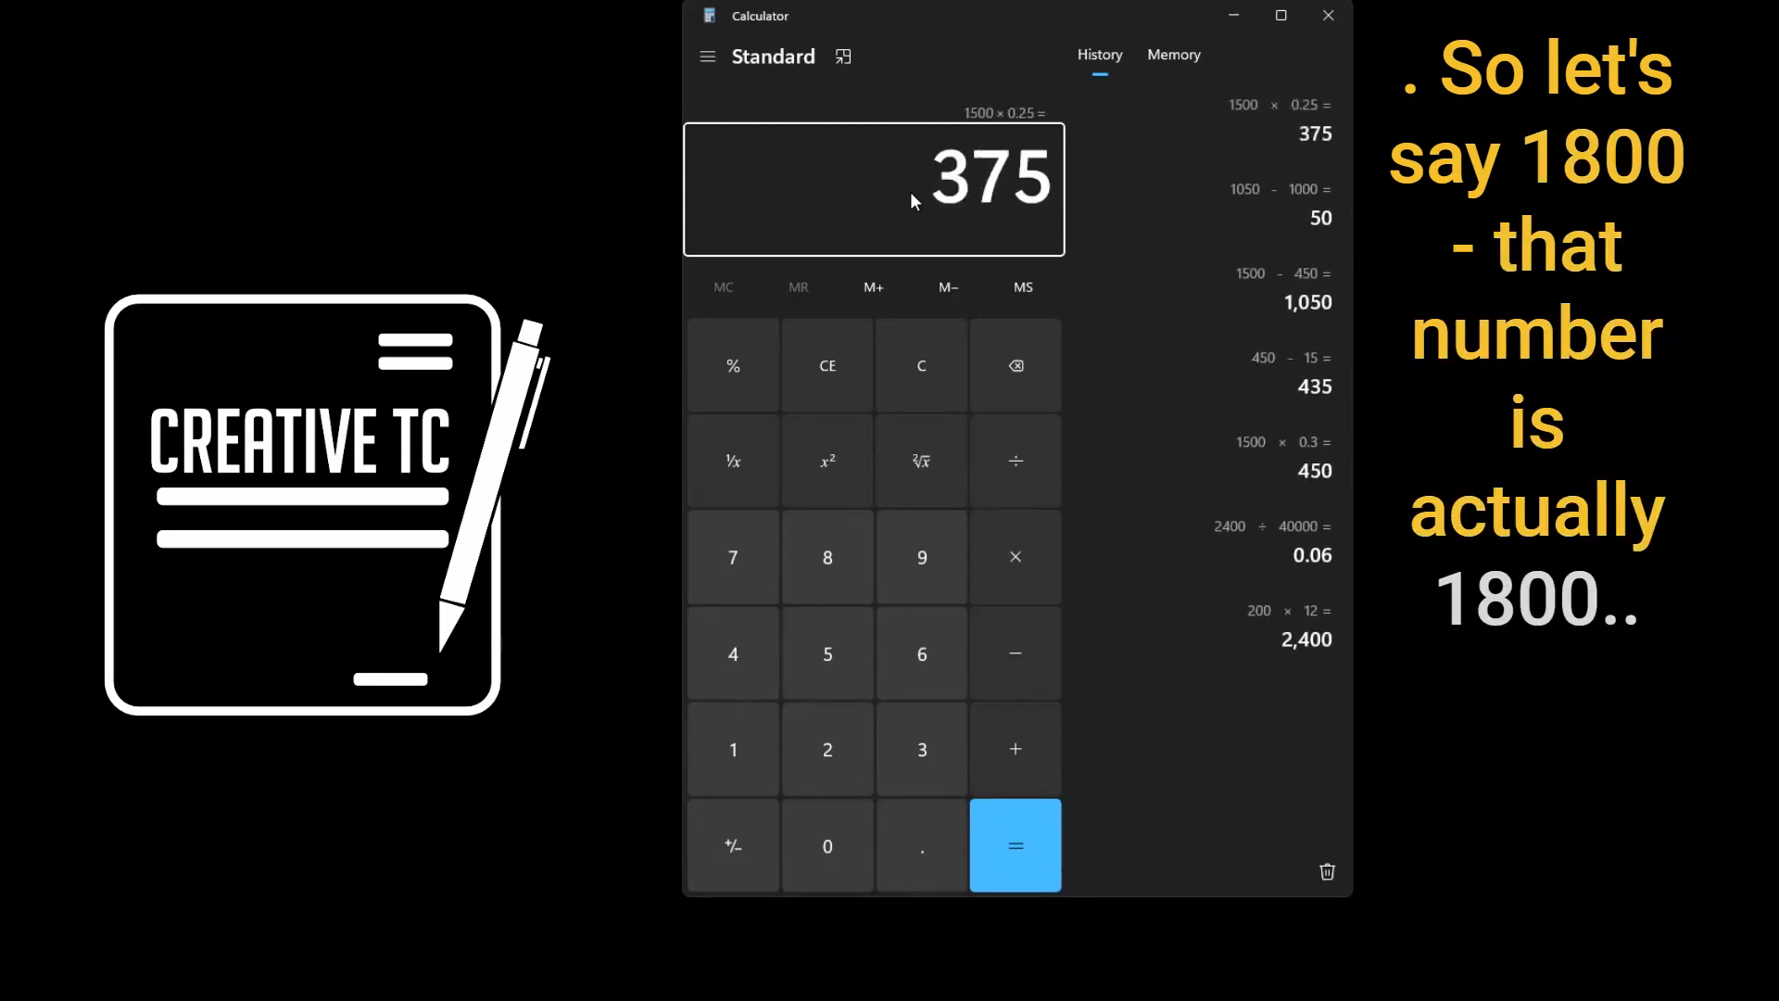
- Calculate 1800 × 0.3 for the higher rent figure
type("1800")
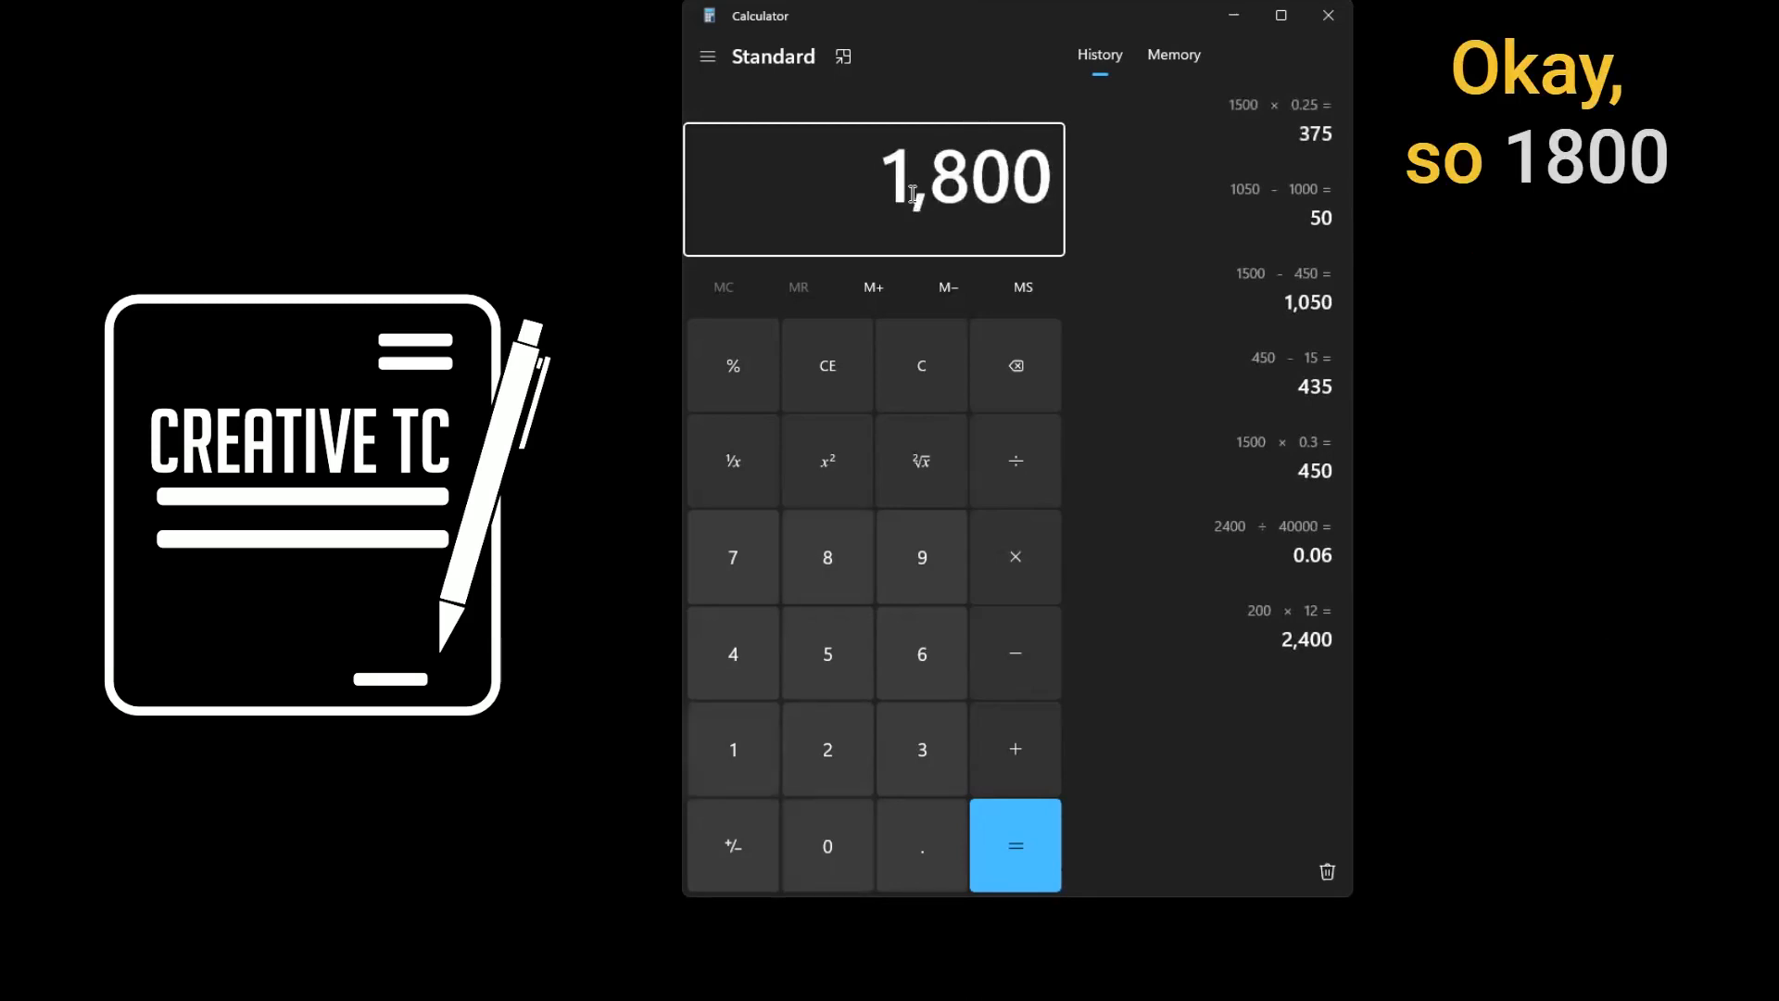
type("0.")
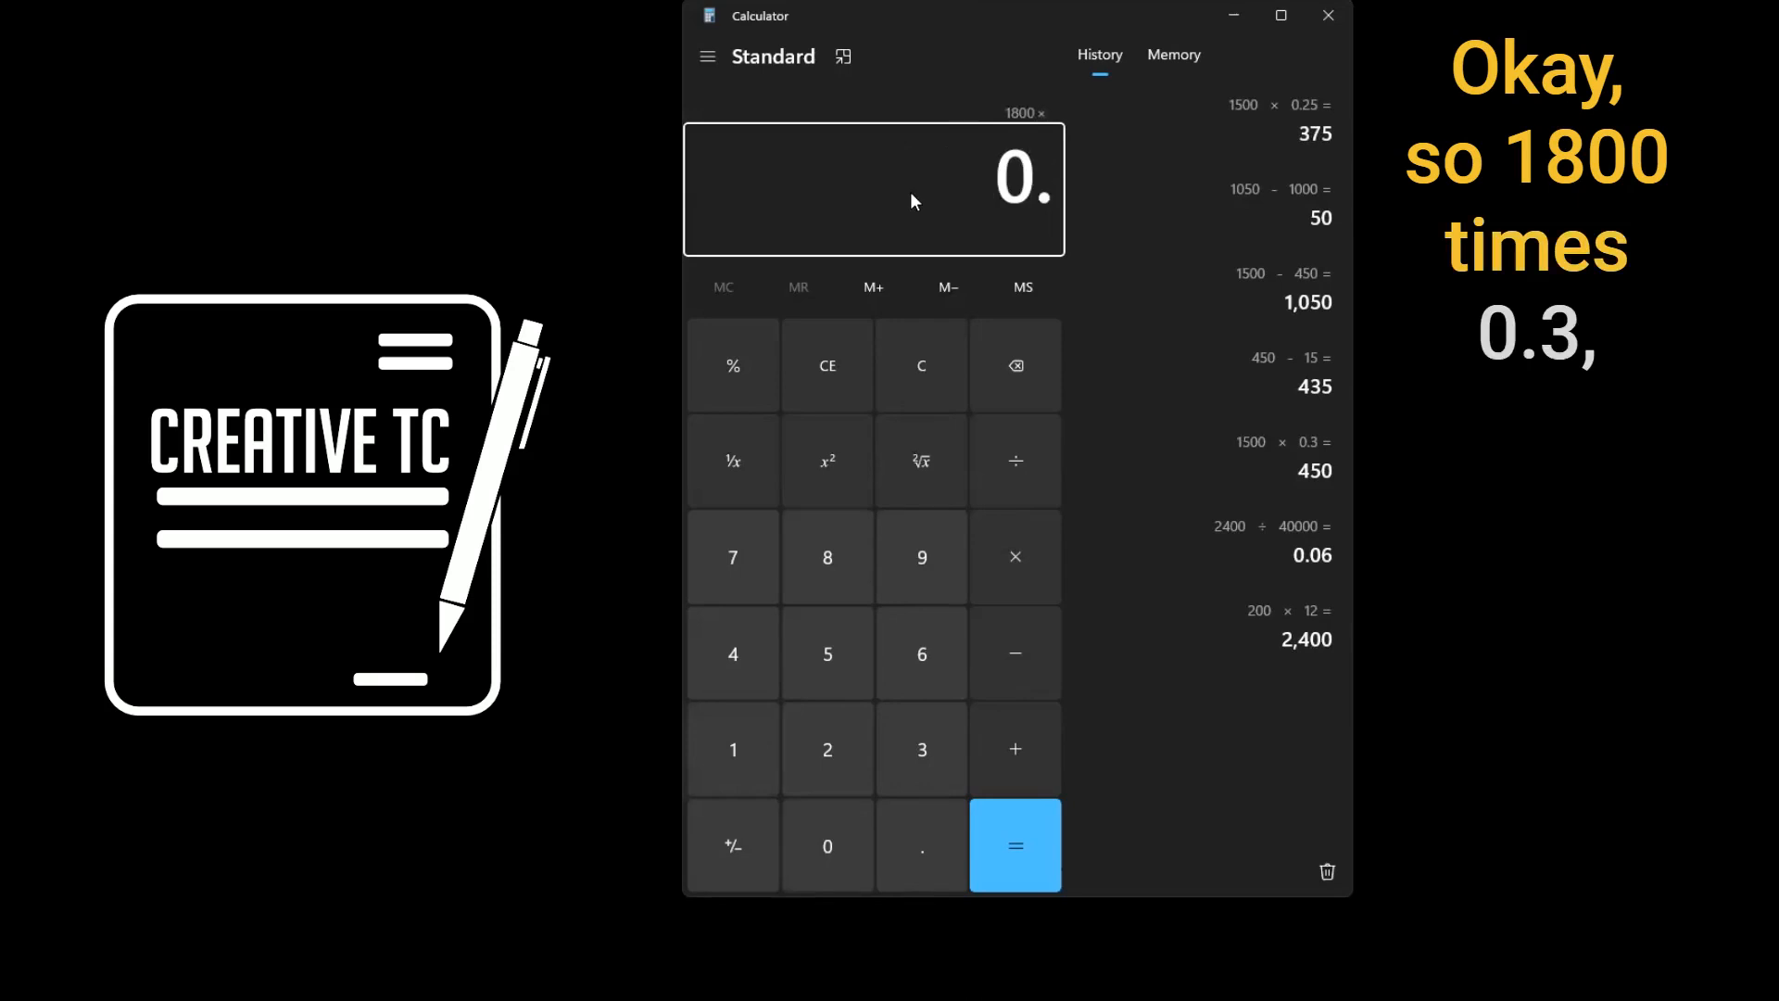
type("3")
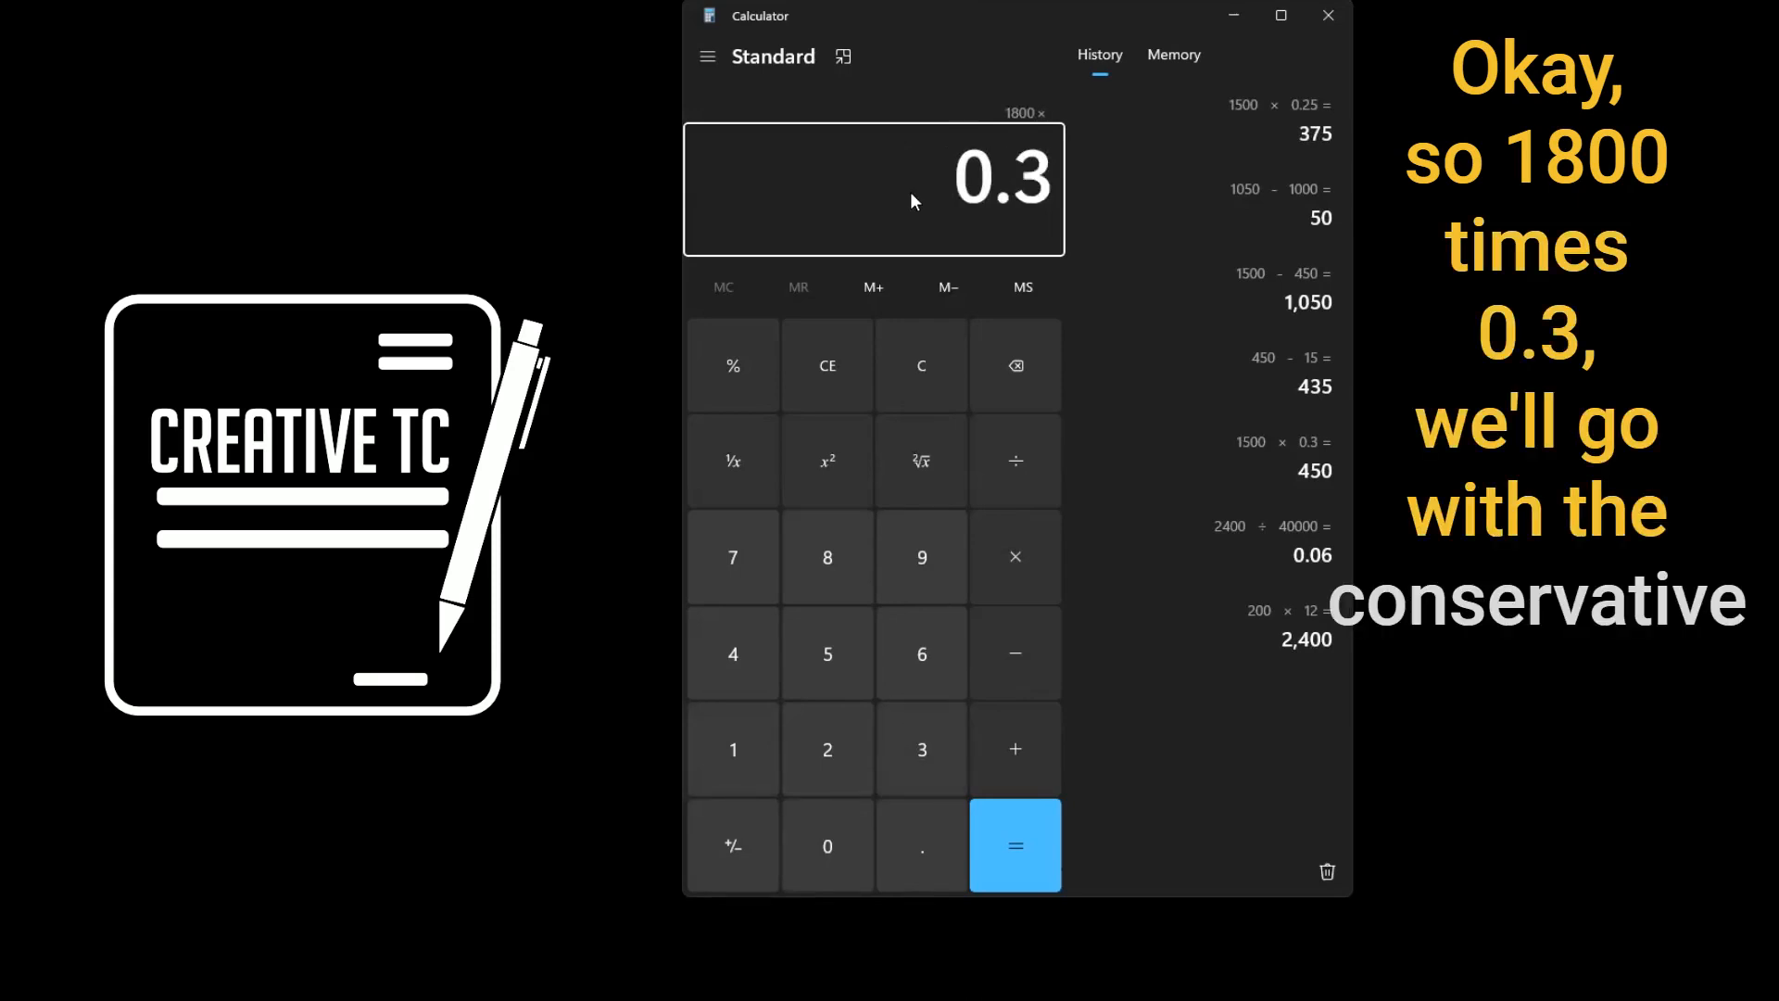
key("Return")
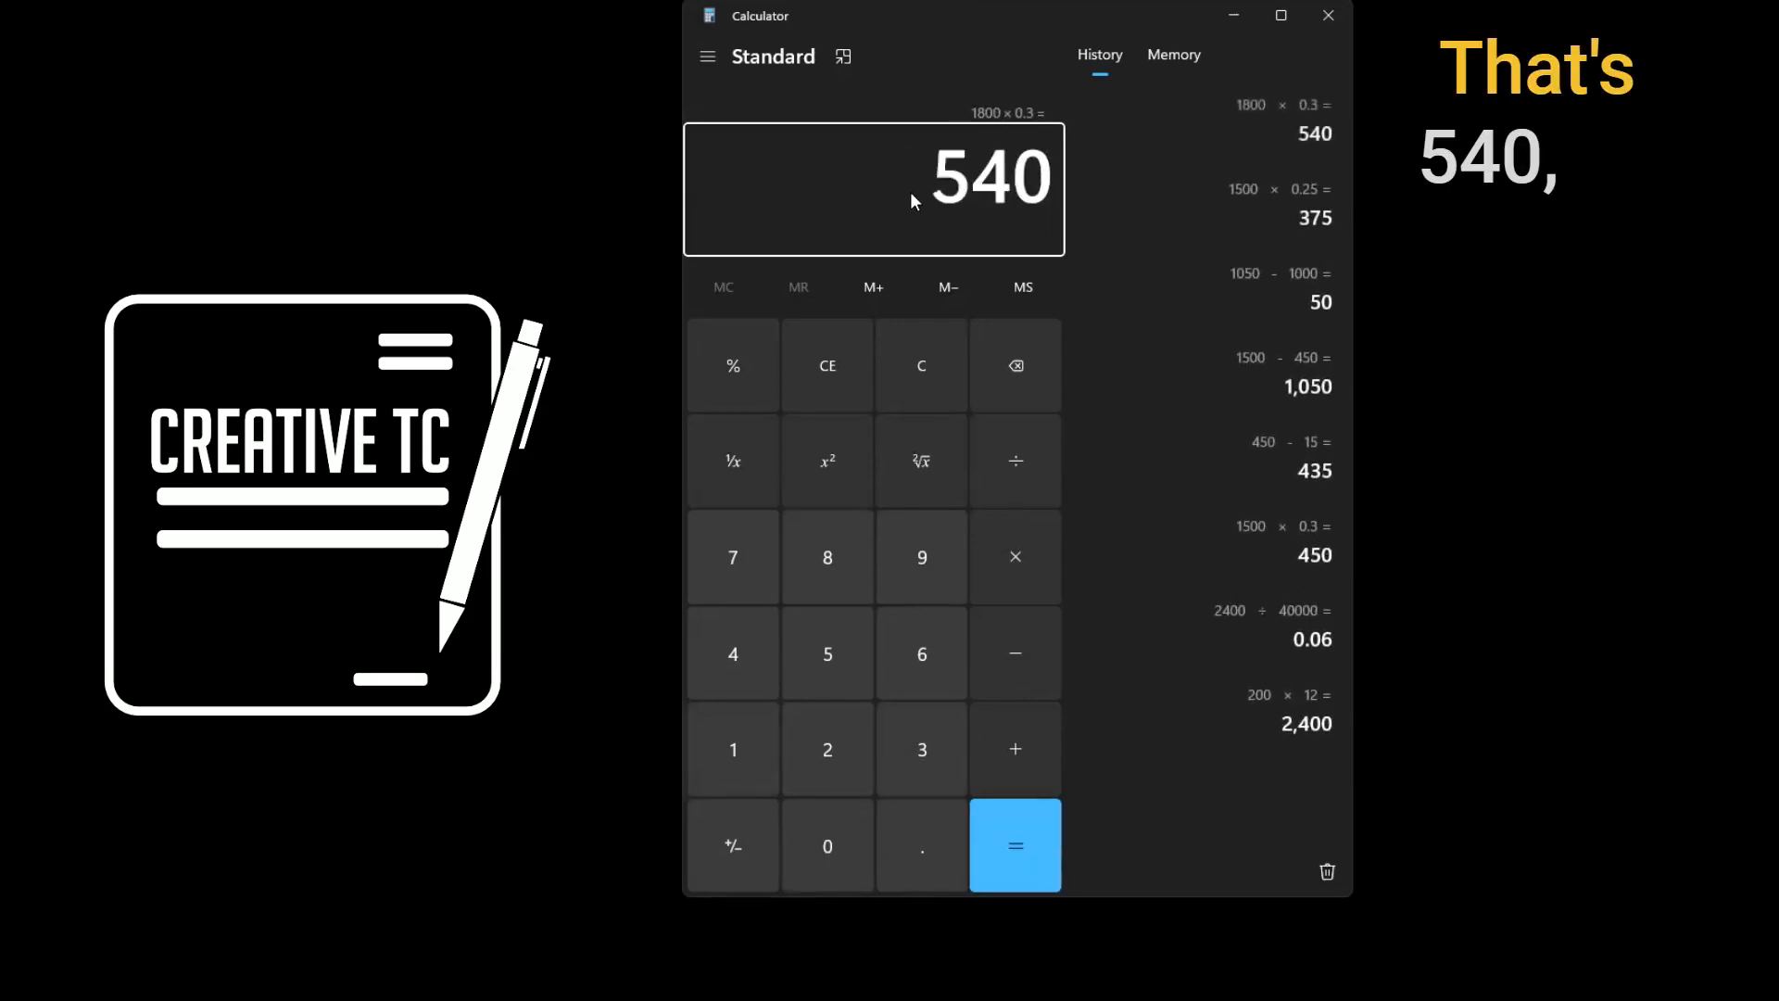
- Subtract 1800 from 540 and highlight the leading digit of the result
key("minus")
type("1800")
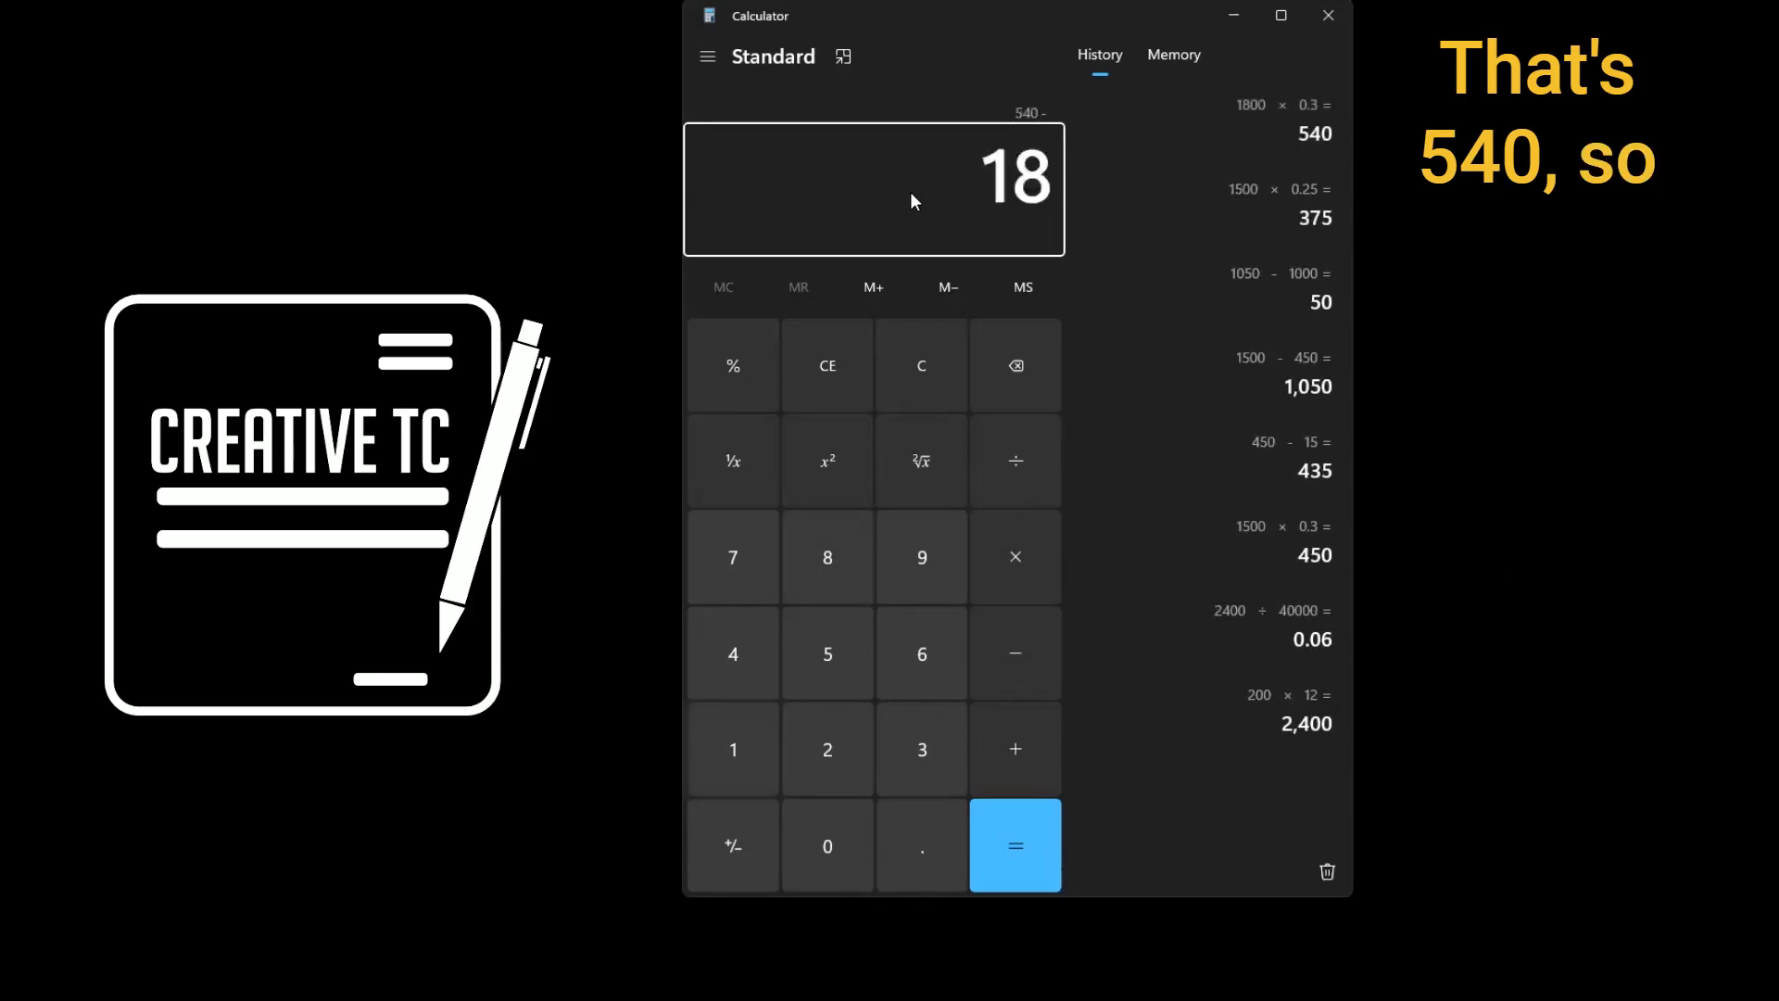
key("Return")
left_click_drag(877, 200, 1056, 200)
left_click_drag(914, 185, 880, 190)
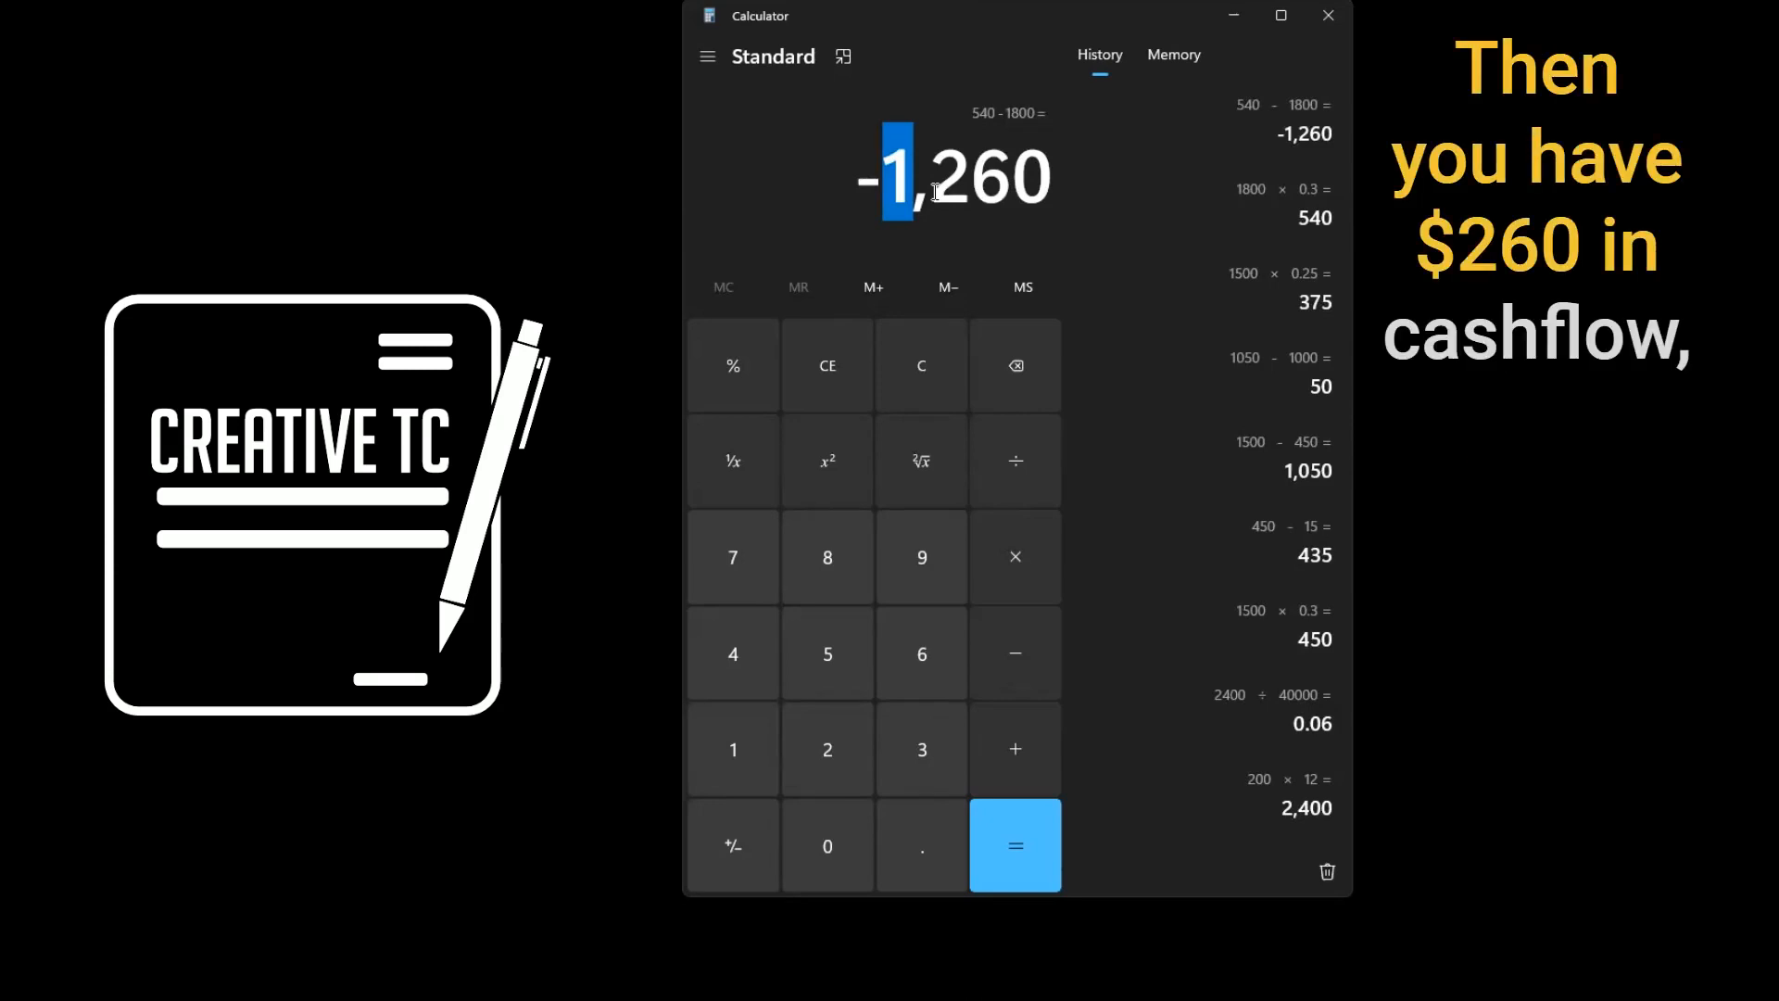
- Subtract 540 and a further 1000 from 1800, and highlight the final result
type("1800 - 540")
key("Return")
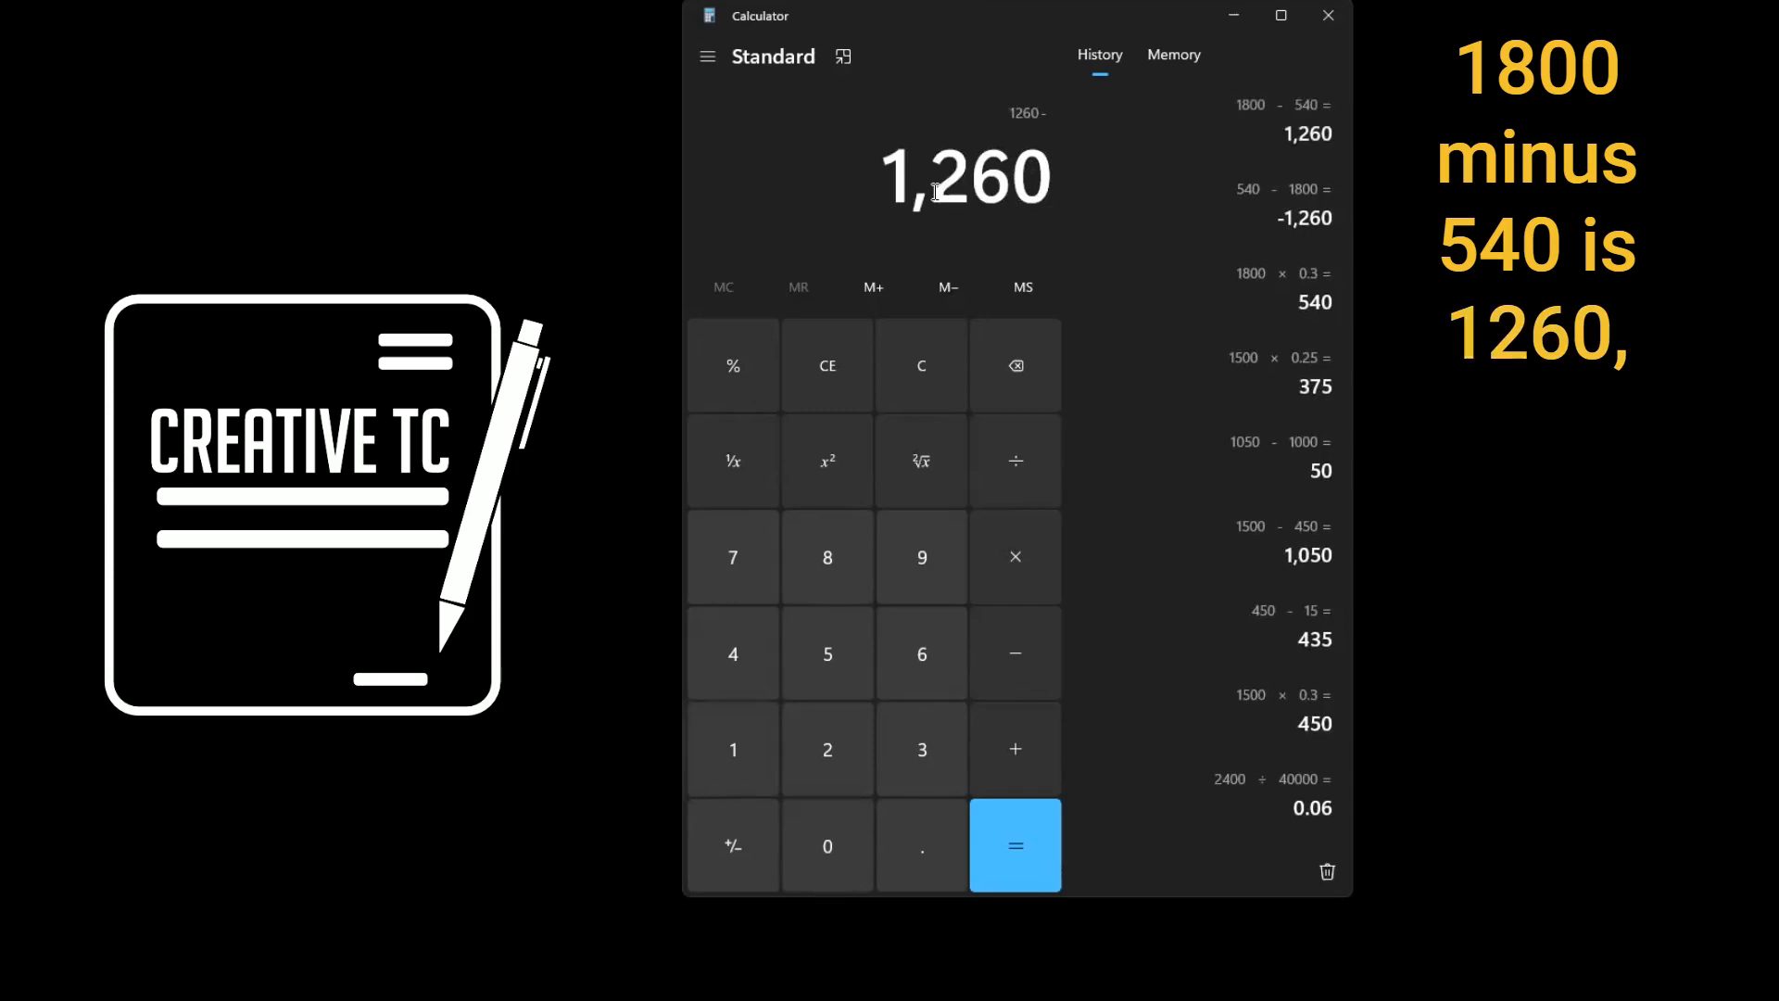
type("1000")
key("Return")
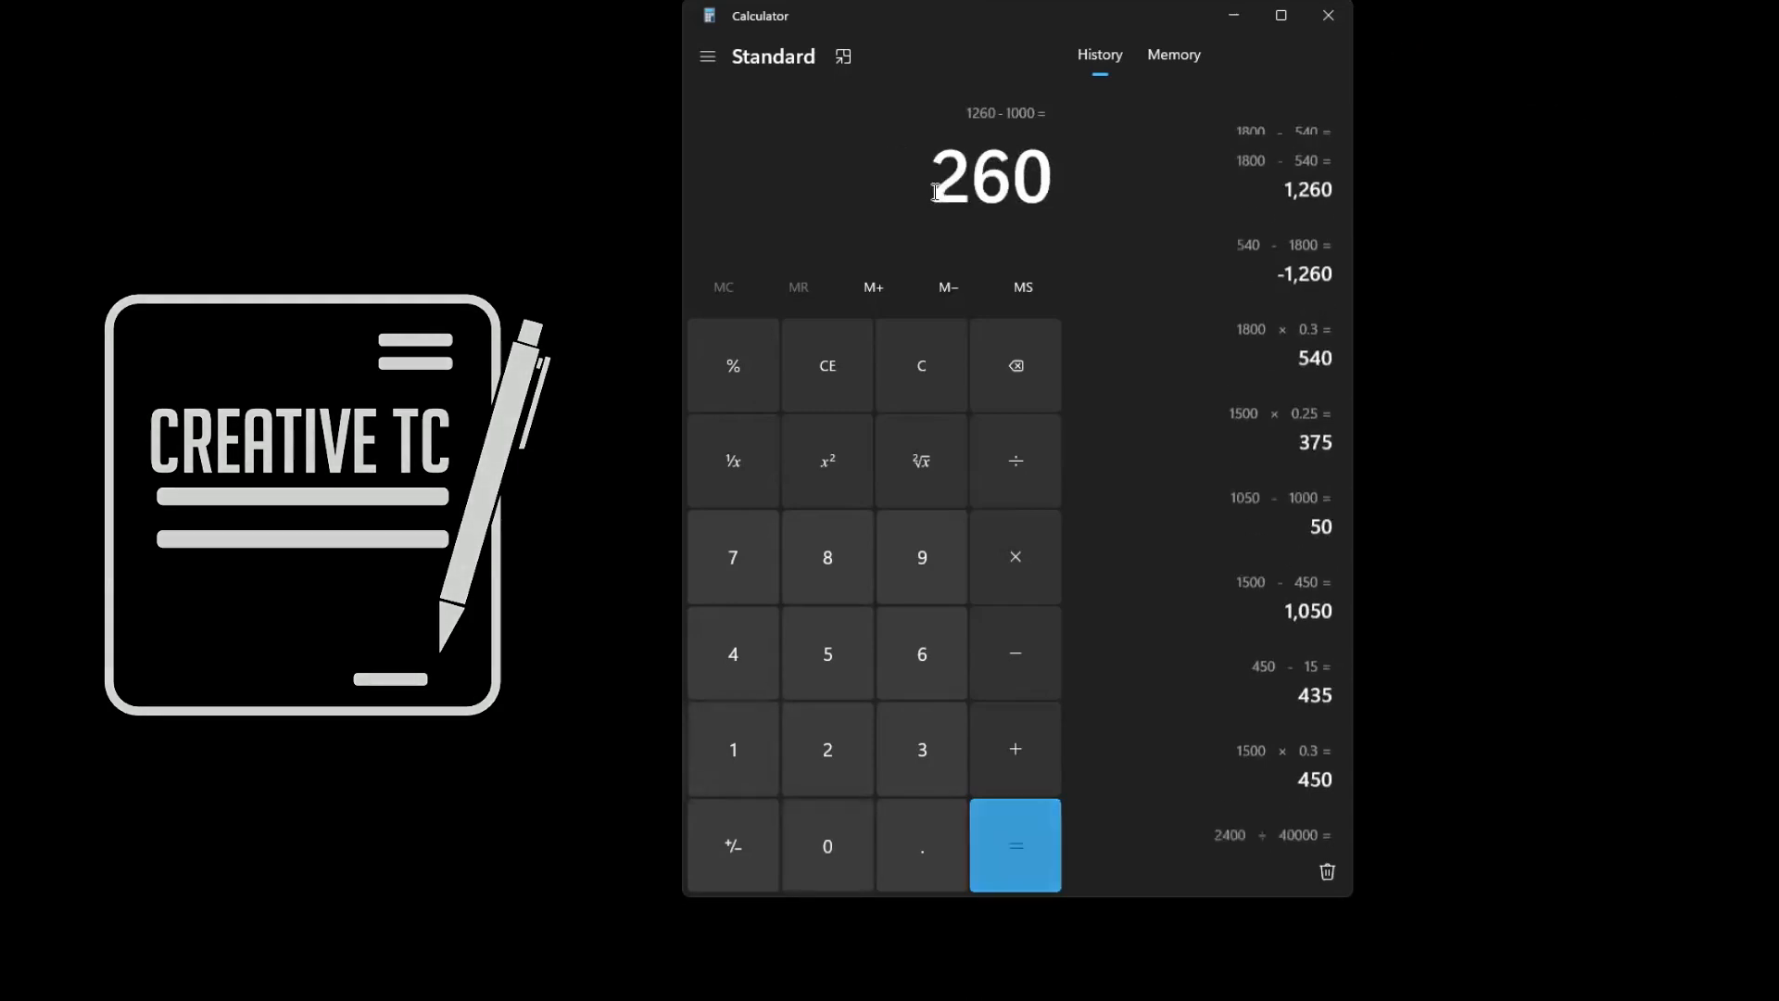
left_click_drag(936, 192, 1035, 223)
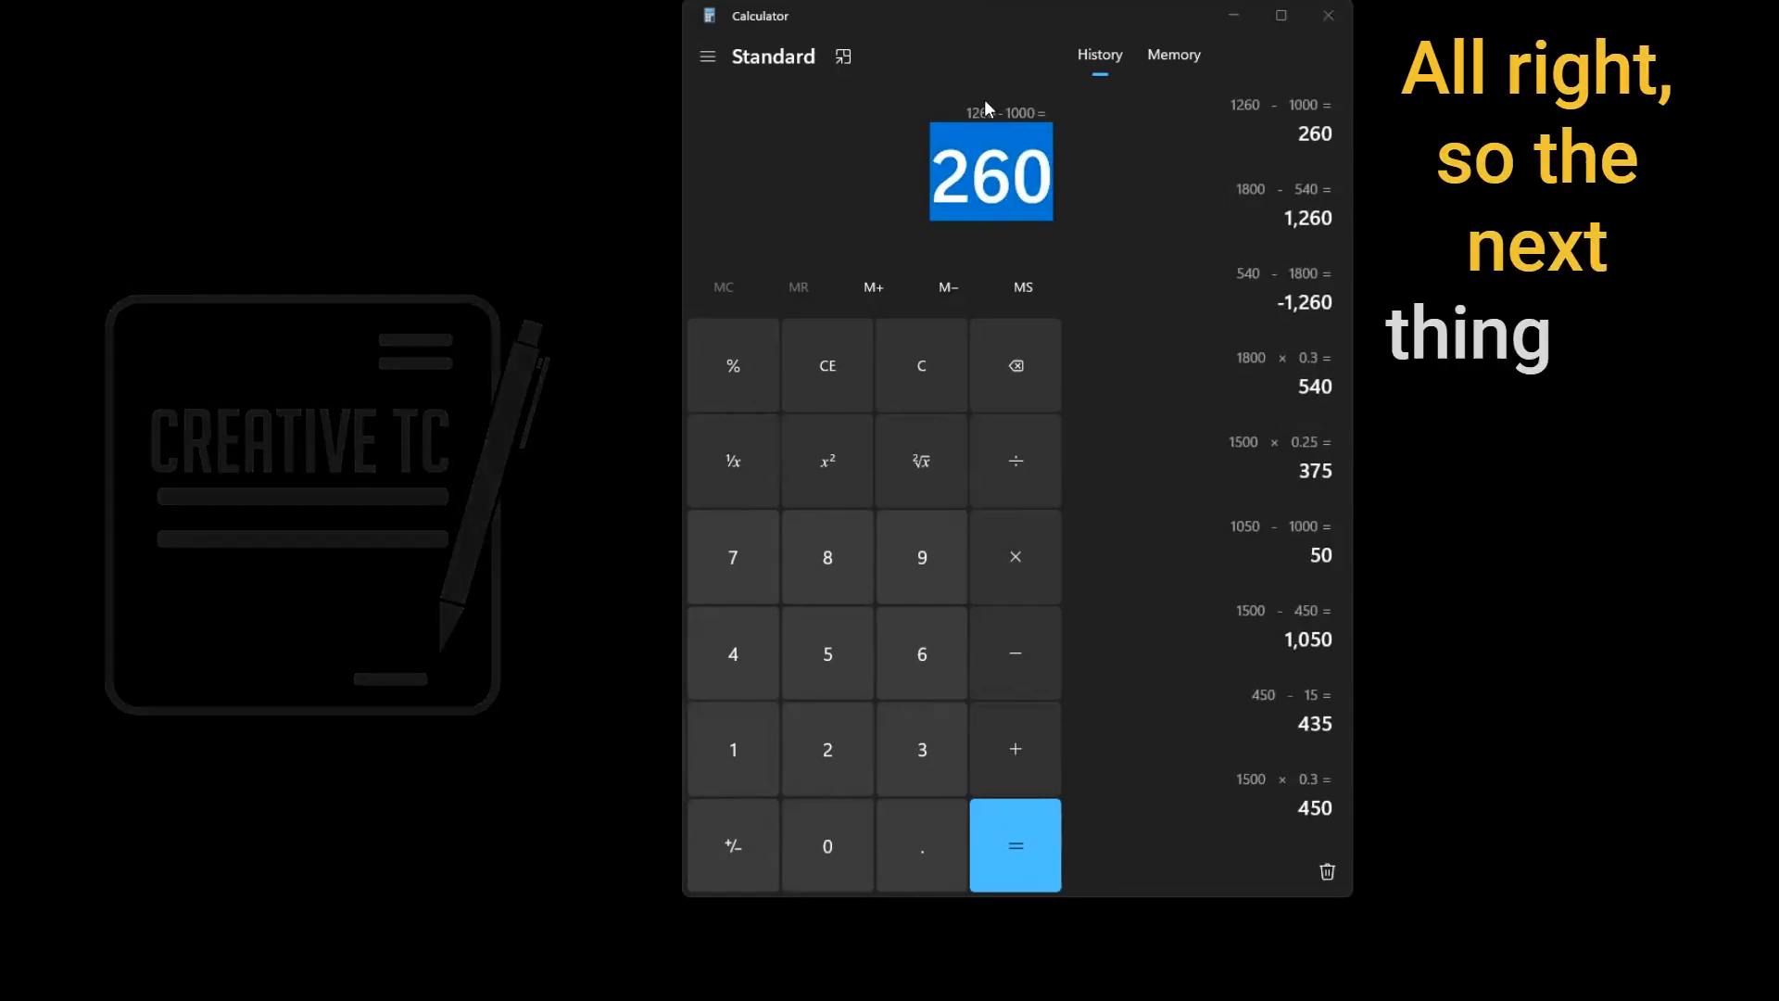
- Multiply 260 by 12 in a second calculator window and highlight the result
key("XF86Calculator")
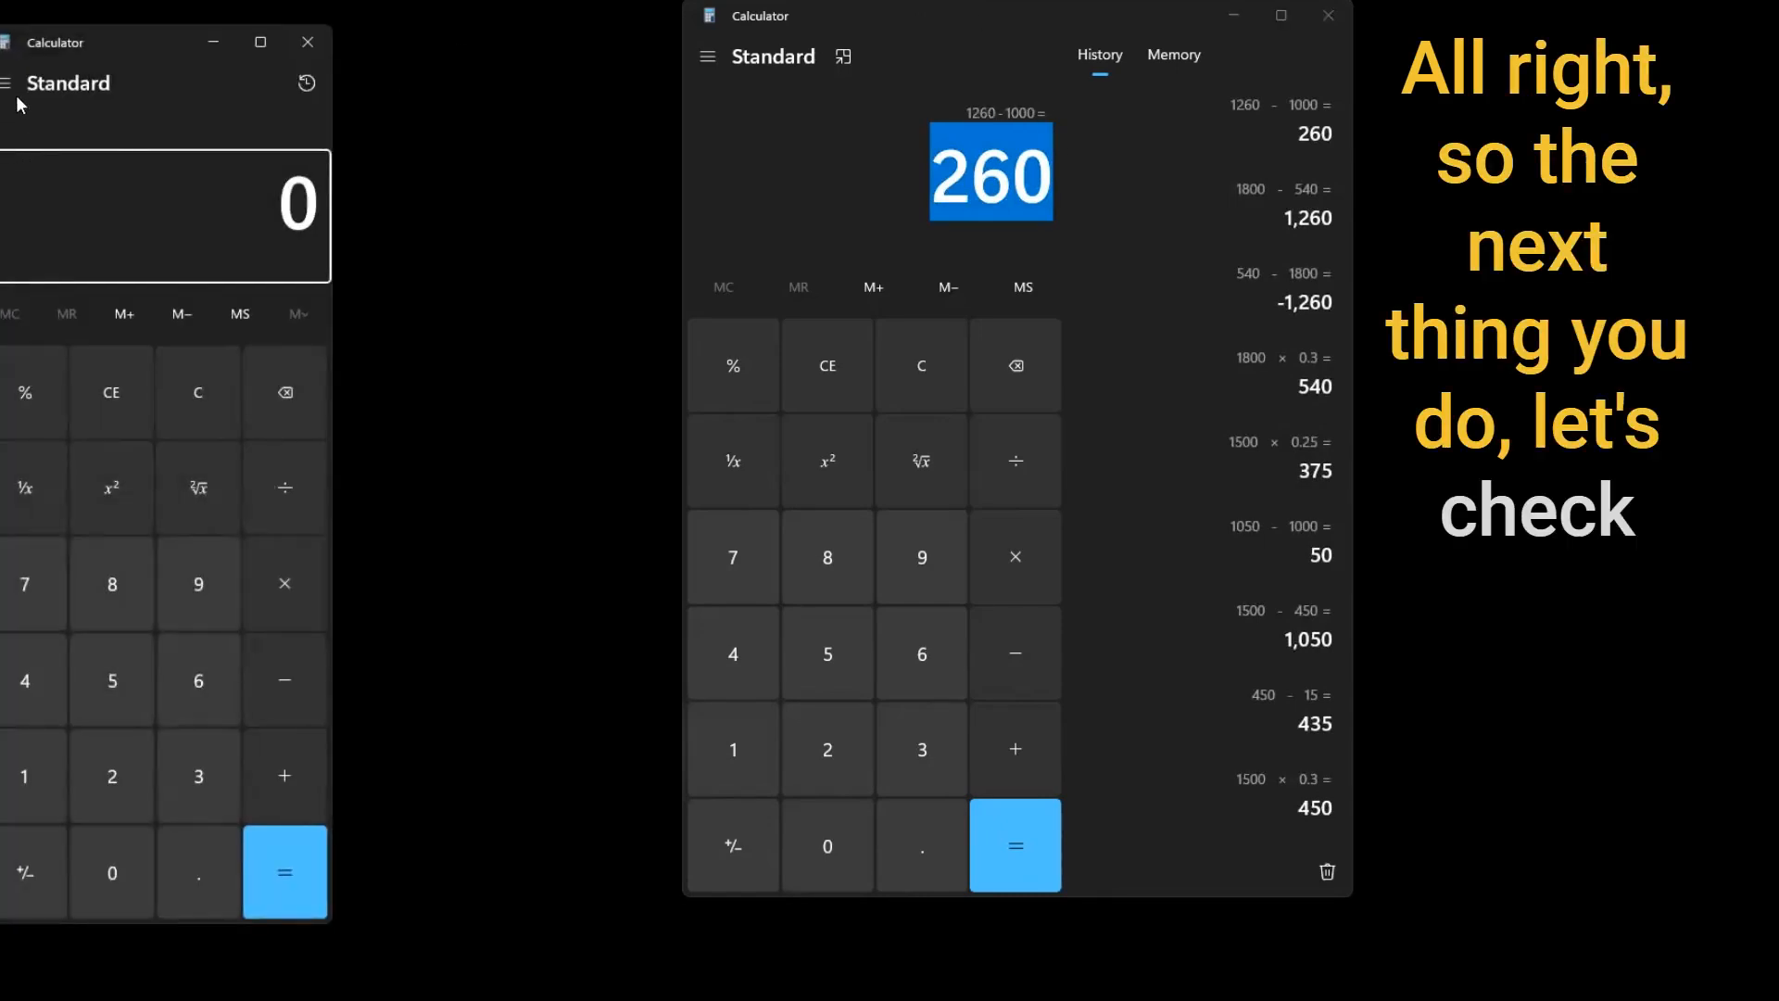
type("25")
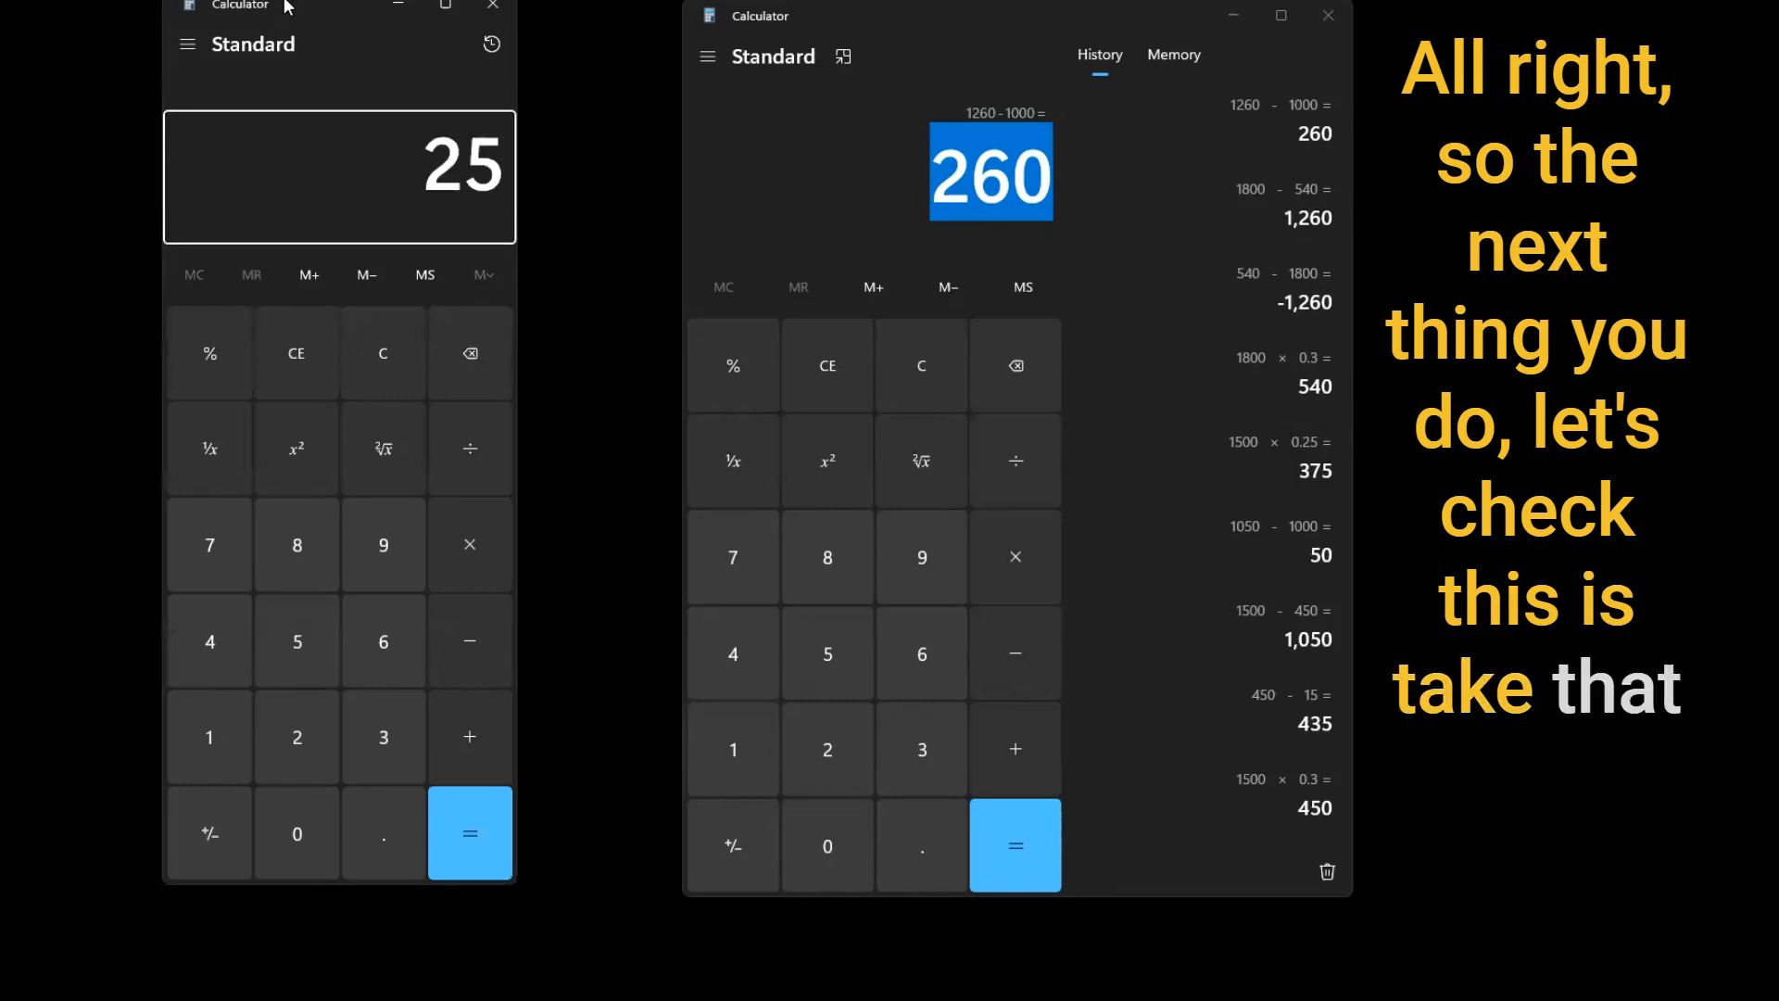
type("60")
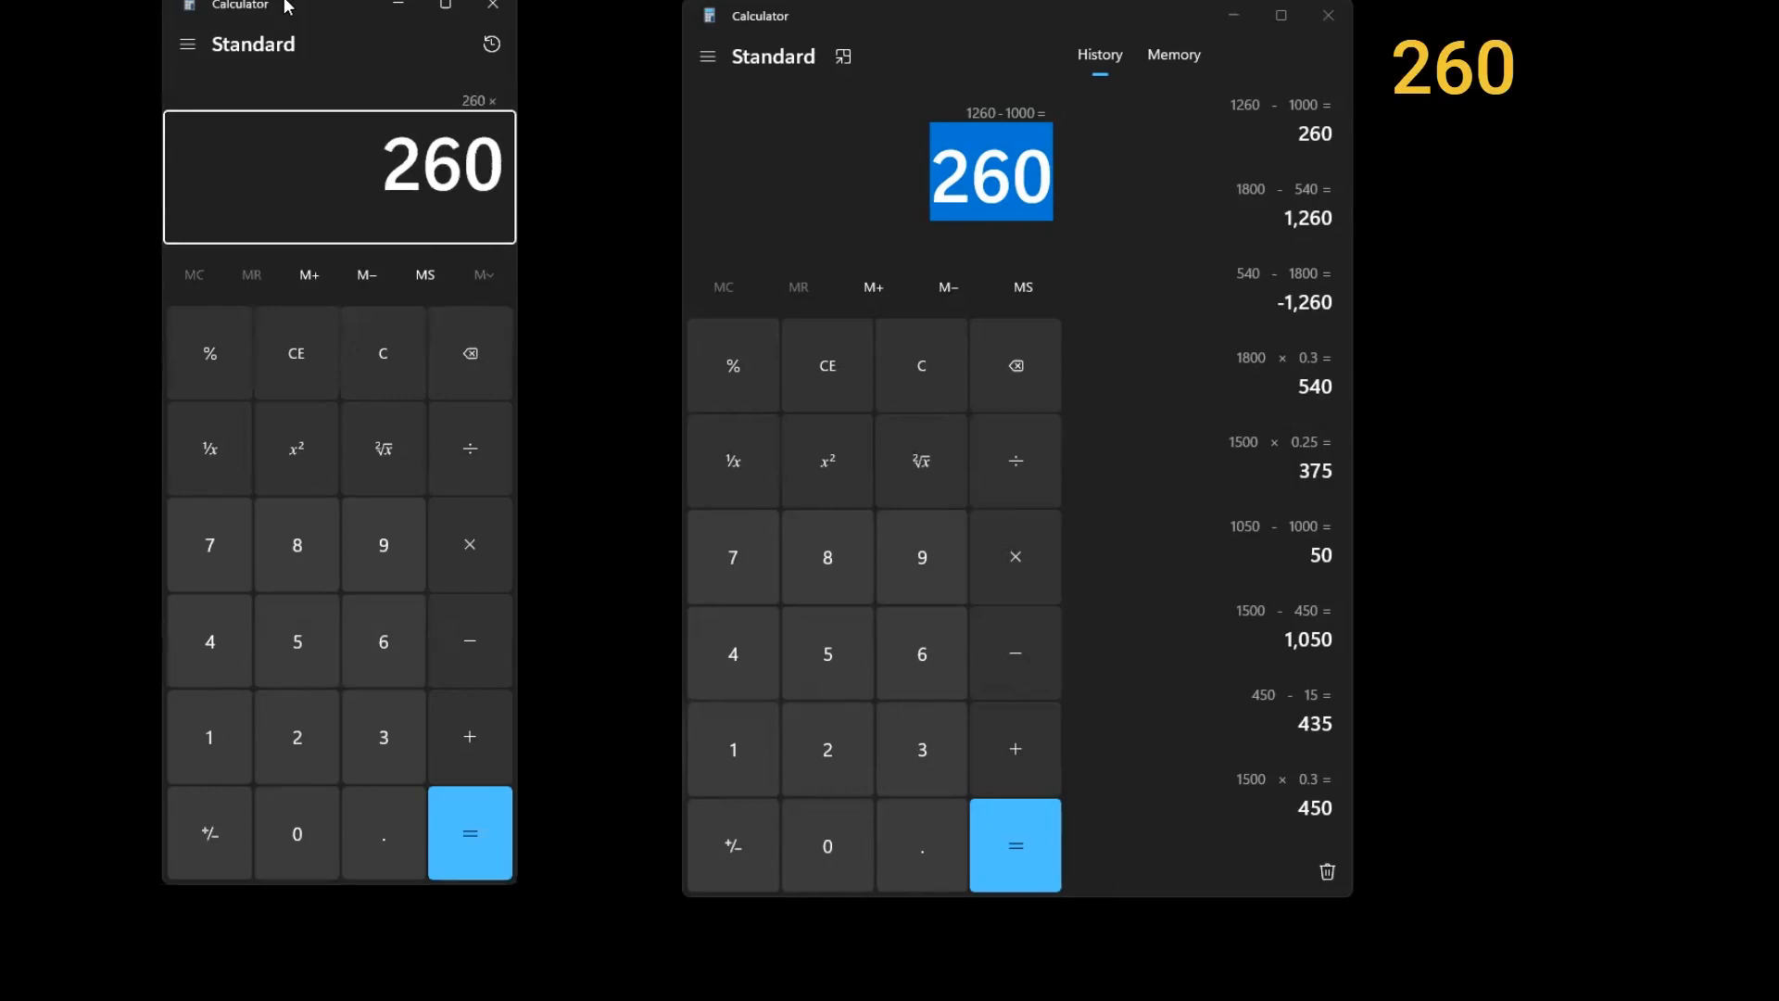
type("12")
key("Return")
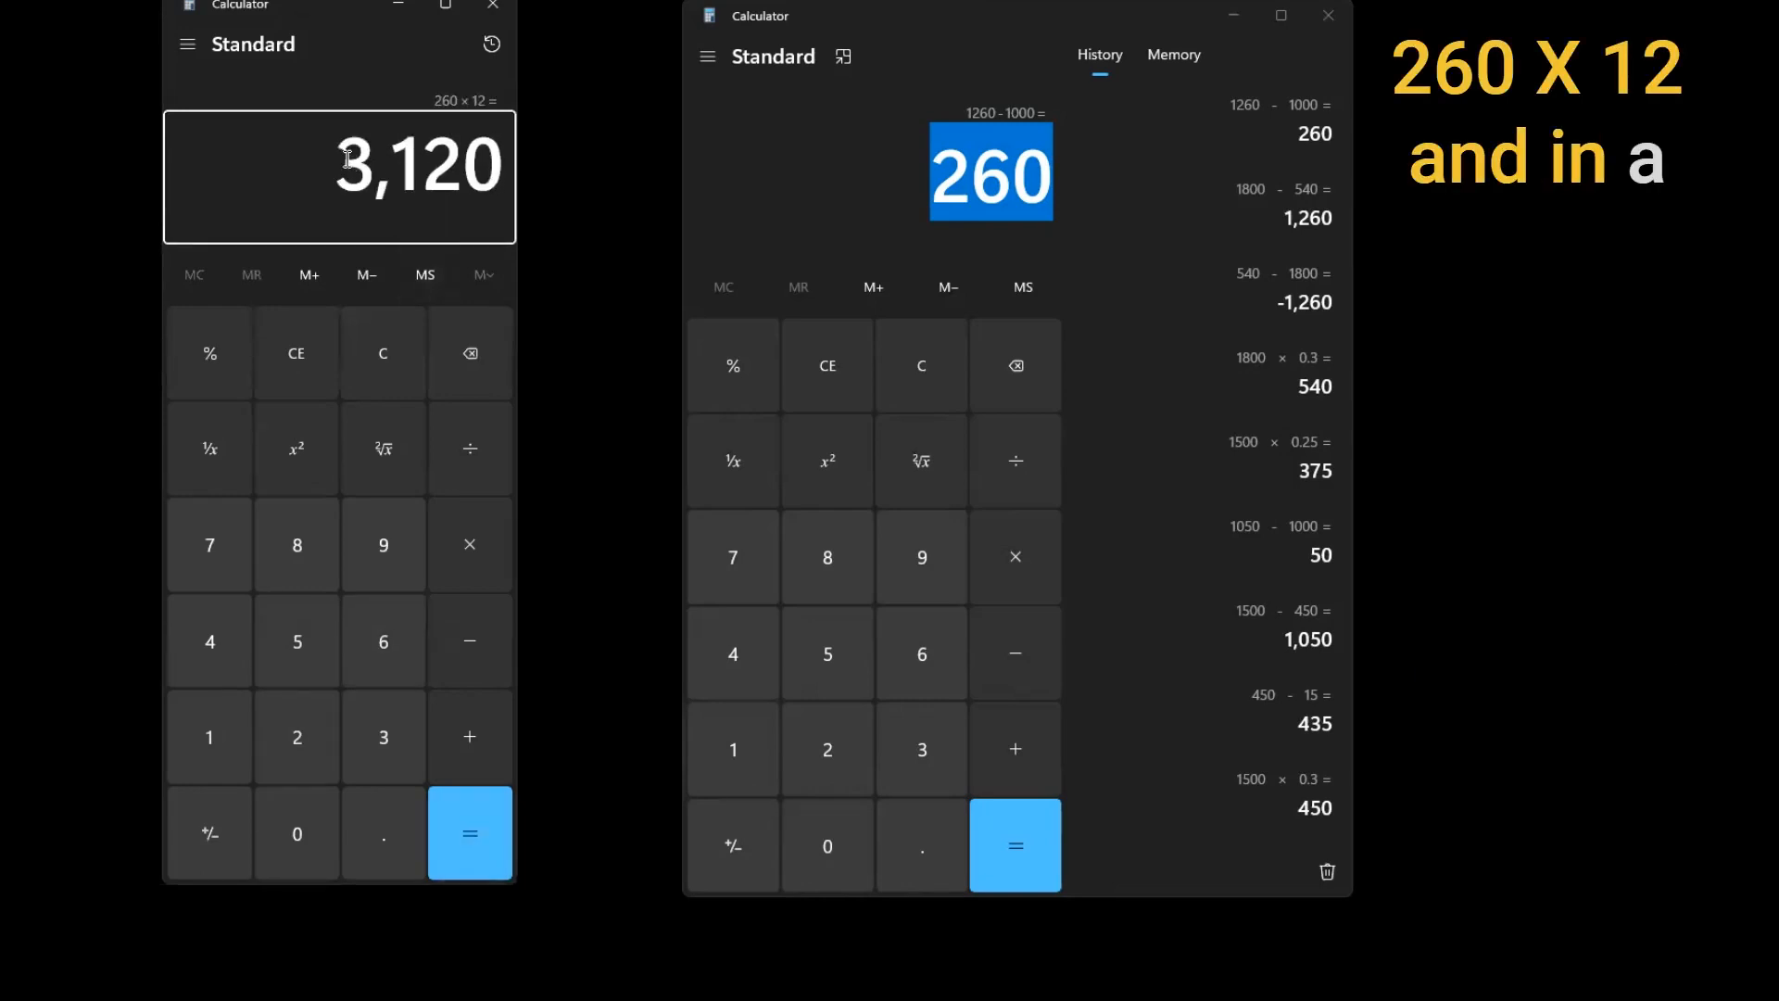
left_click_drag(347, 159, 501, 163)
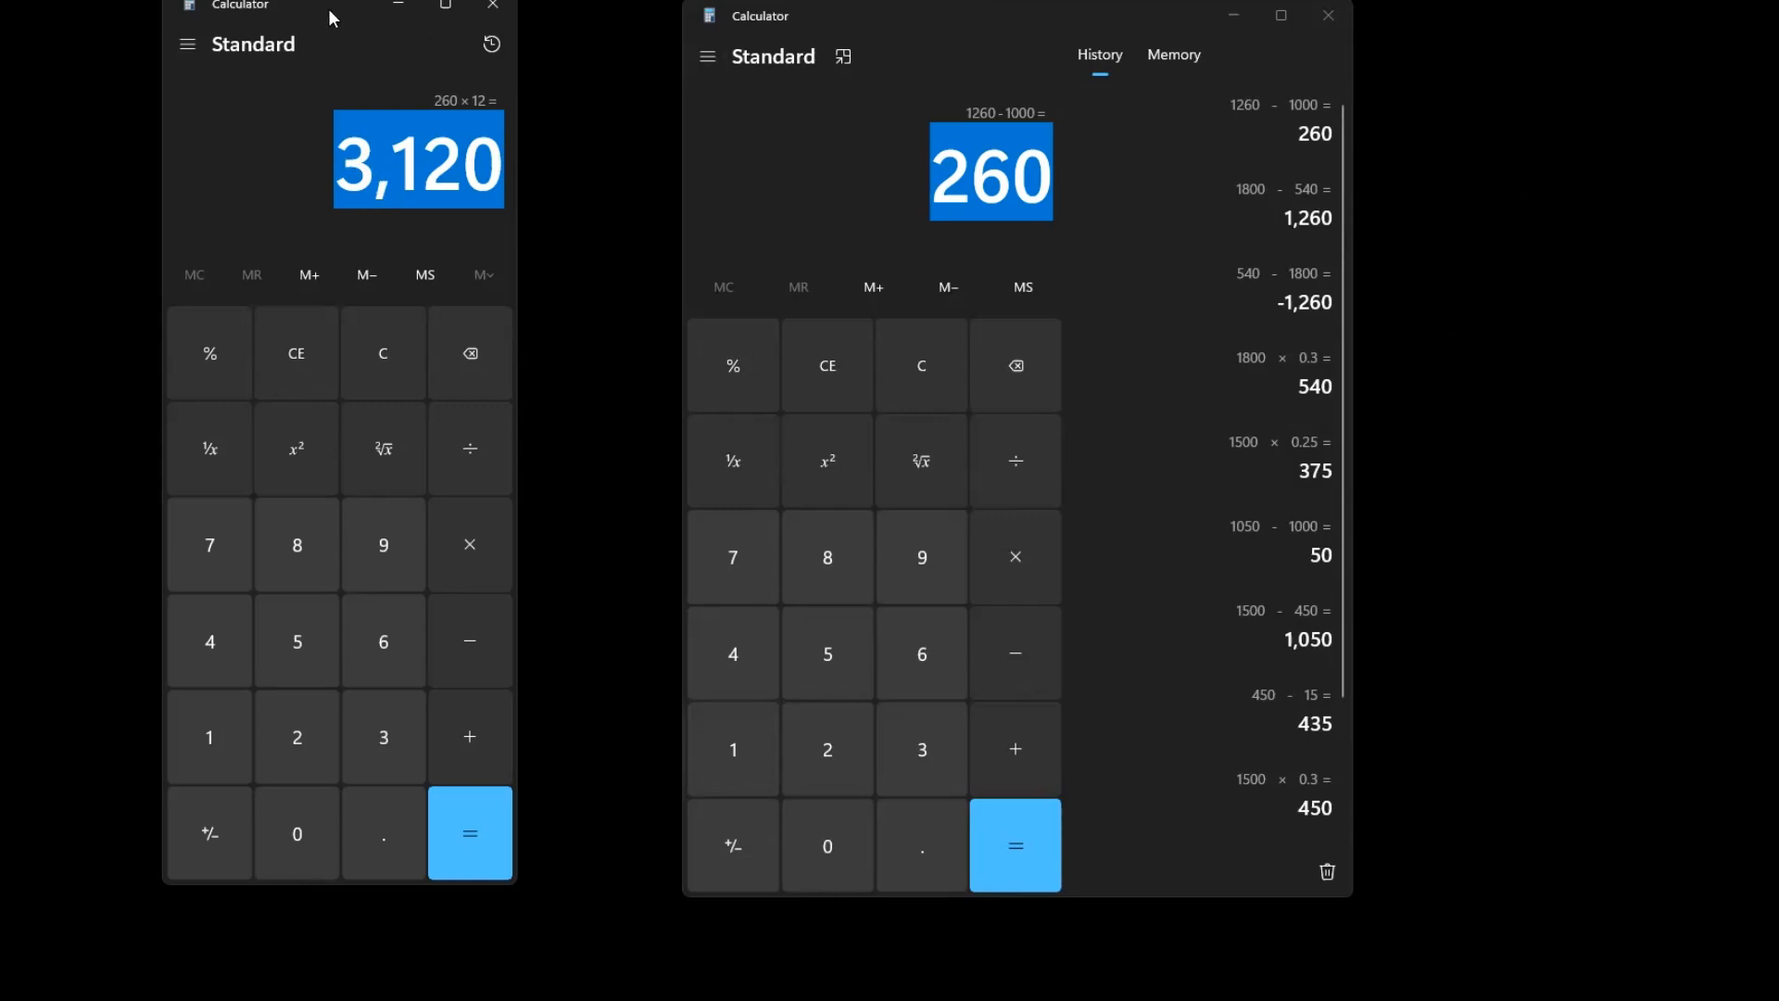
- Narrow the window showing 260 so its history is hidden, and arrange the 260 × 12 window to the right of it
left_click_drag(331, 19, 142, 0)
left_click_drag(838, 15, 490, 0)
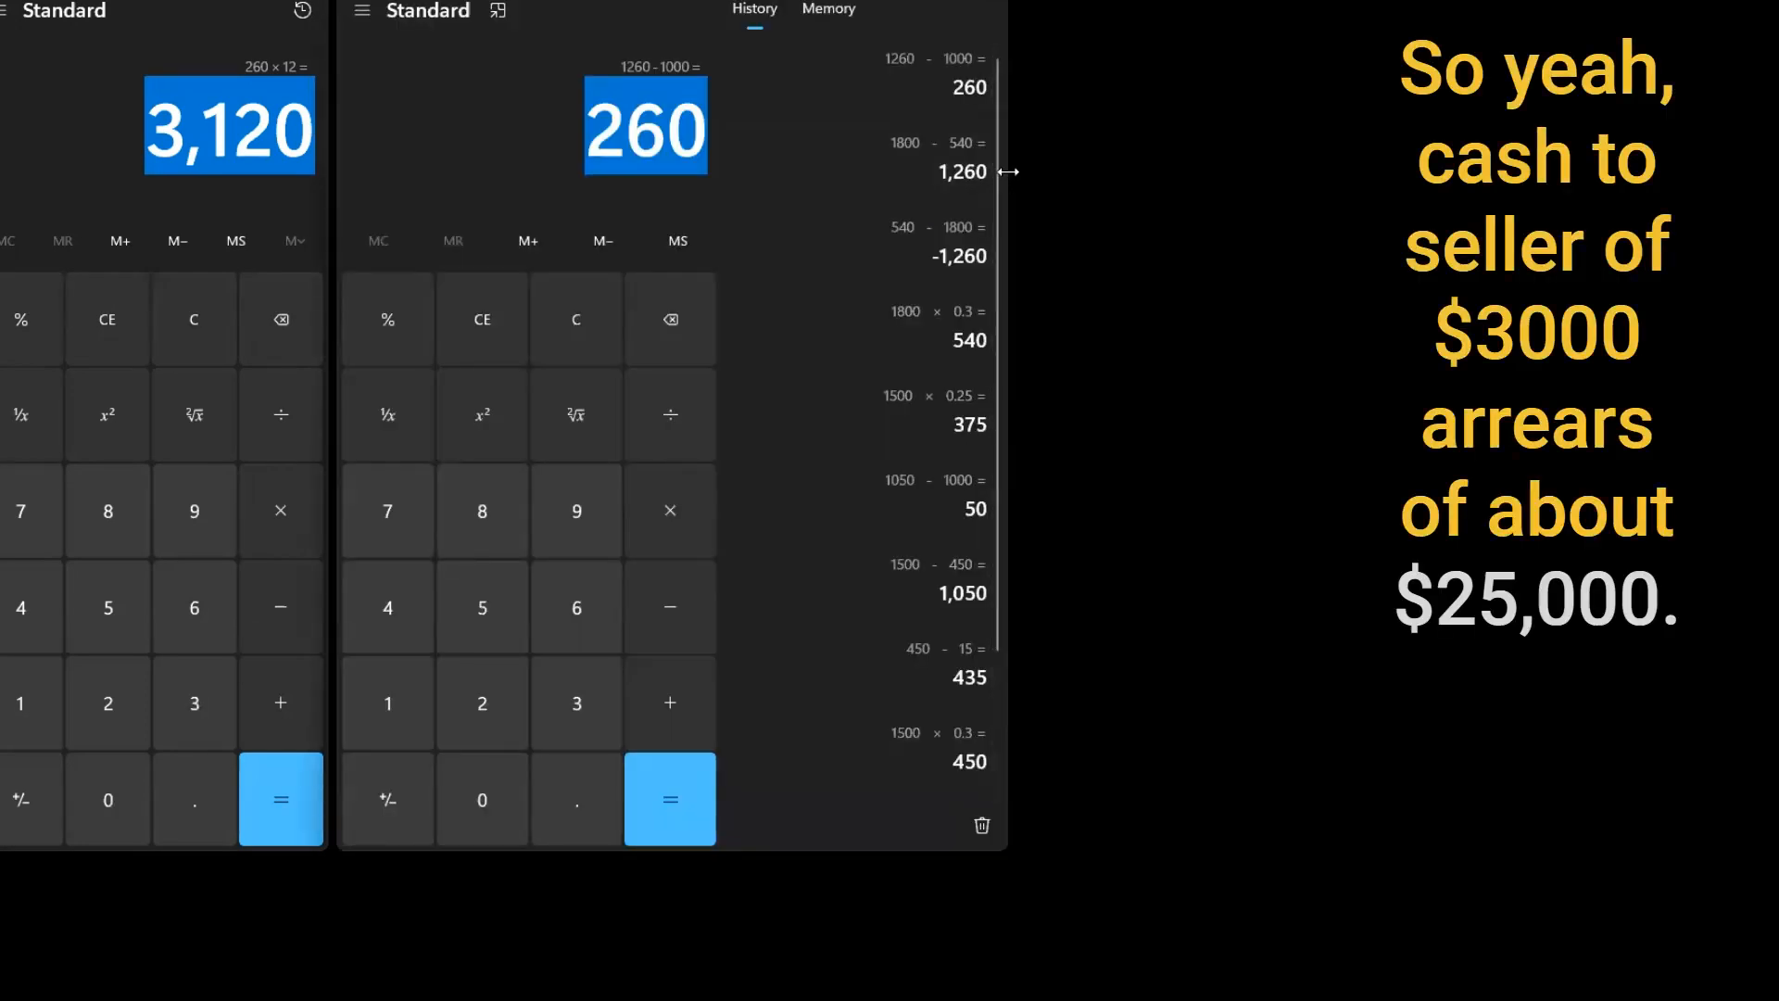
left_click_drag(1008, 172, 668, 171)
left_click_drag(19, 0, 723, 20)
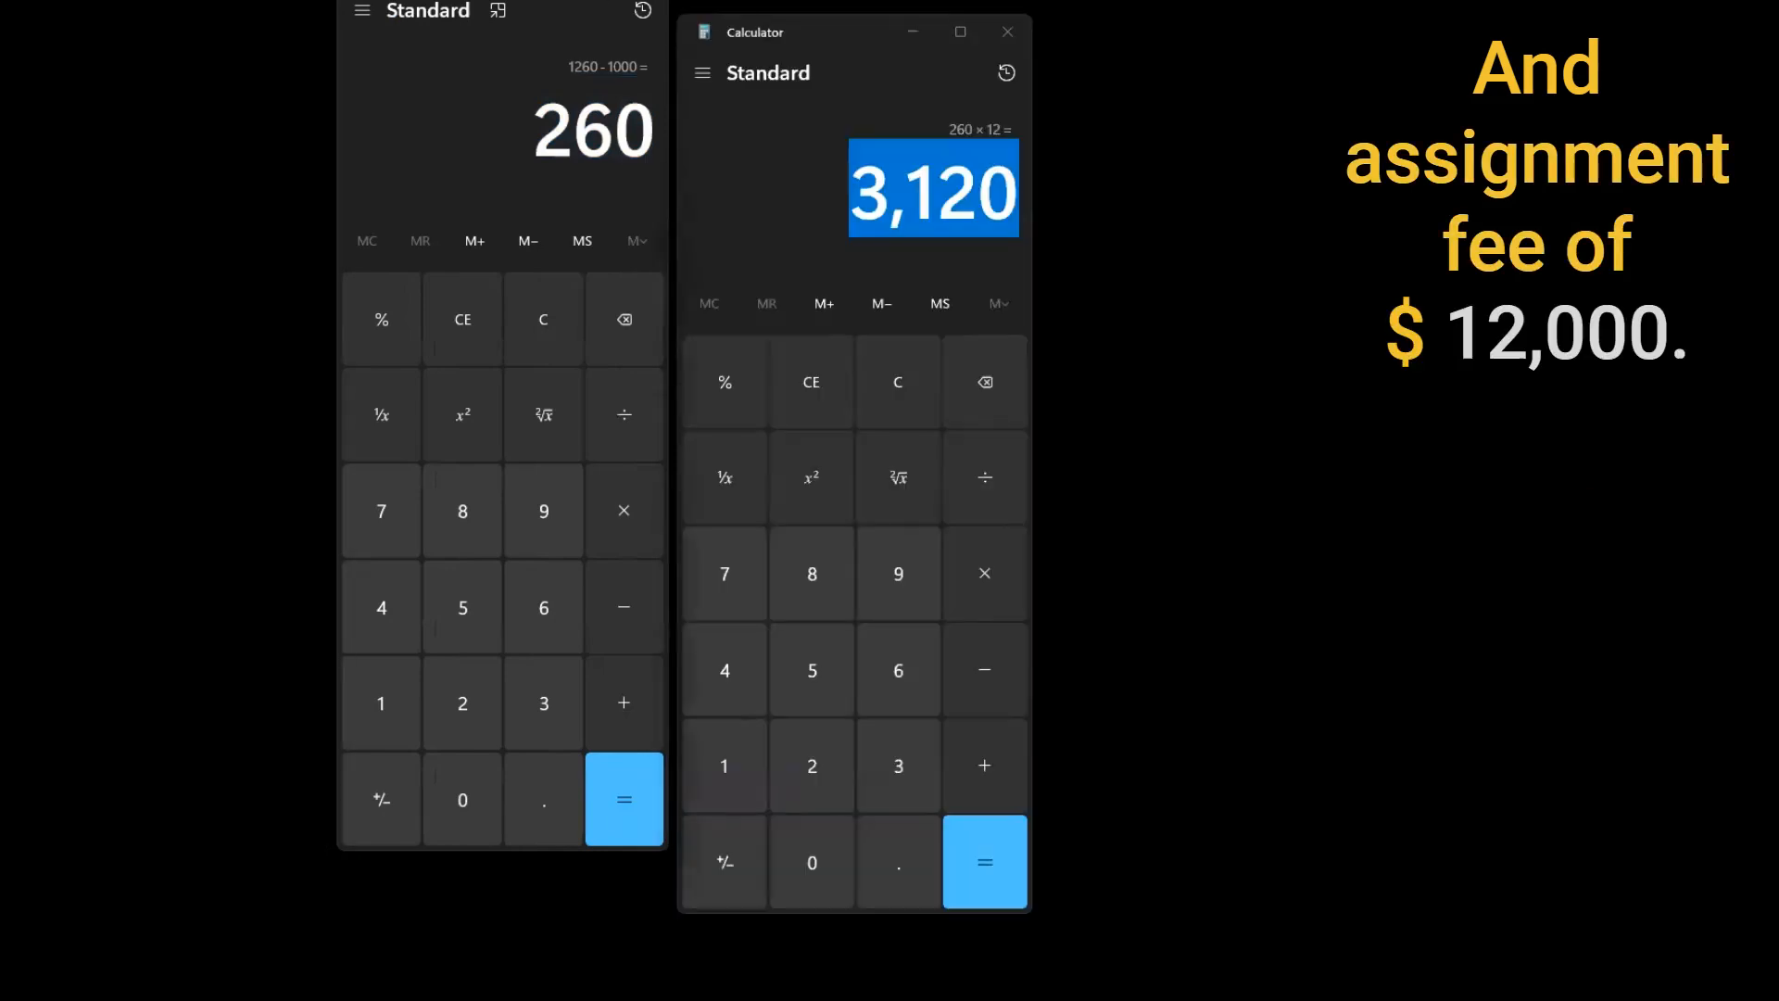
left_click_drag(547, 0, 191, 0)
left_click(749, 37)
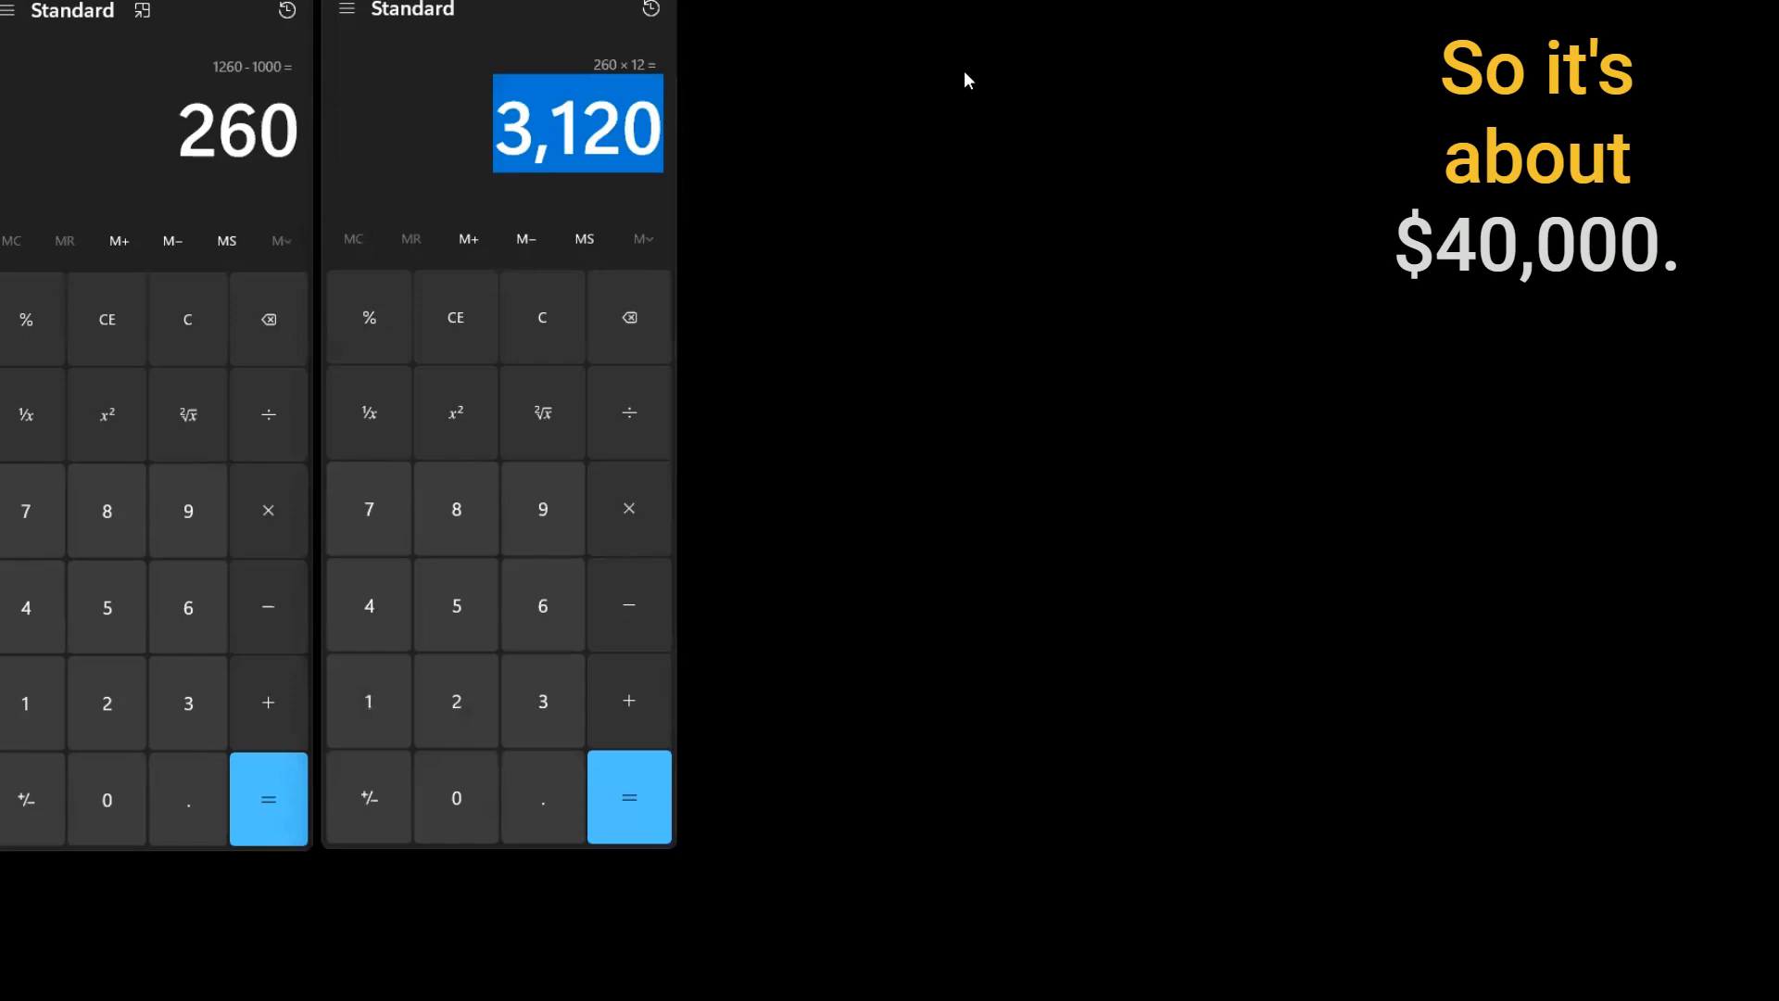
- Open a third calculator window beside the other two and enter 55000 in it
key("XF86Calculator")
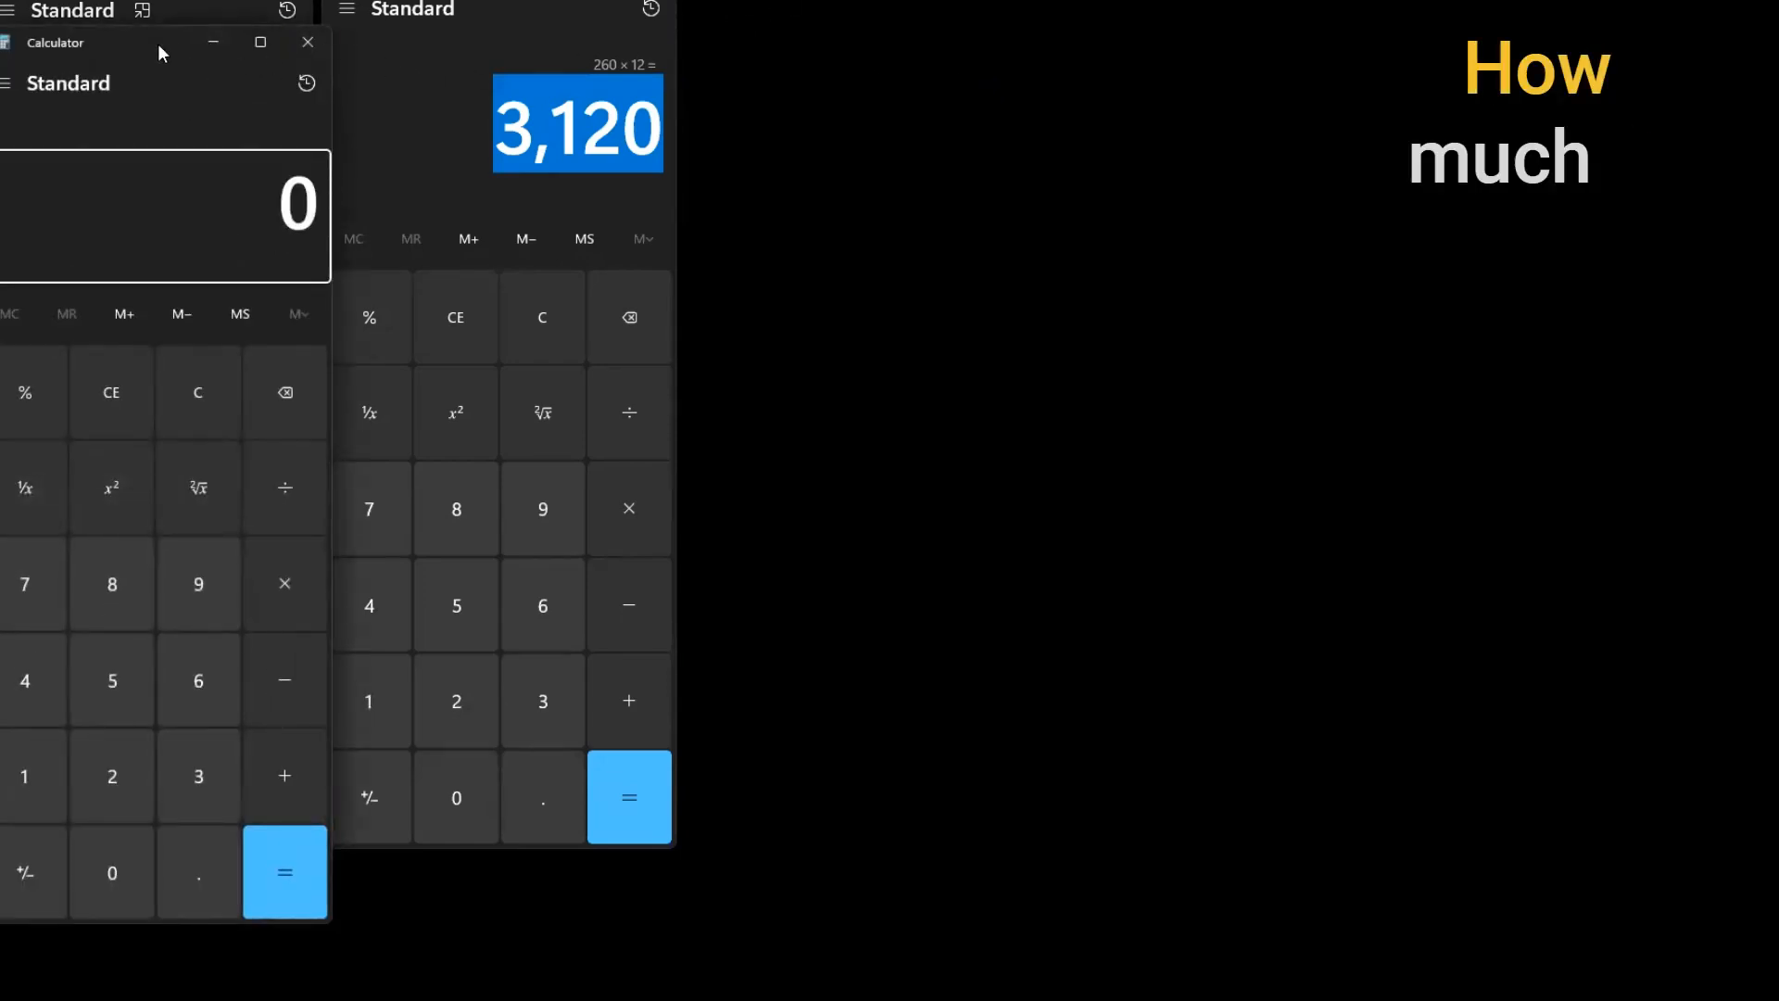
left_click_drag(158, 42, 877, 131)
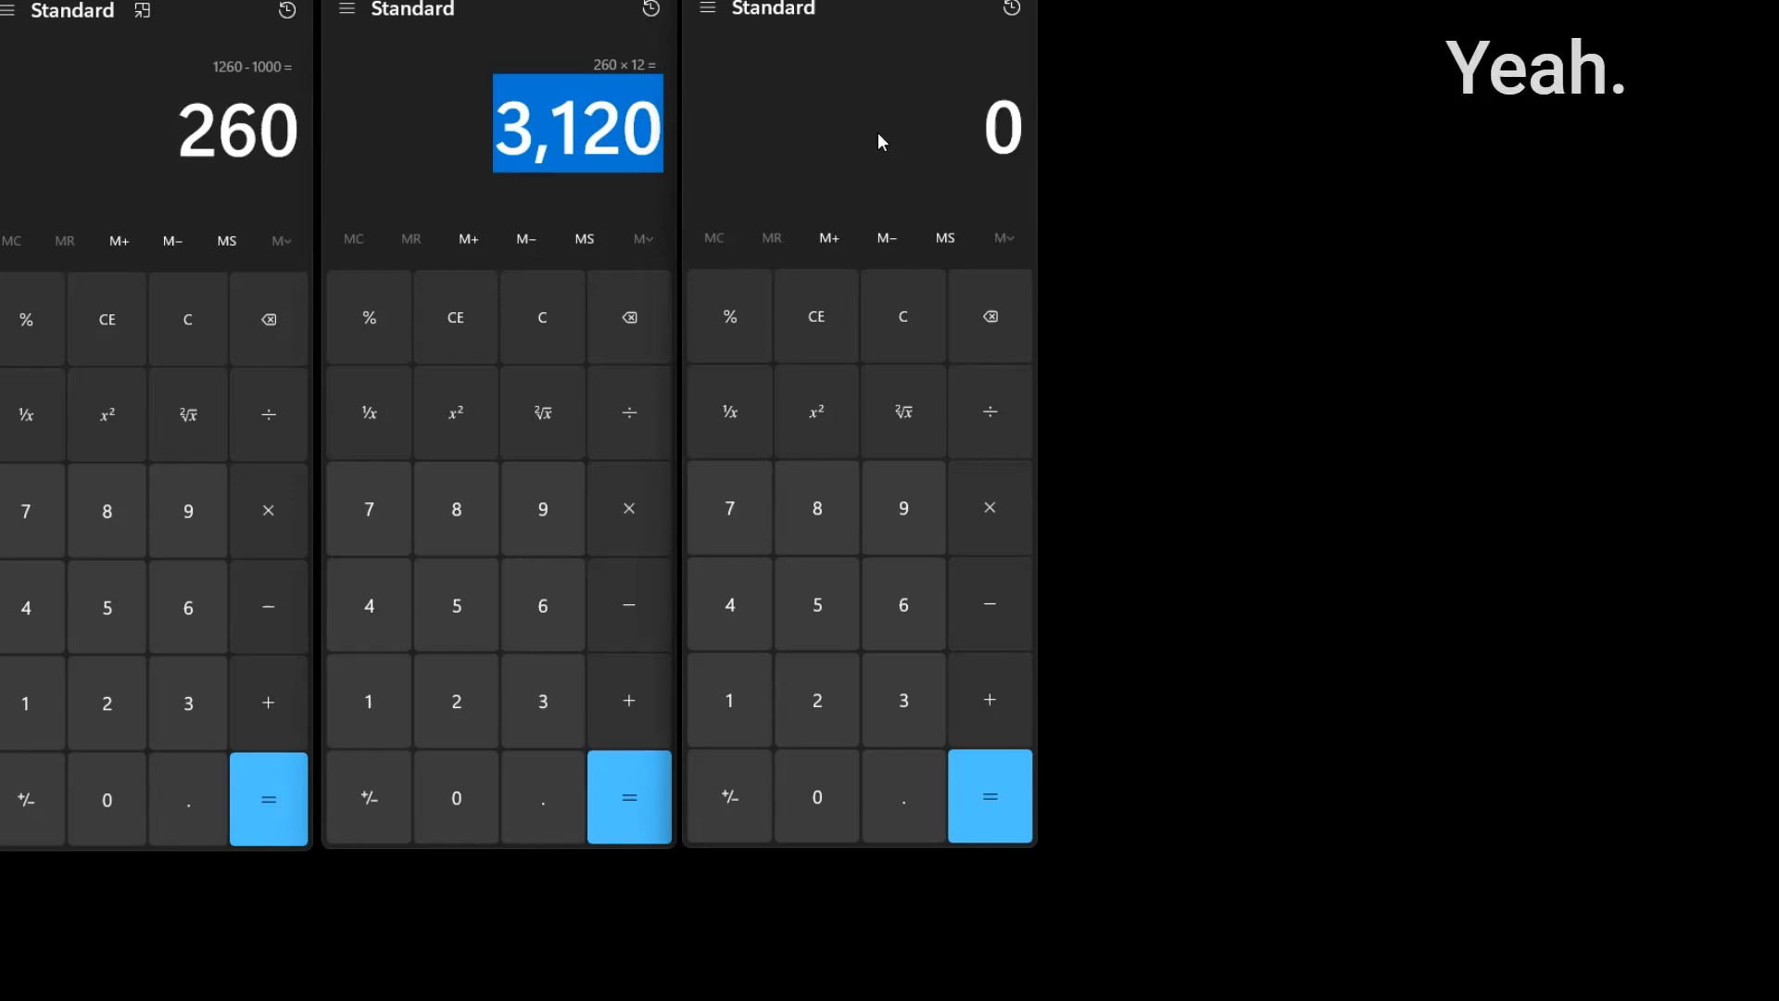
type("550000")
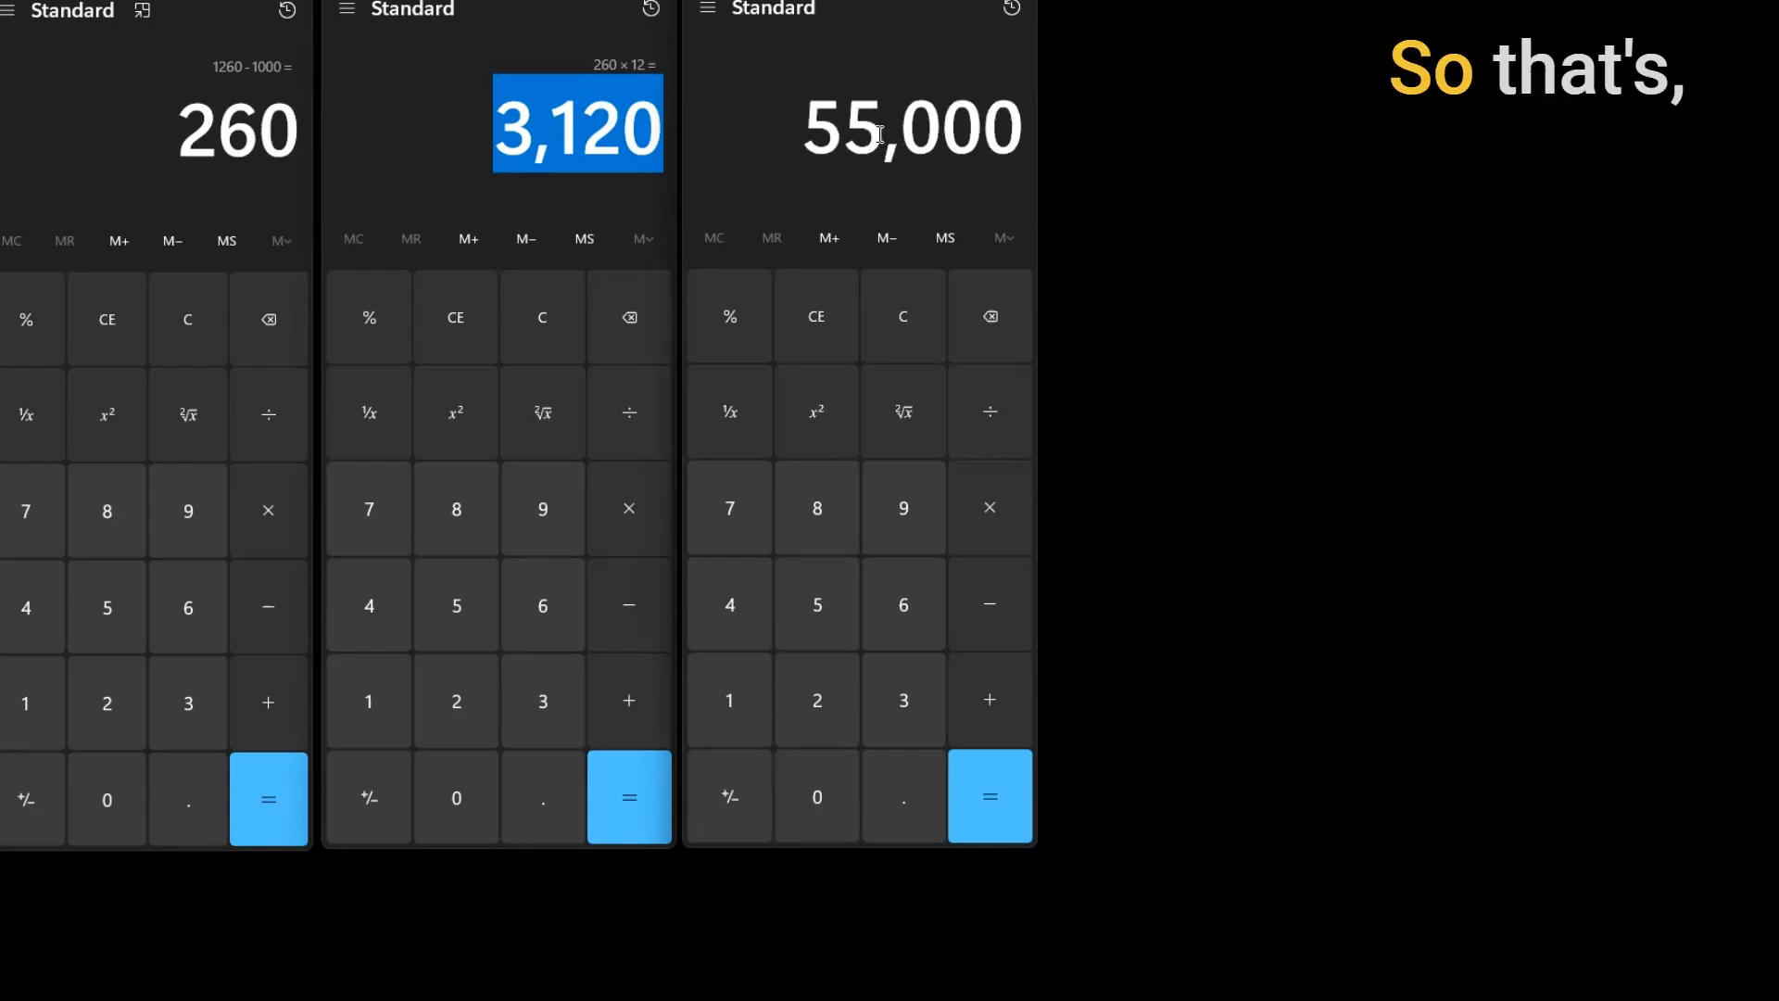
key("Return")
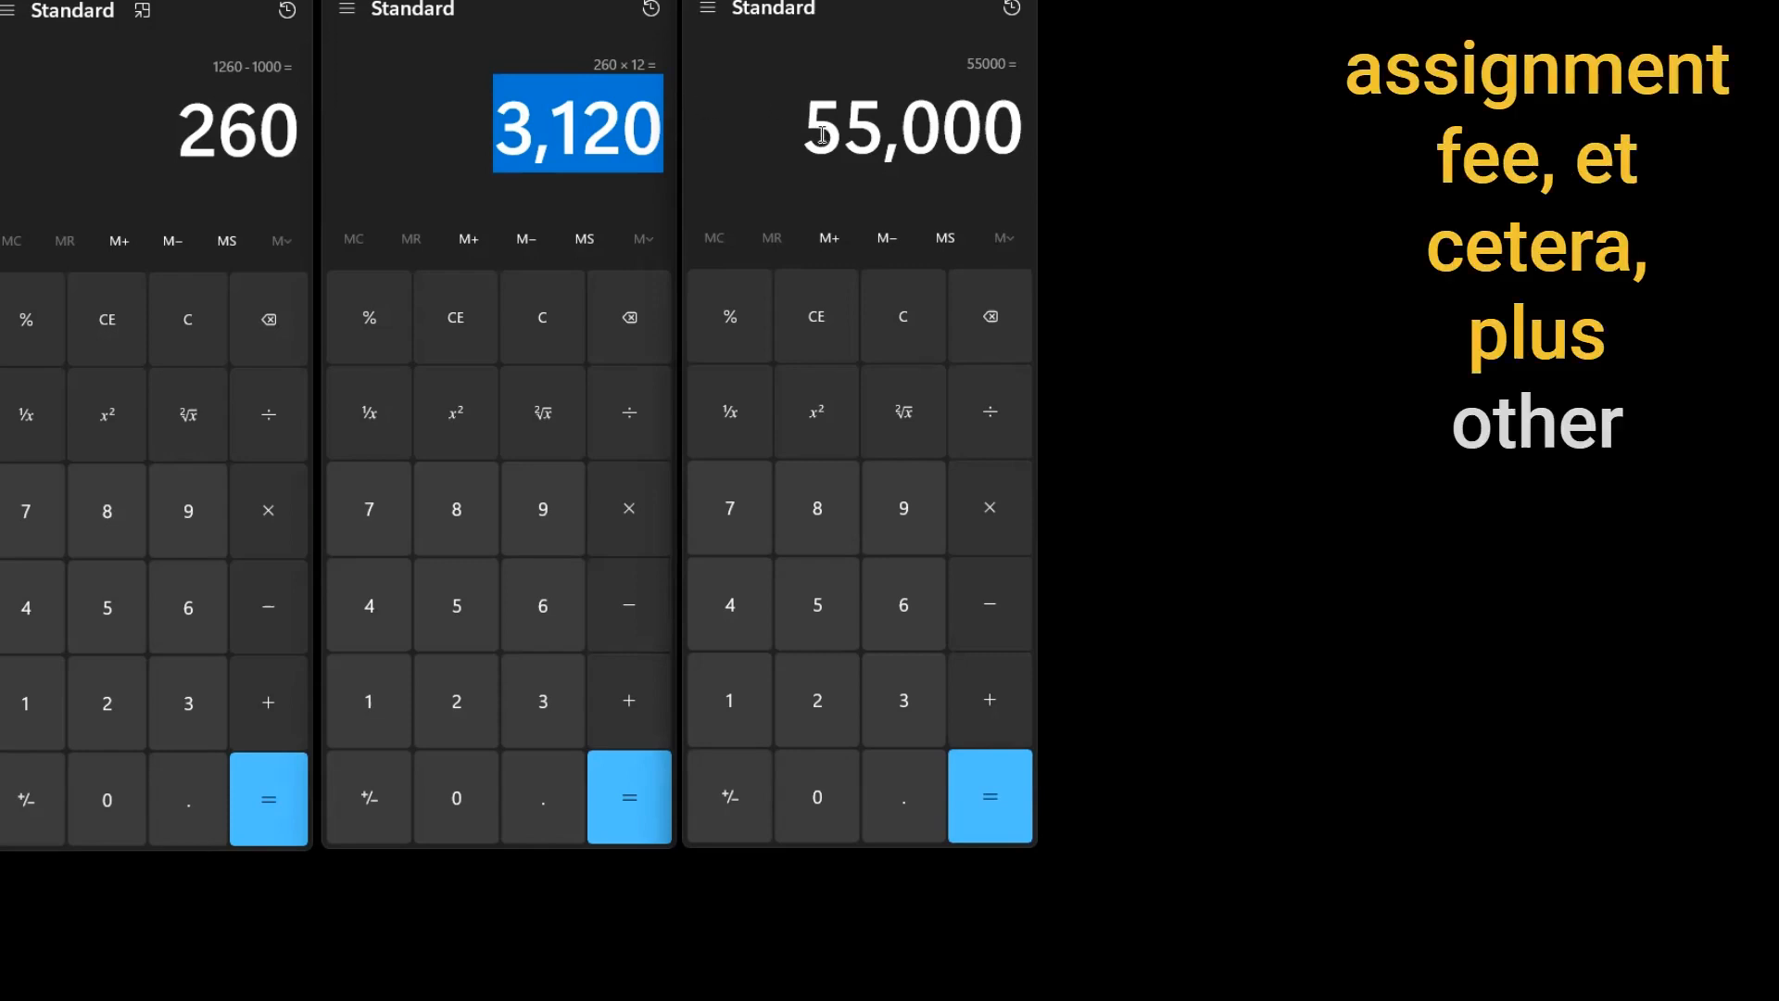
left_click_drag(808, 115, 1017, 115)
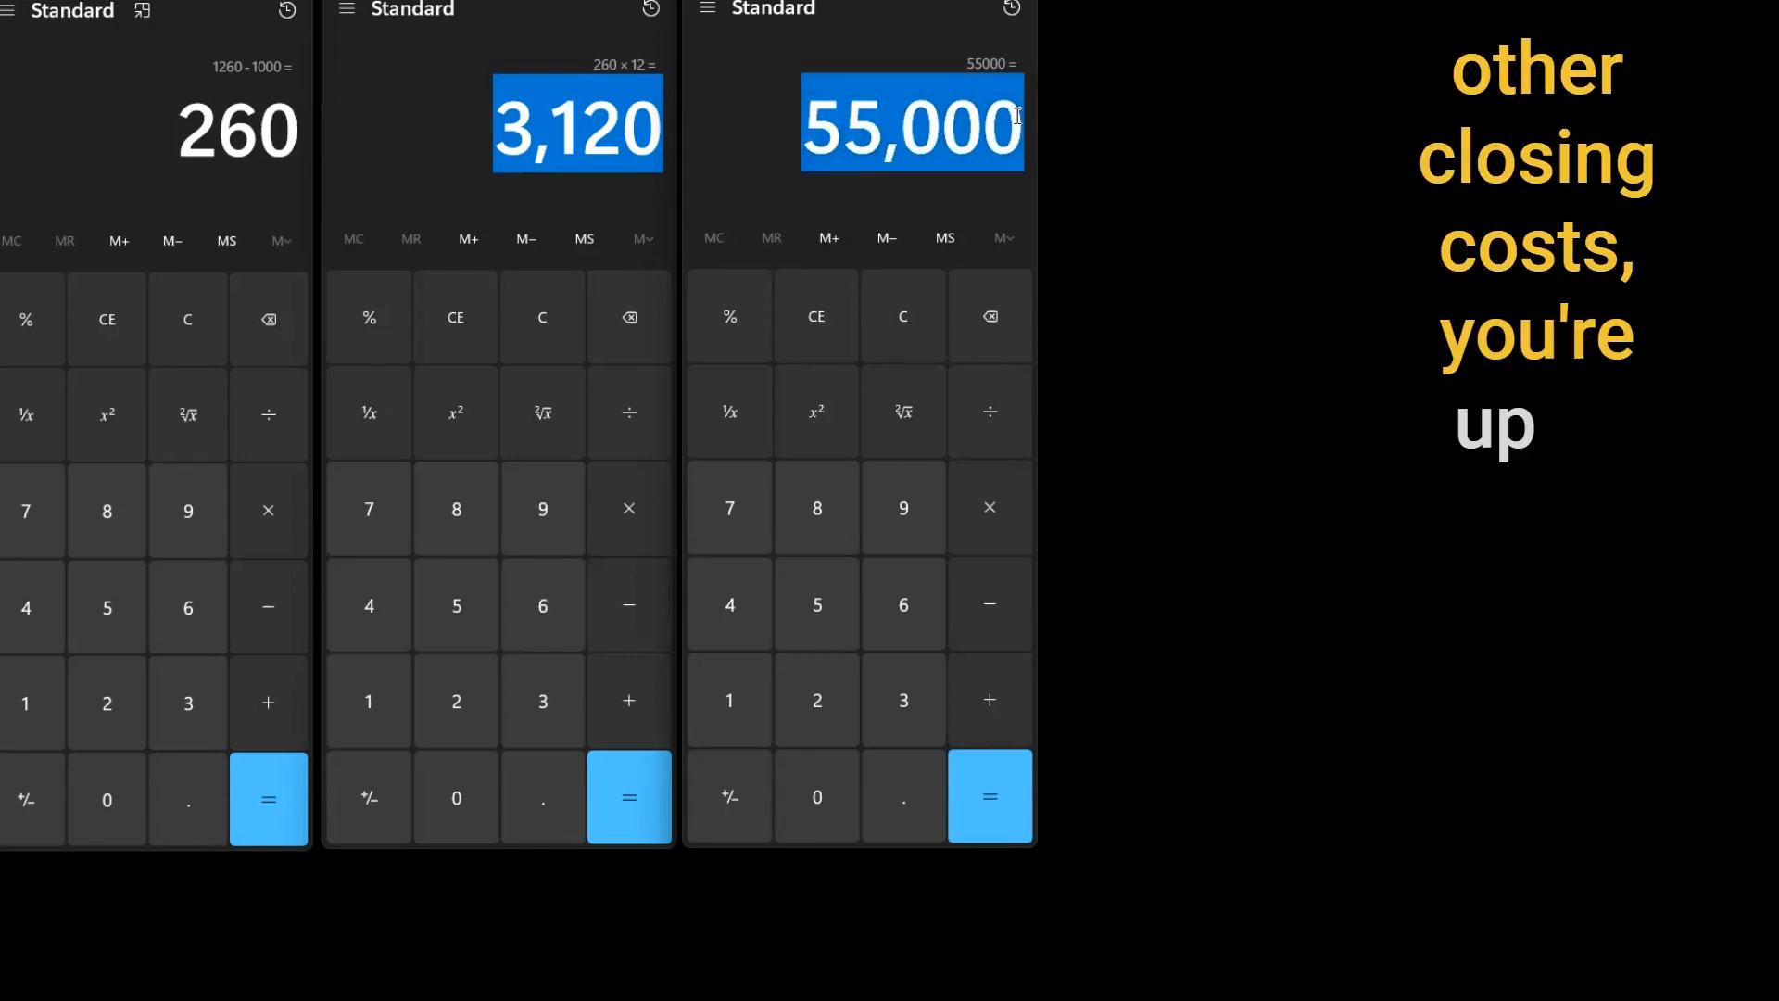
left_click(949, 156)
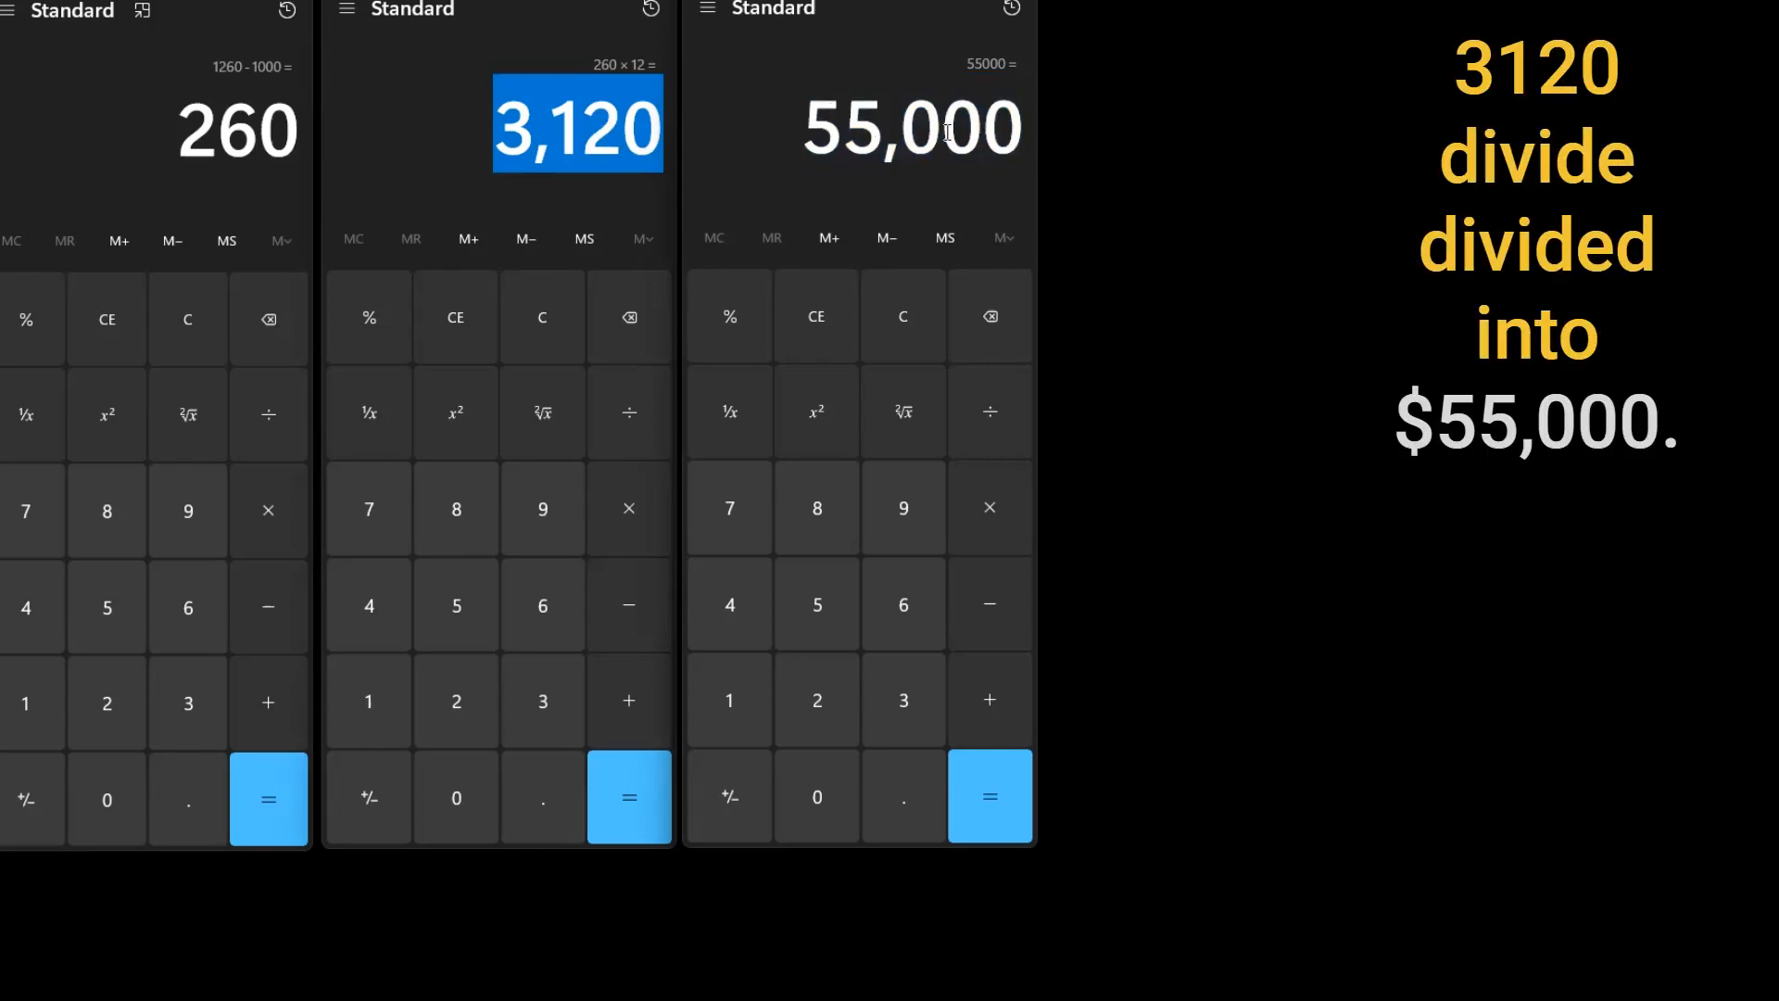
- Divide 3120 by 55000 in the third calculator and widen its window
type("3")
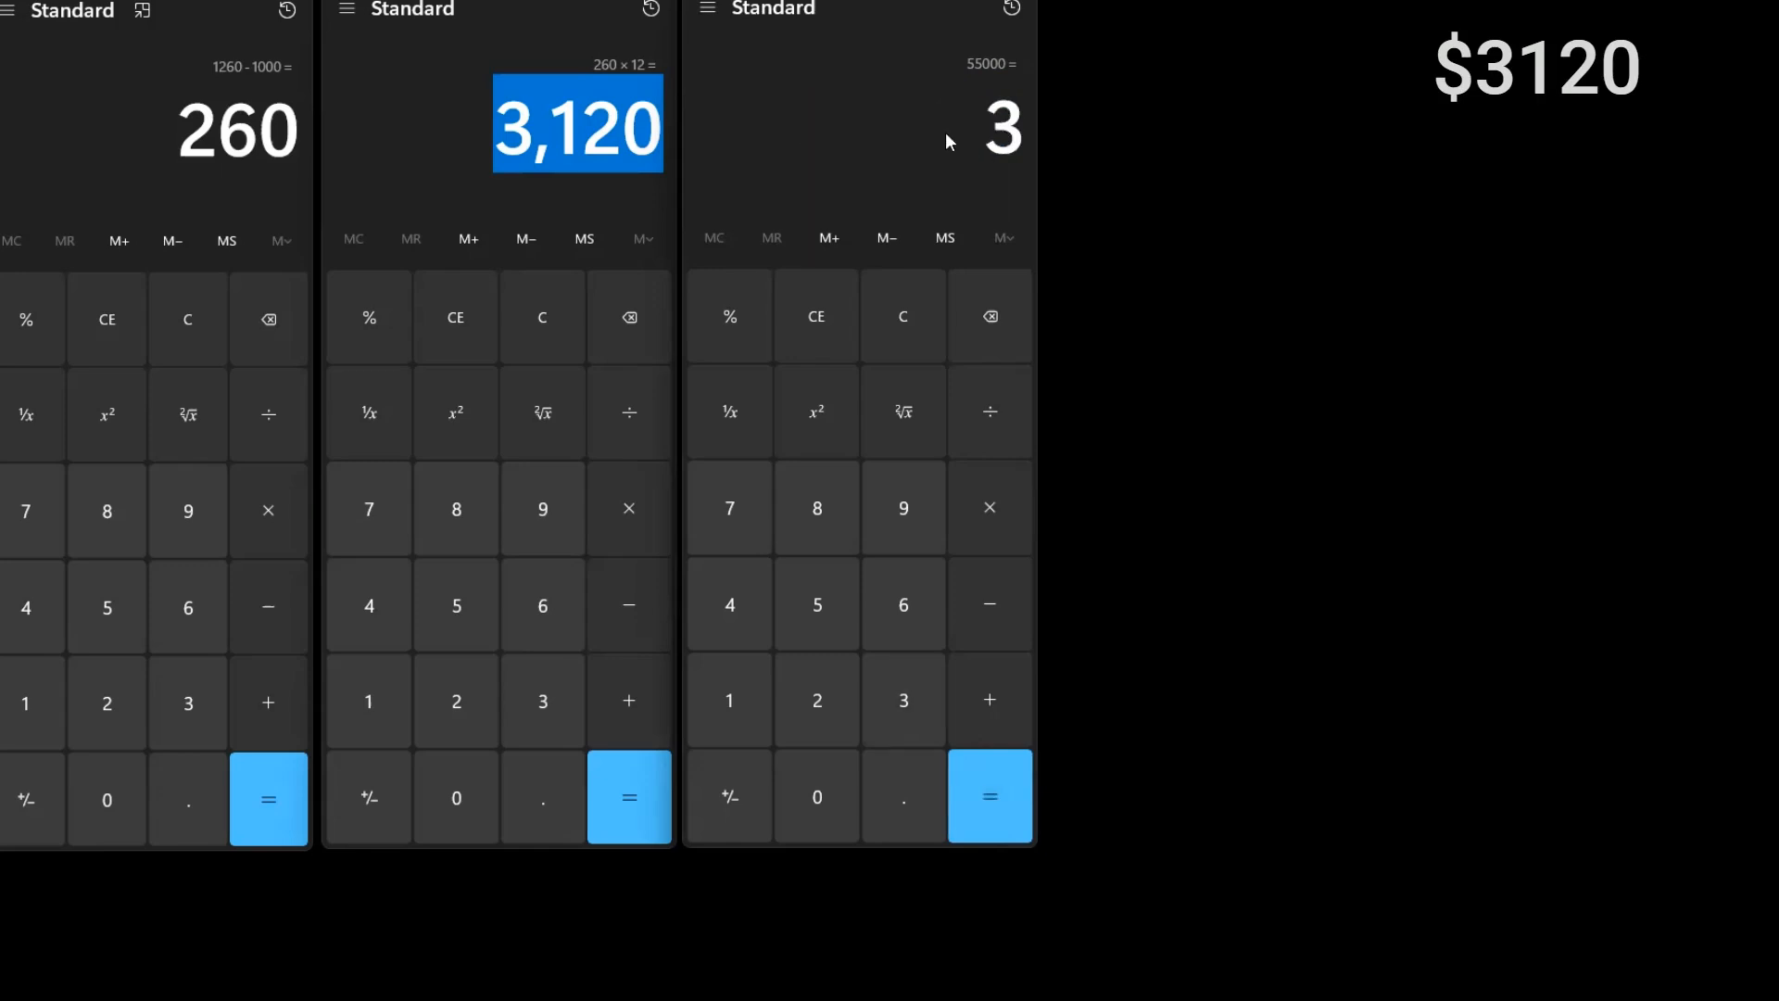
type("120/55000")
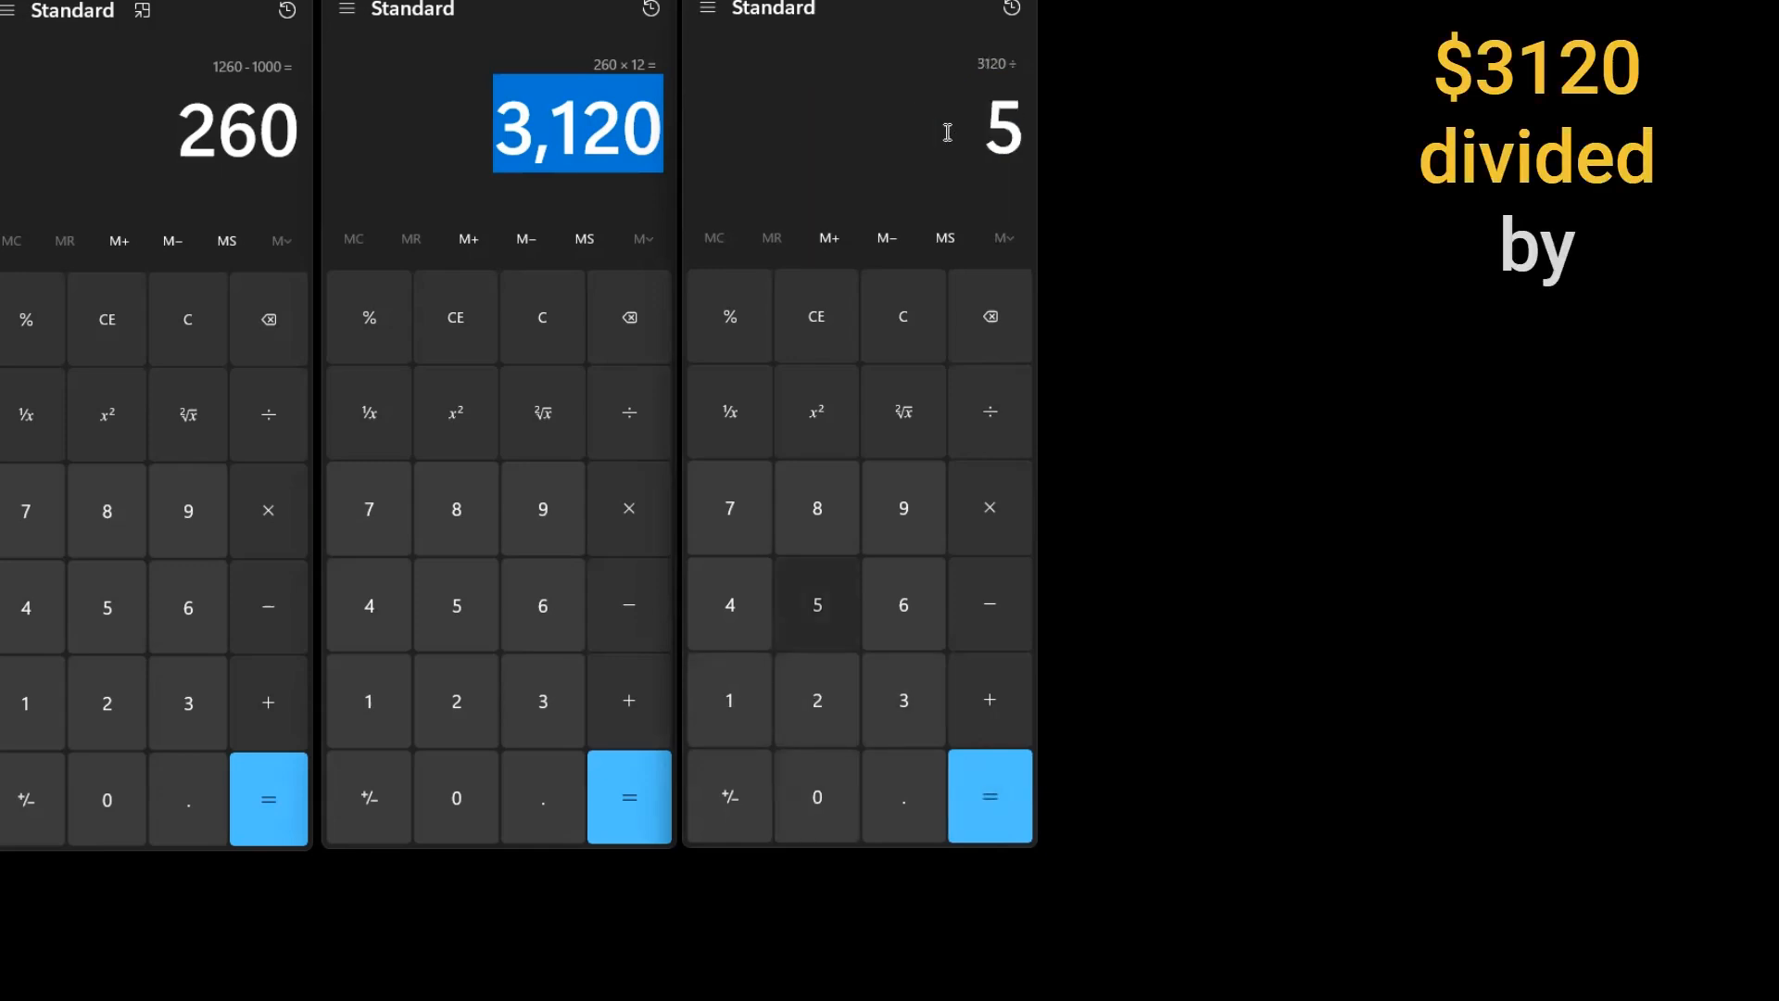
key("Return")
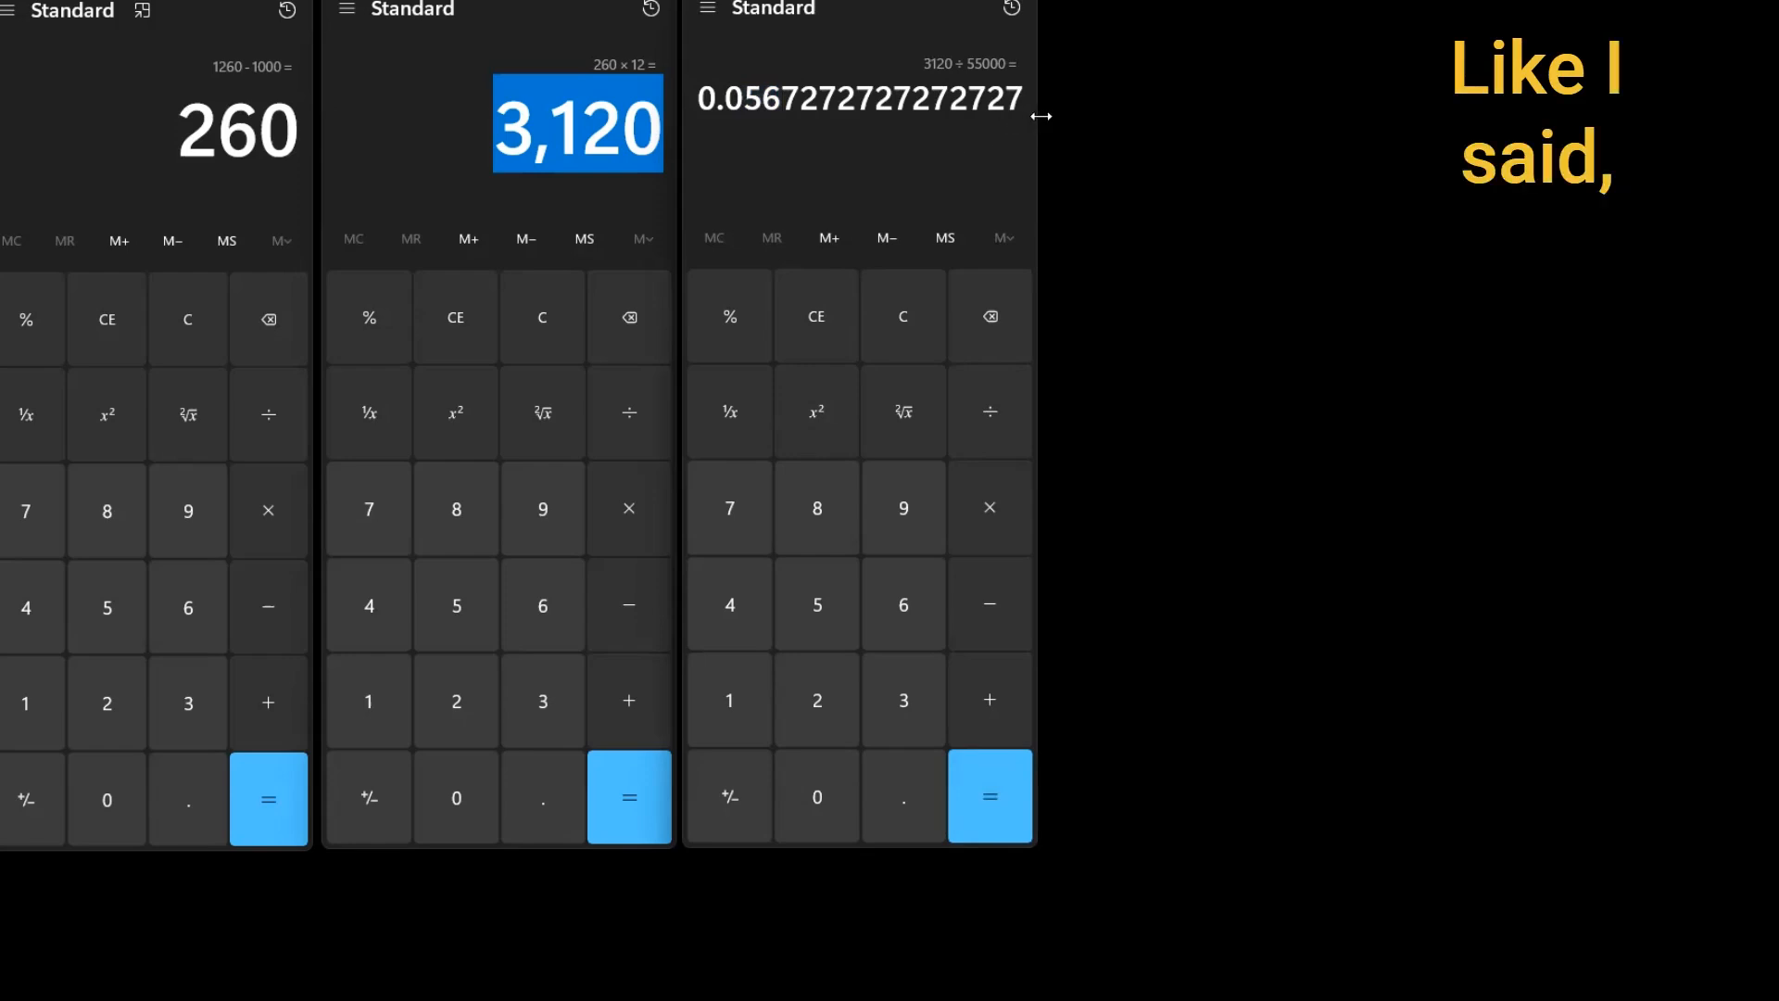
left_click_drag(1041, 116, 1180, 116)
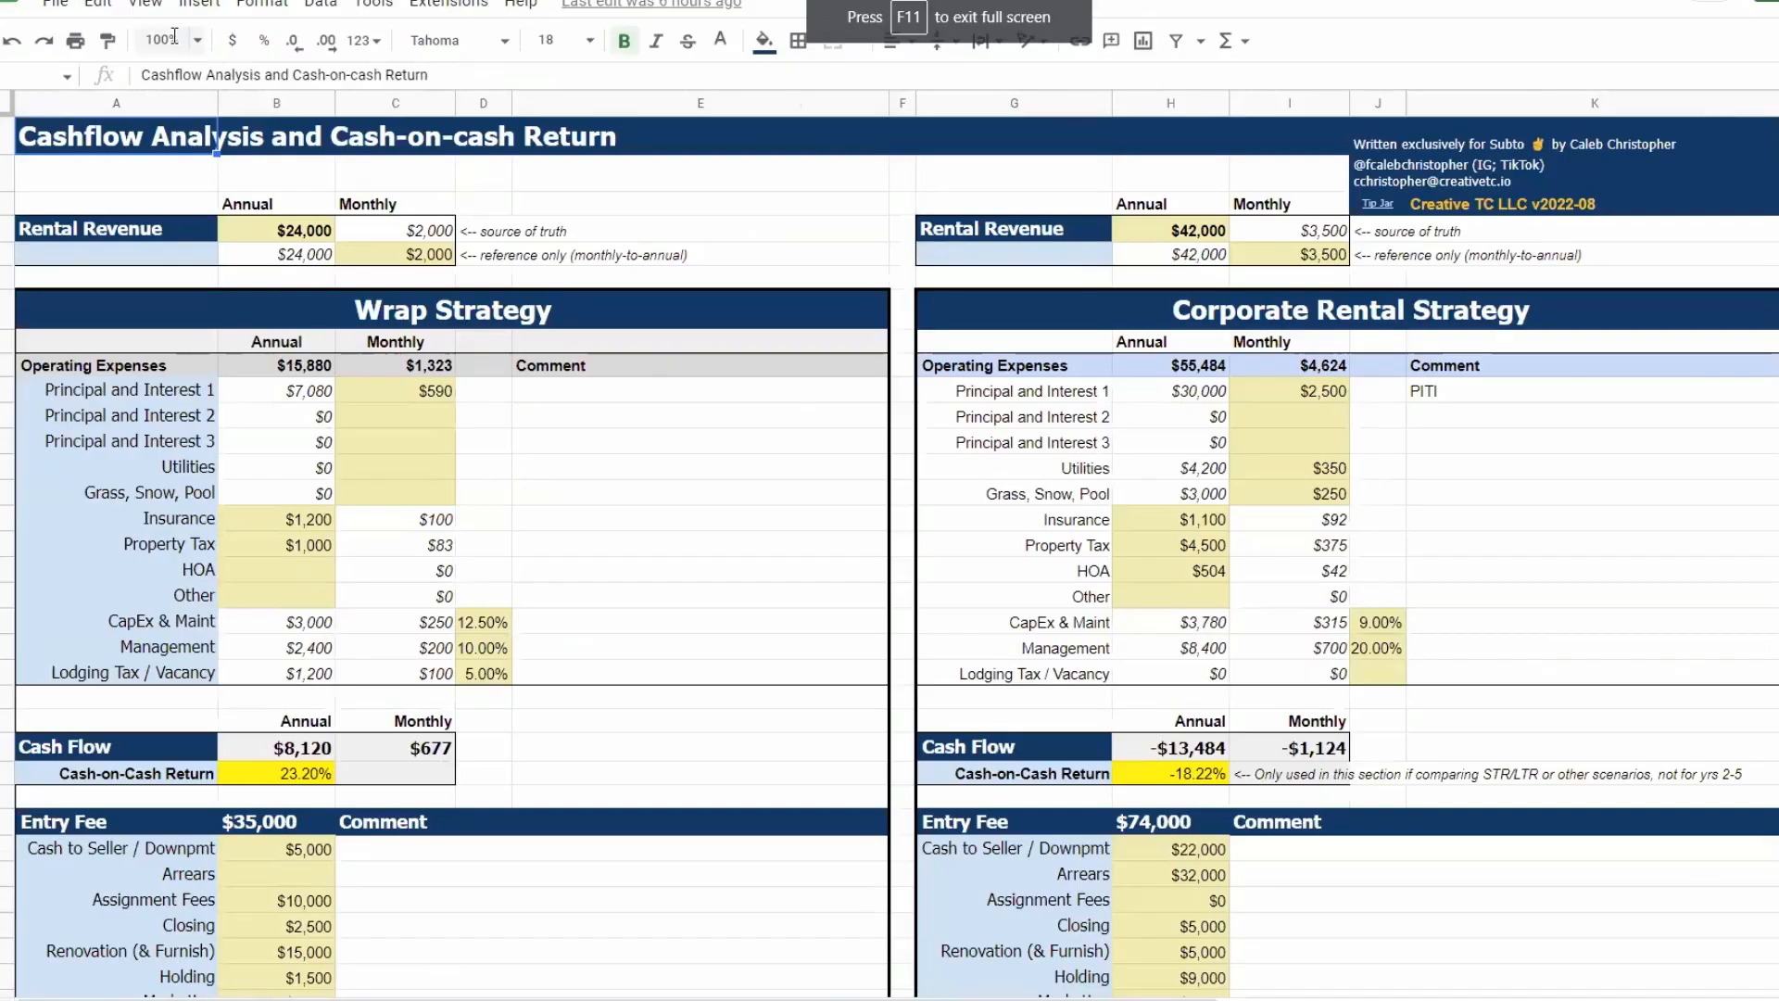
- Set the sheet's zoom to 150% and enter 1800 as the monthly reference rent for the Wrap Strategy's rental revenue
left_click(169, 37)
type("15")
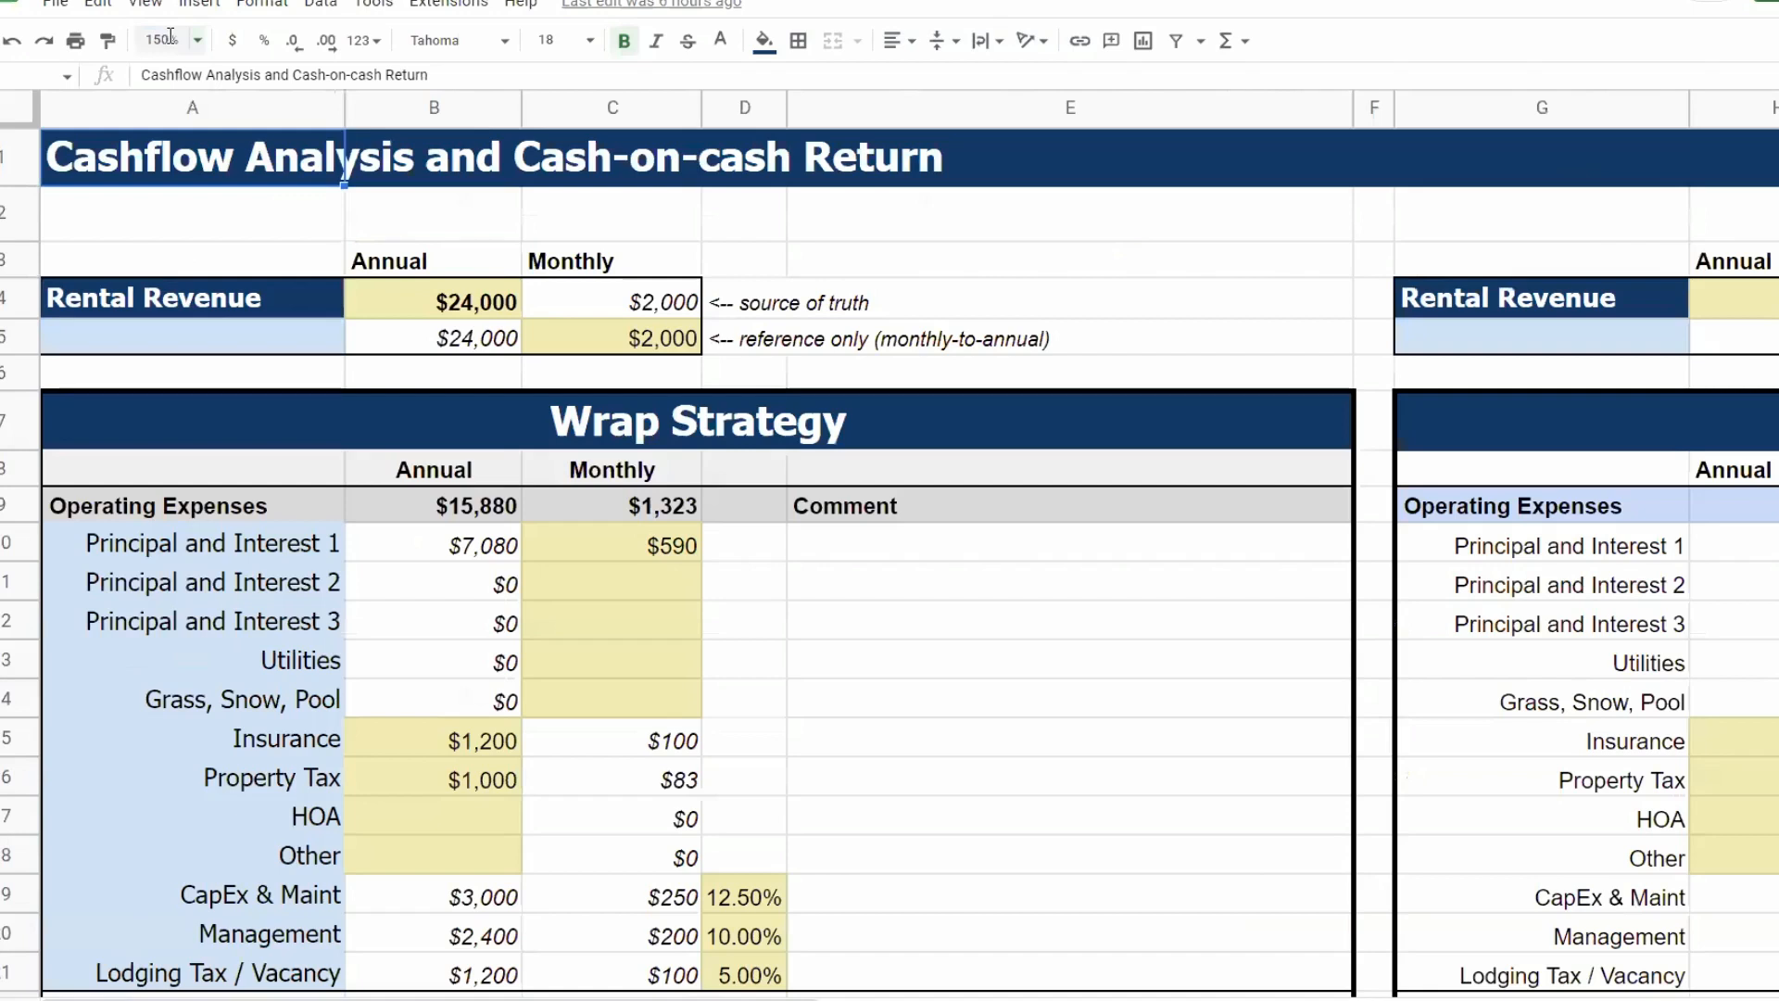
left_click(502, 307)
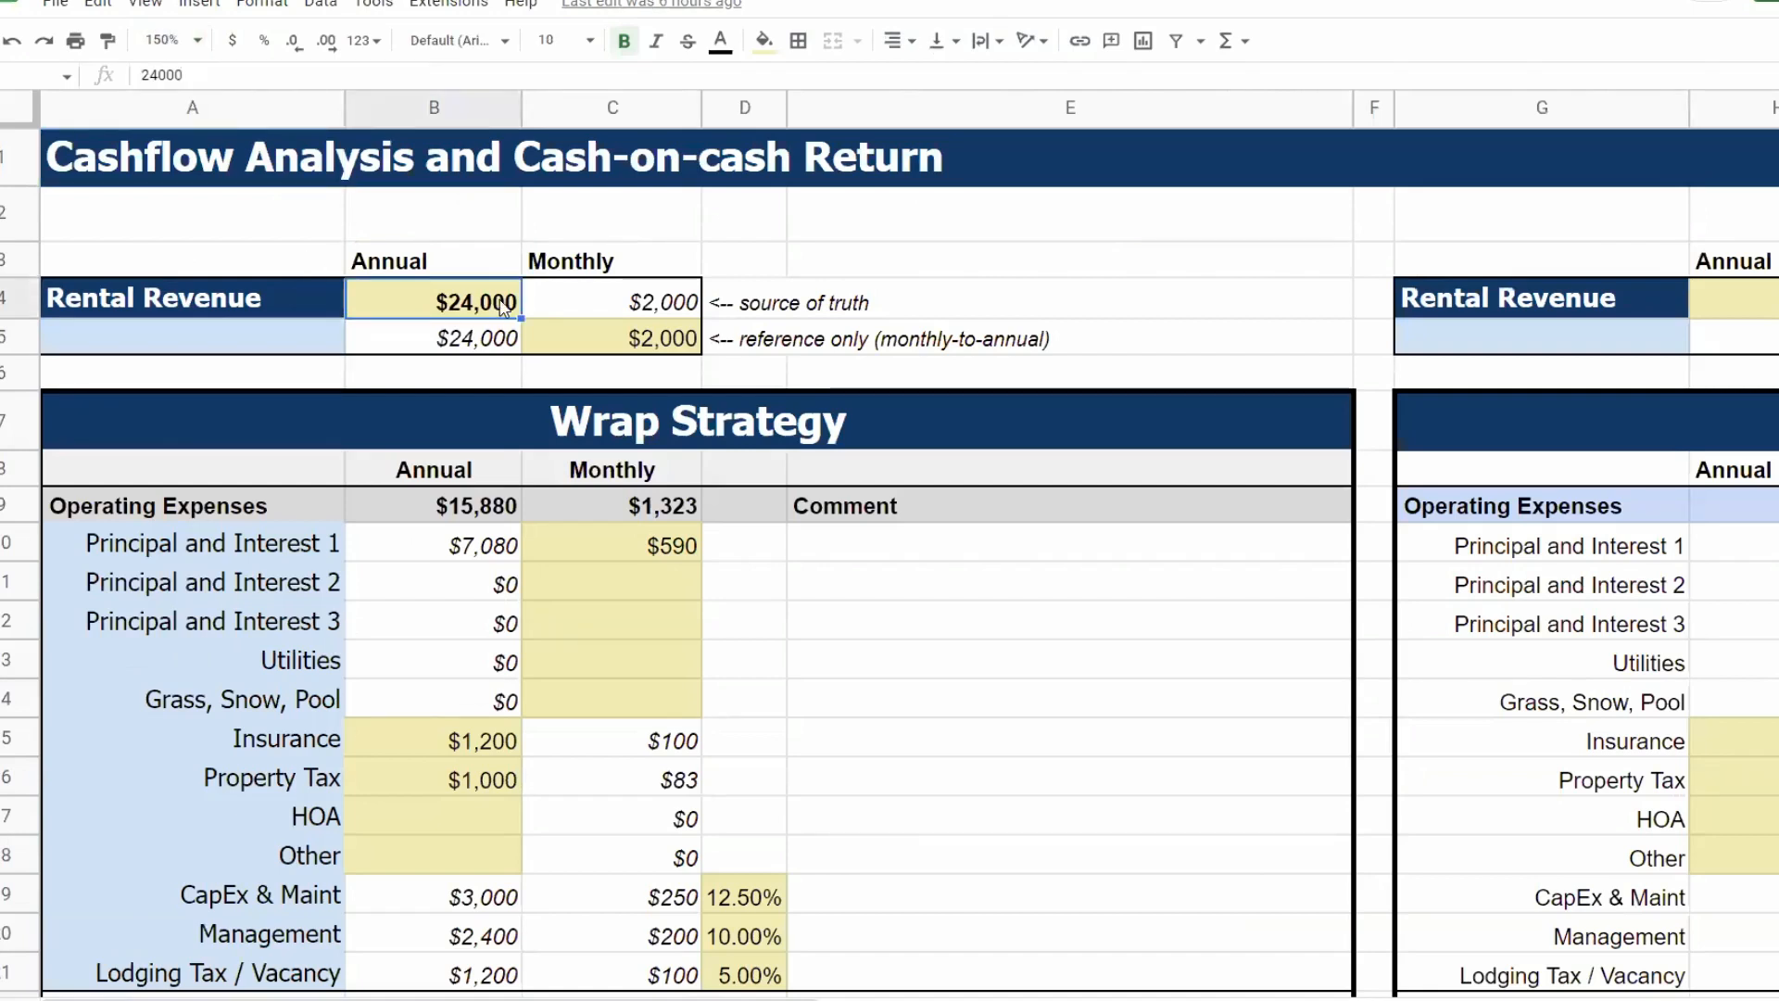
left_click(574, 353)
type("1800")
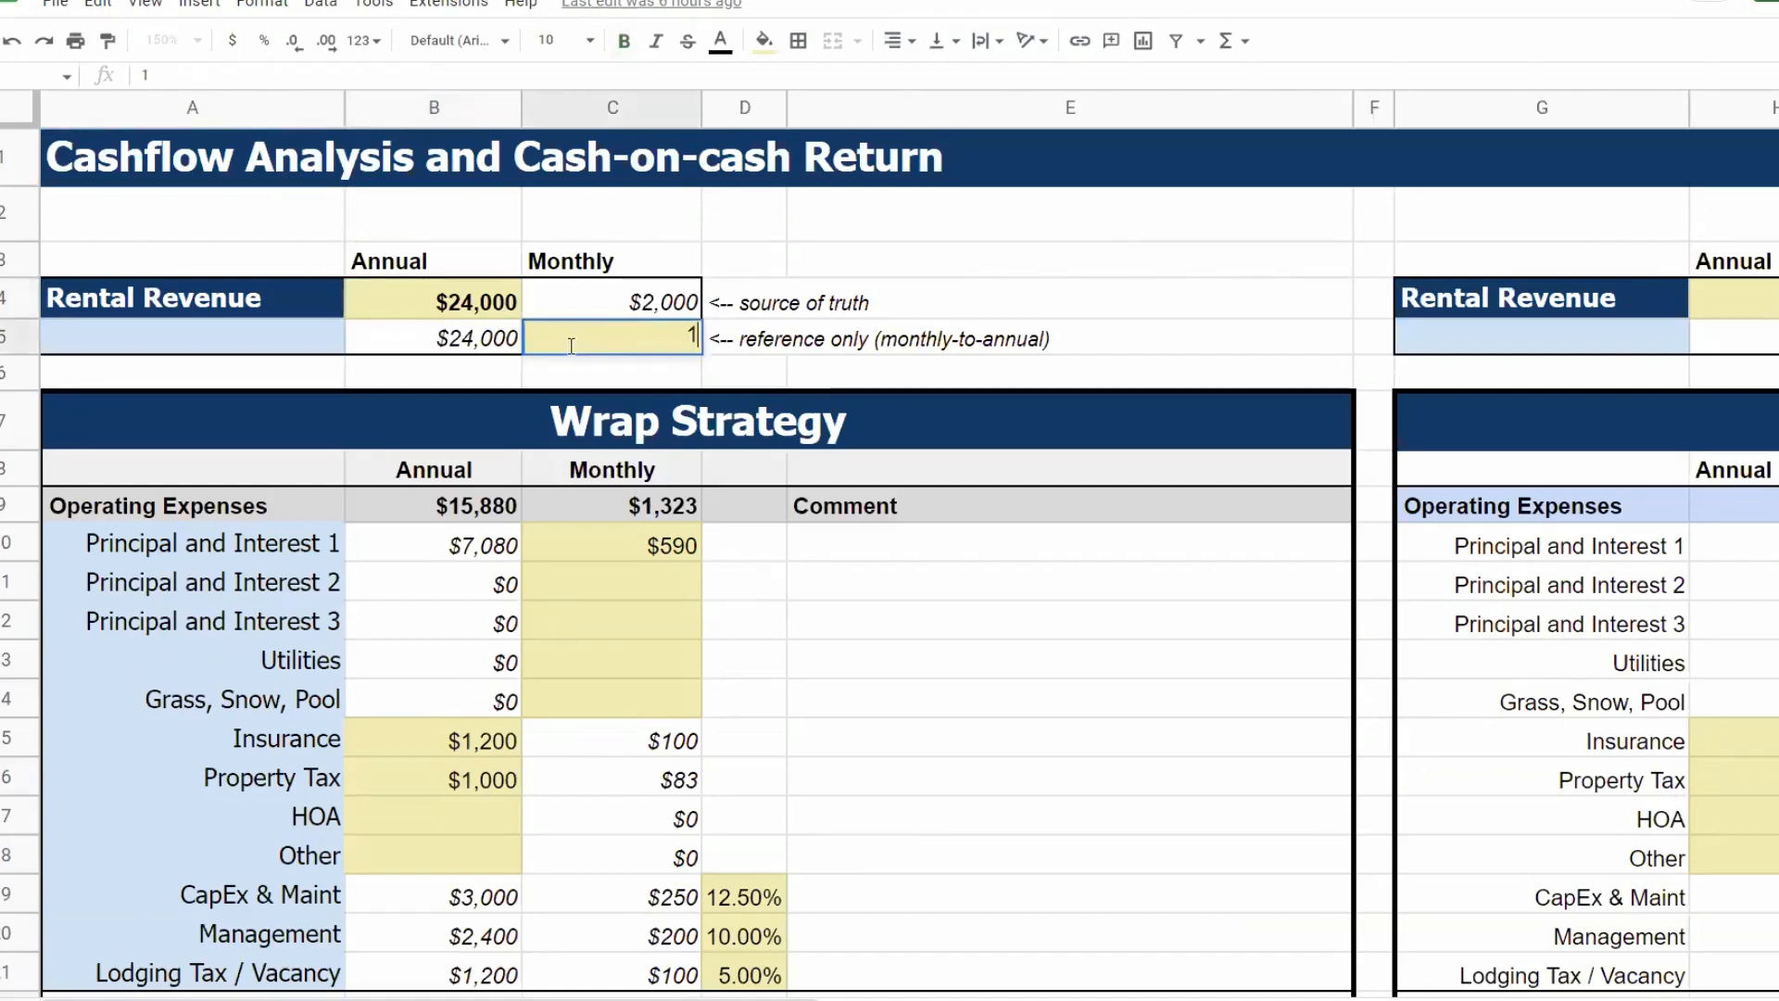
key("Return")
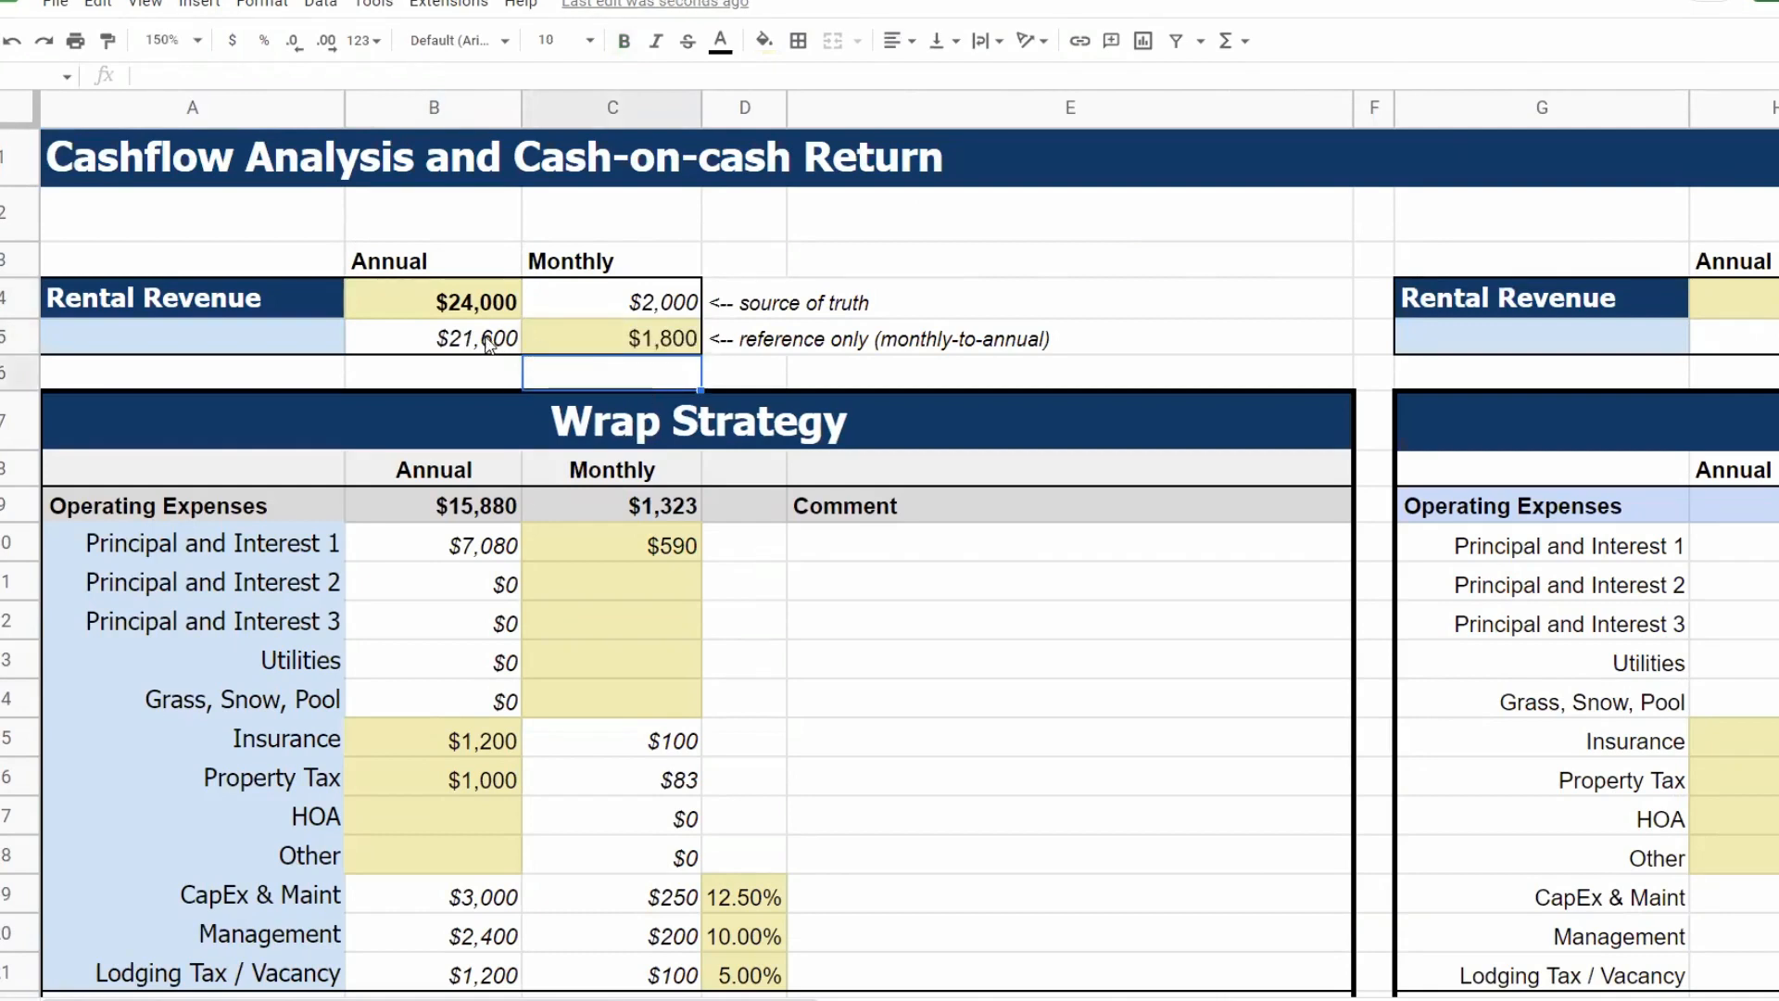
- Set the annual source-of-truth rental revenue above the Wrap Strategy to 21,600, matching the annual reference amount
left_click(489, 345)
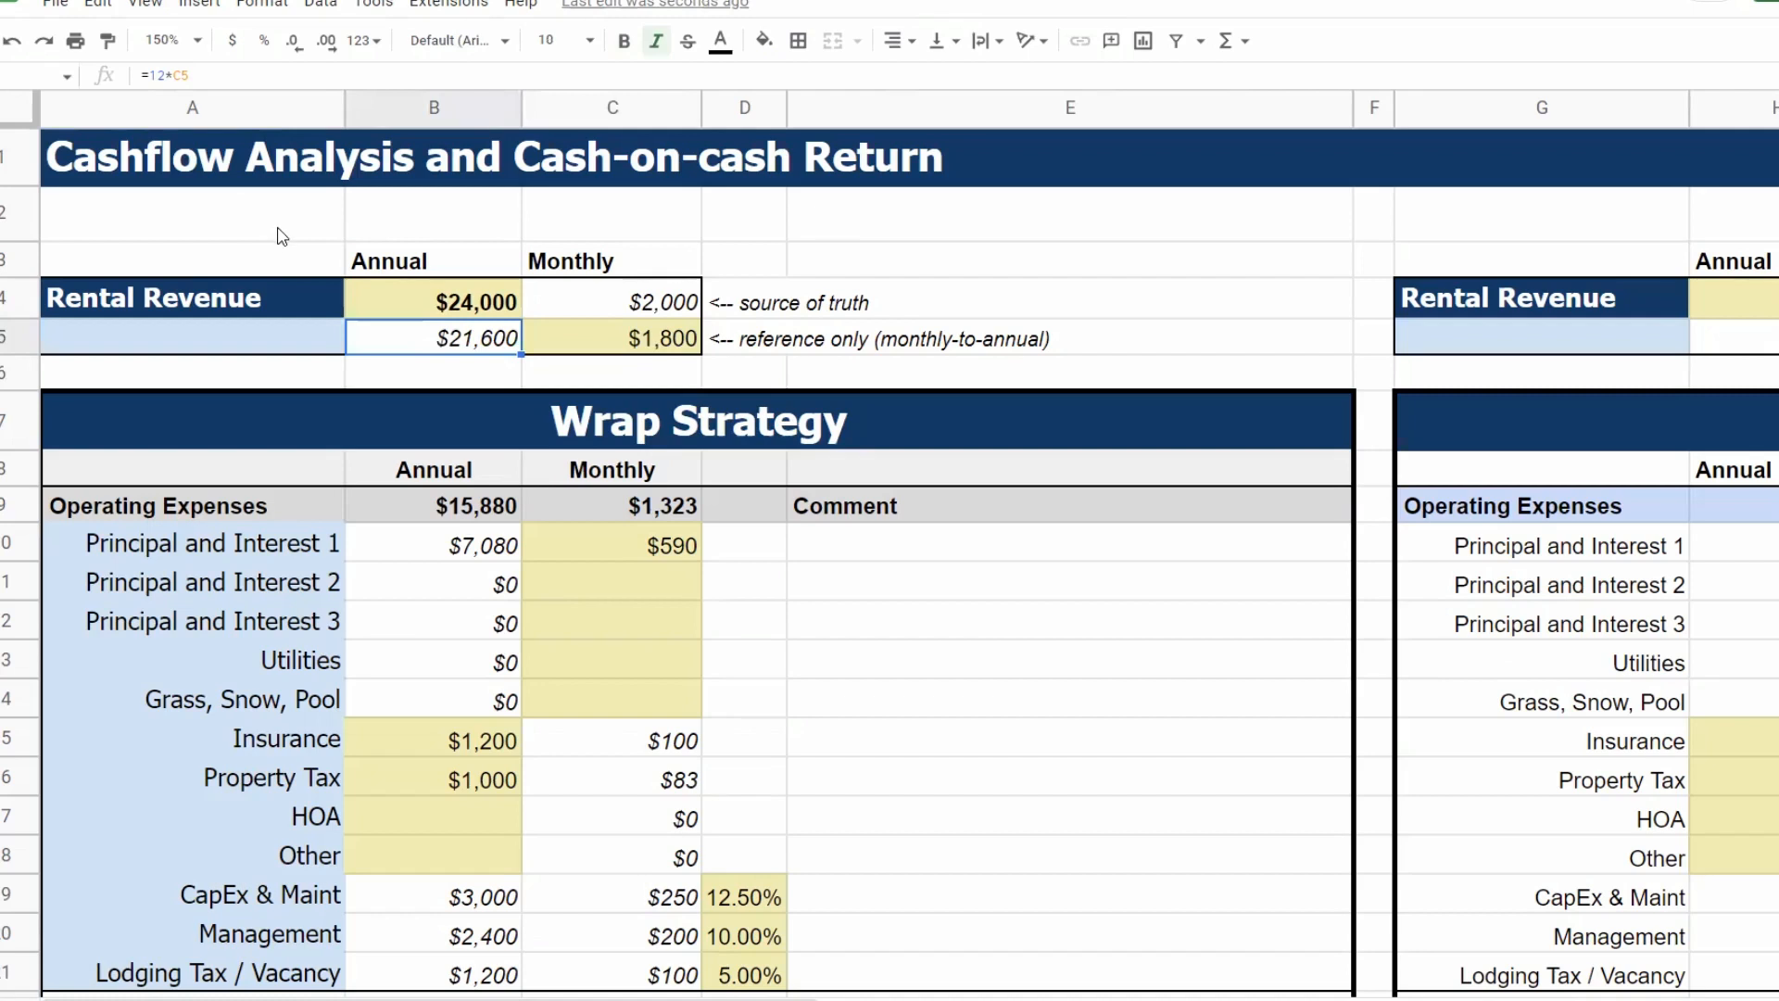
left_click(663, 341)
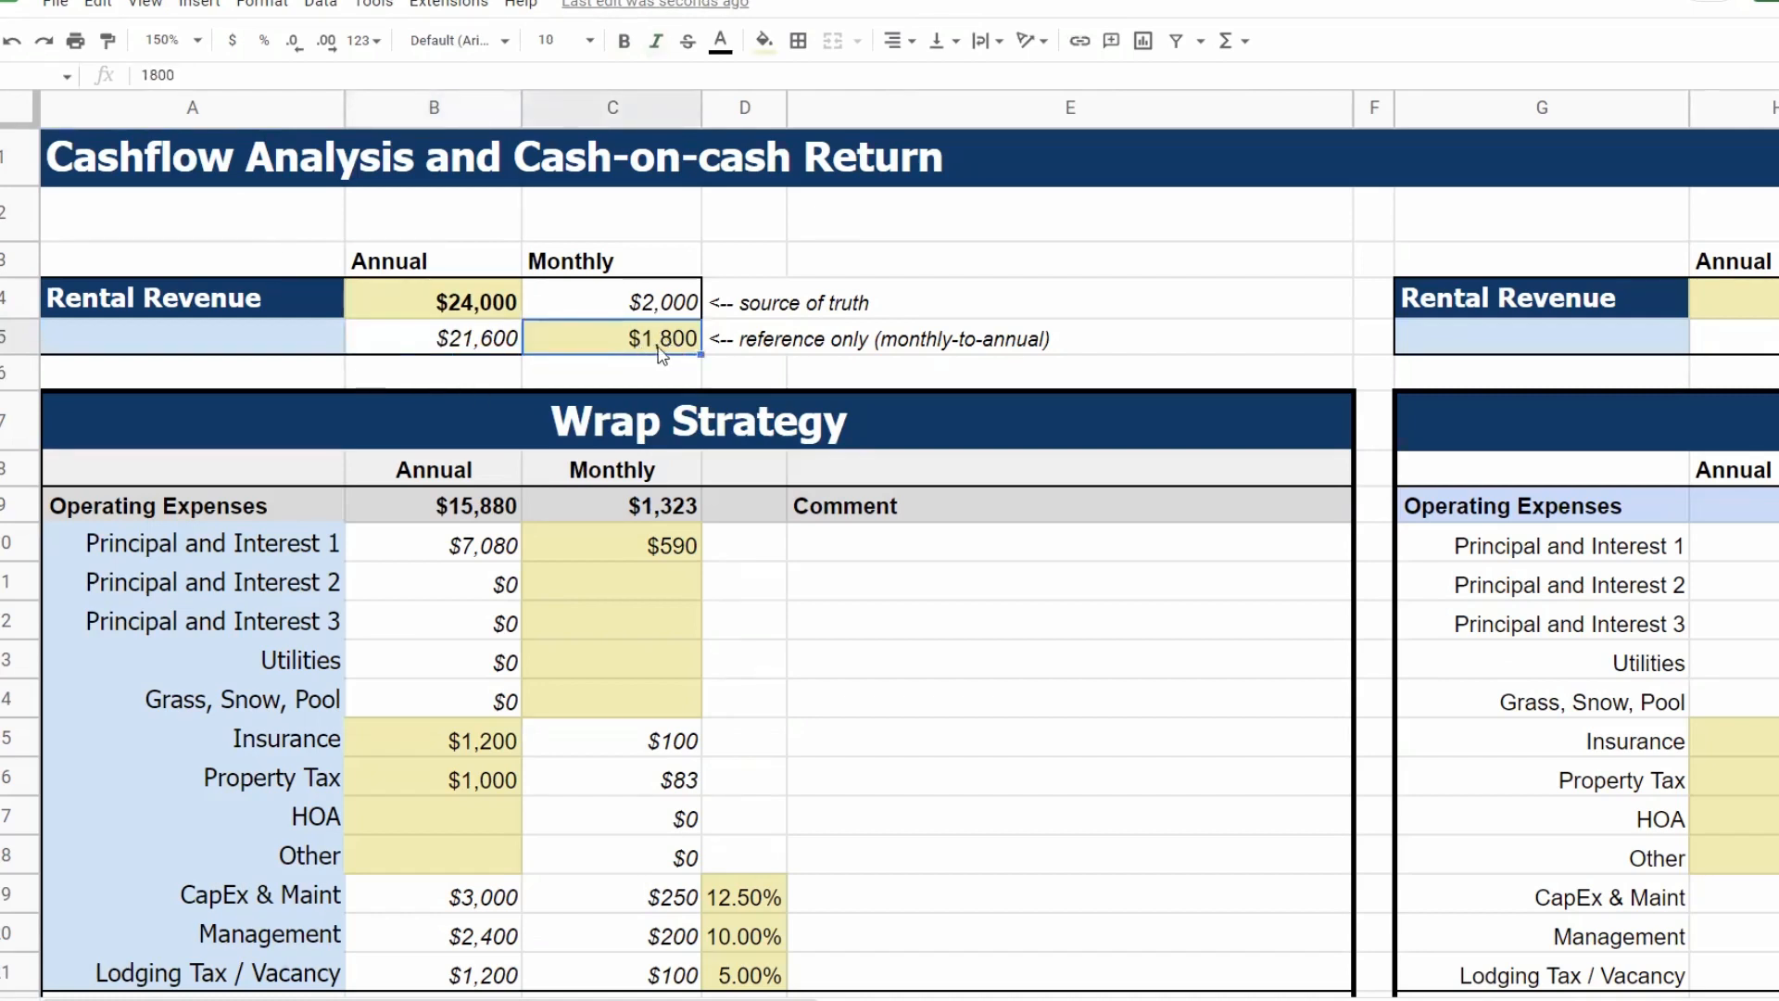
left_click(491, 351)
left_click(455, 286)
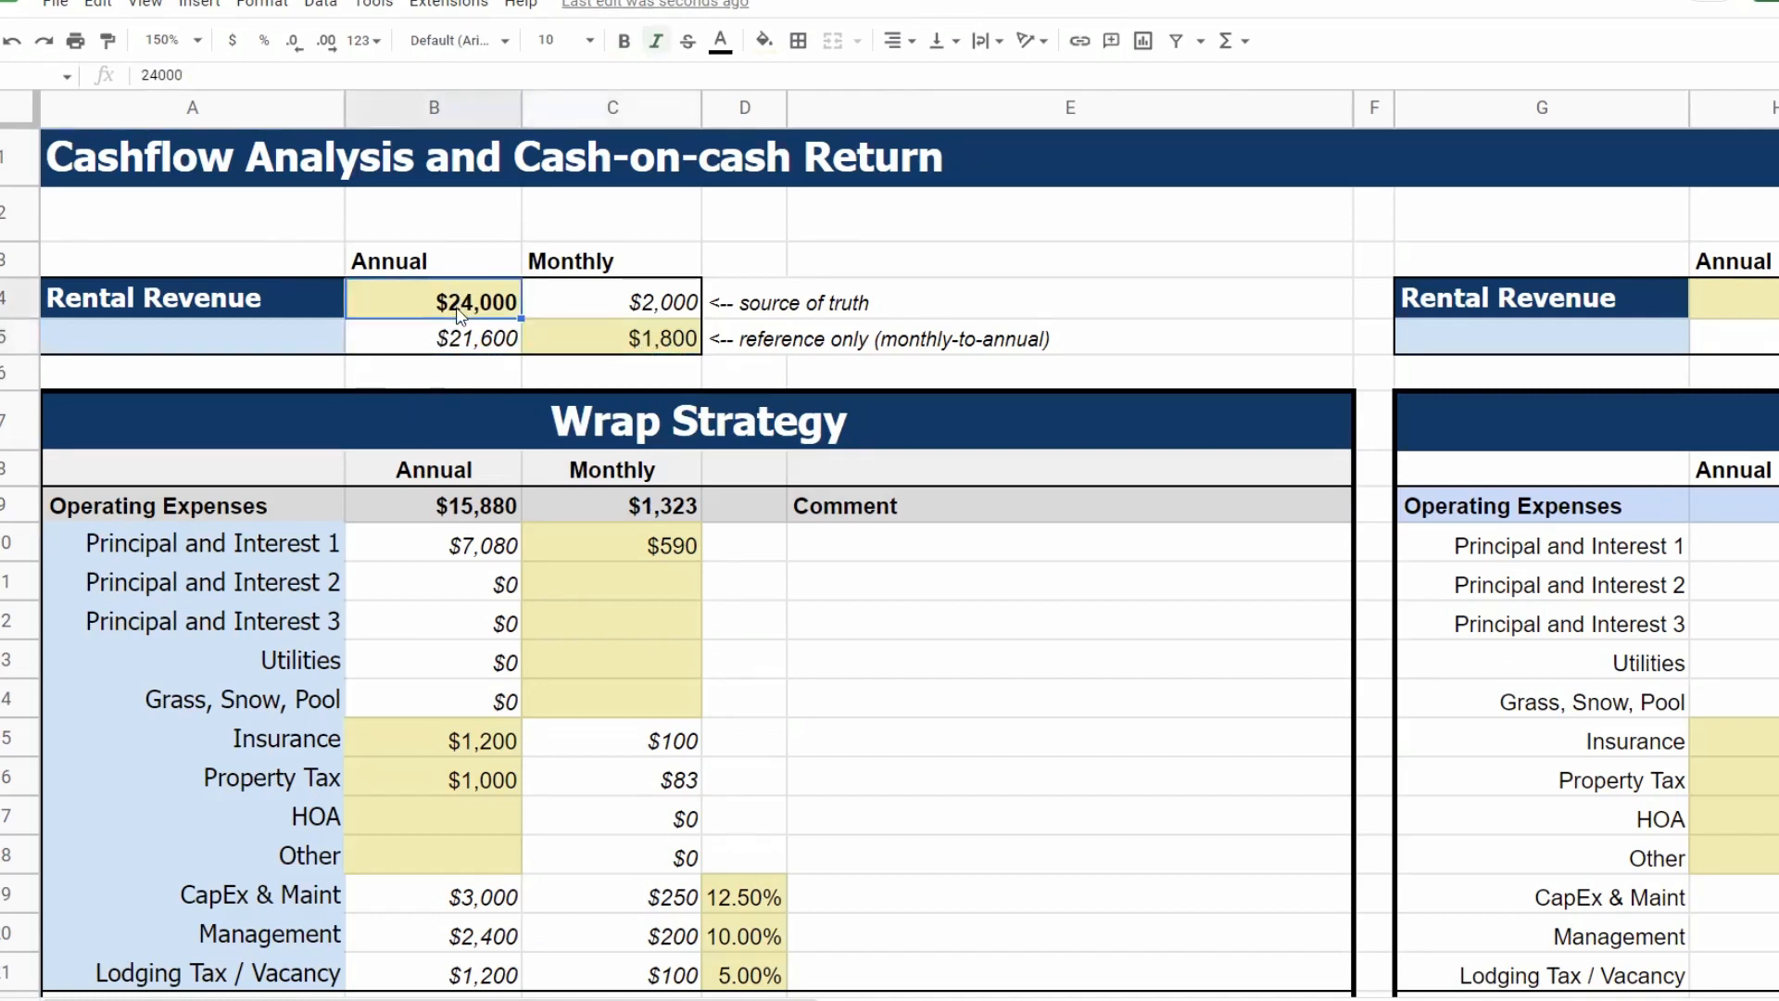
type("21,600")
key("Return")
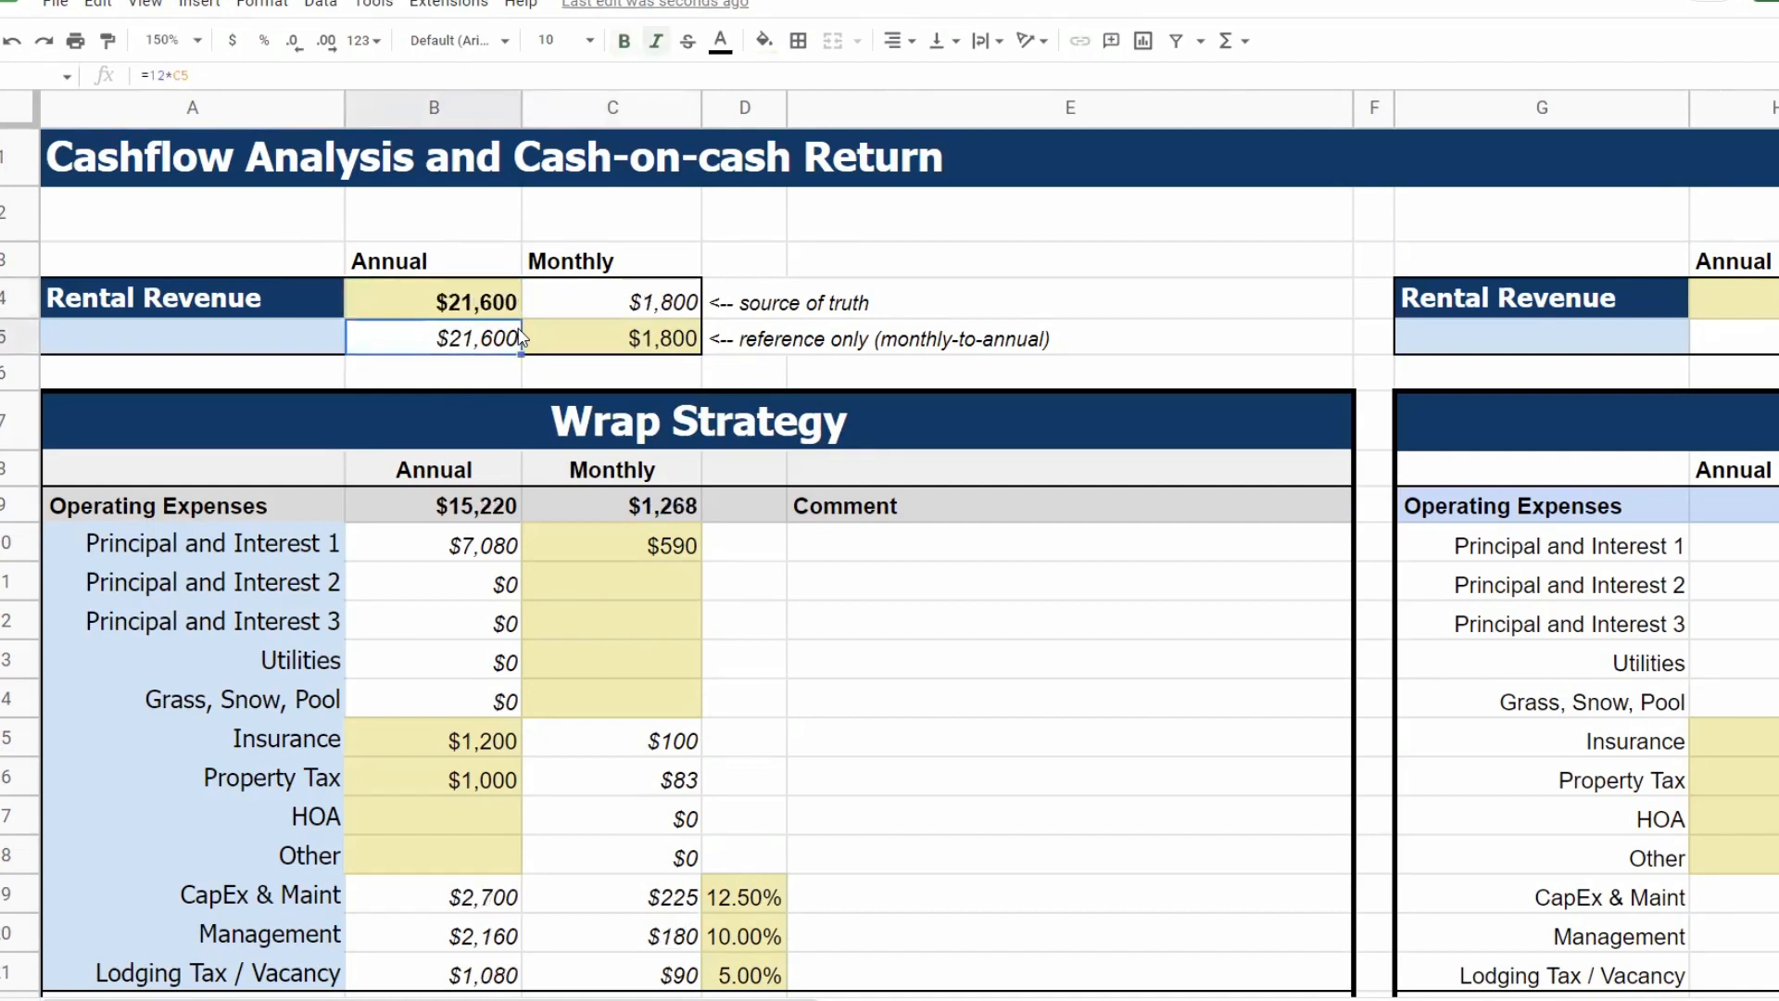
- Set the monthly Principal and Interest 1 expense in the Wrap Strategy to 1000
scroll(533, 297, "down", 1)
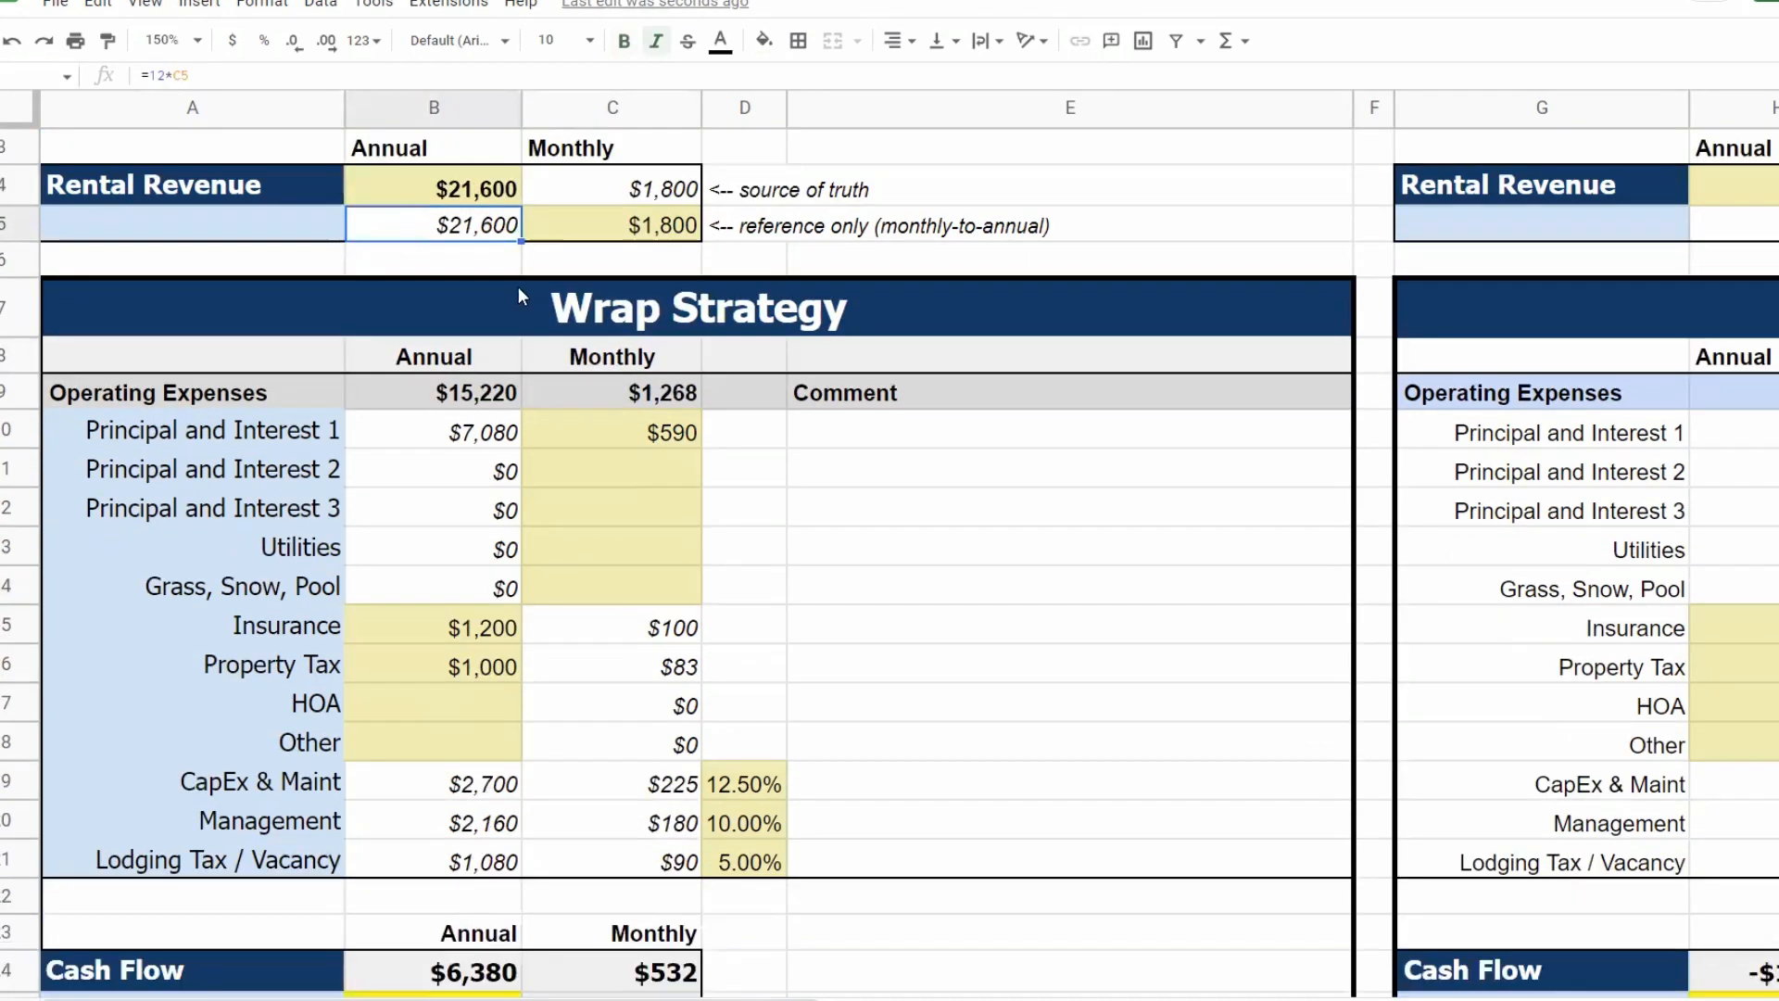
left_click(473, 192)
scroll(448, 528, "down", 1)
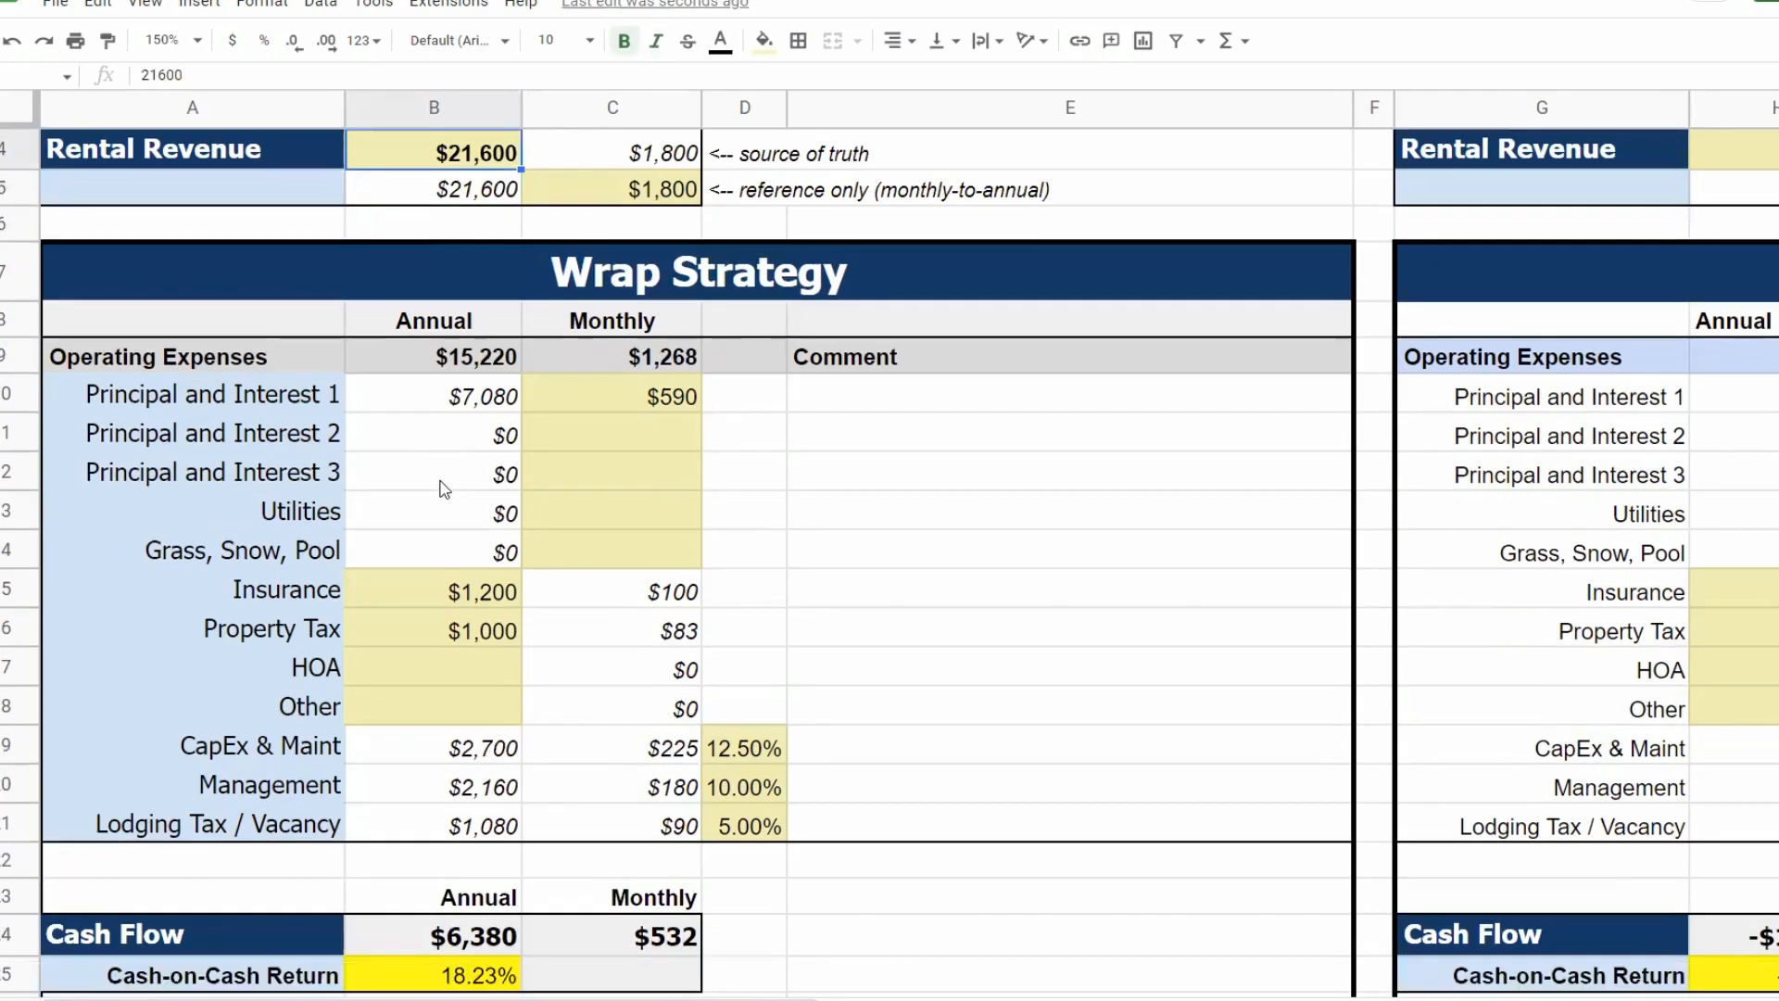
left_click(443, 367)
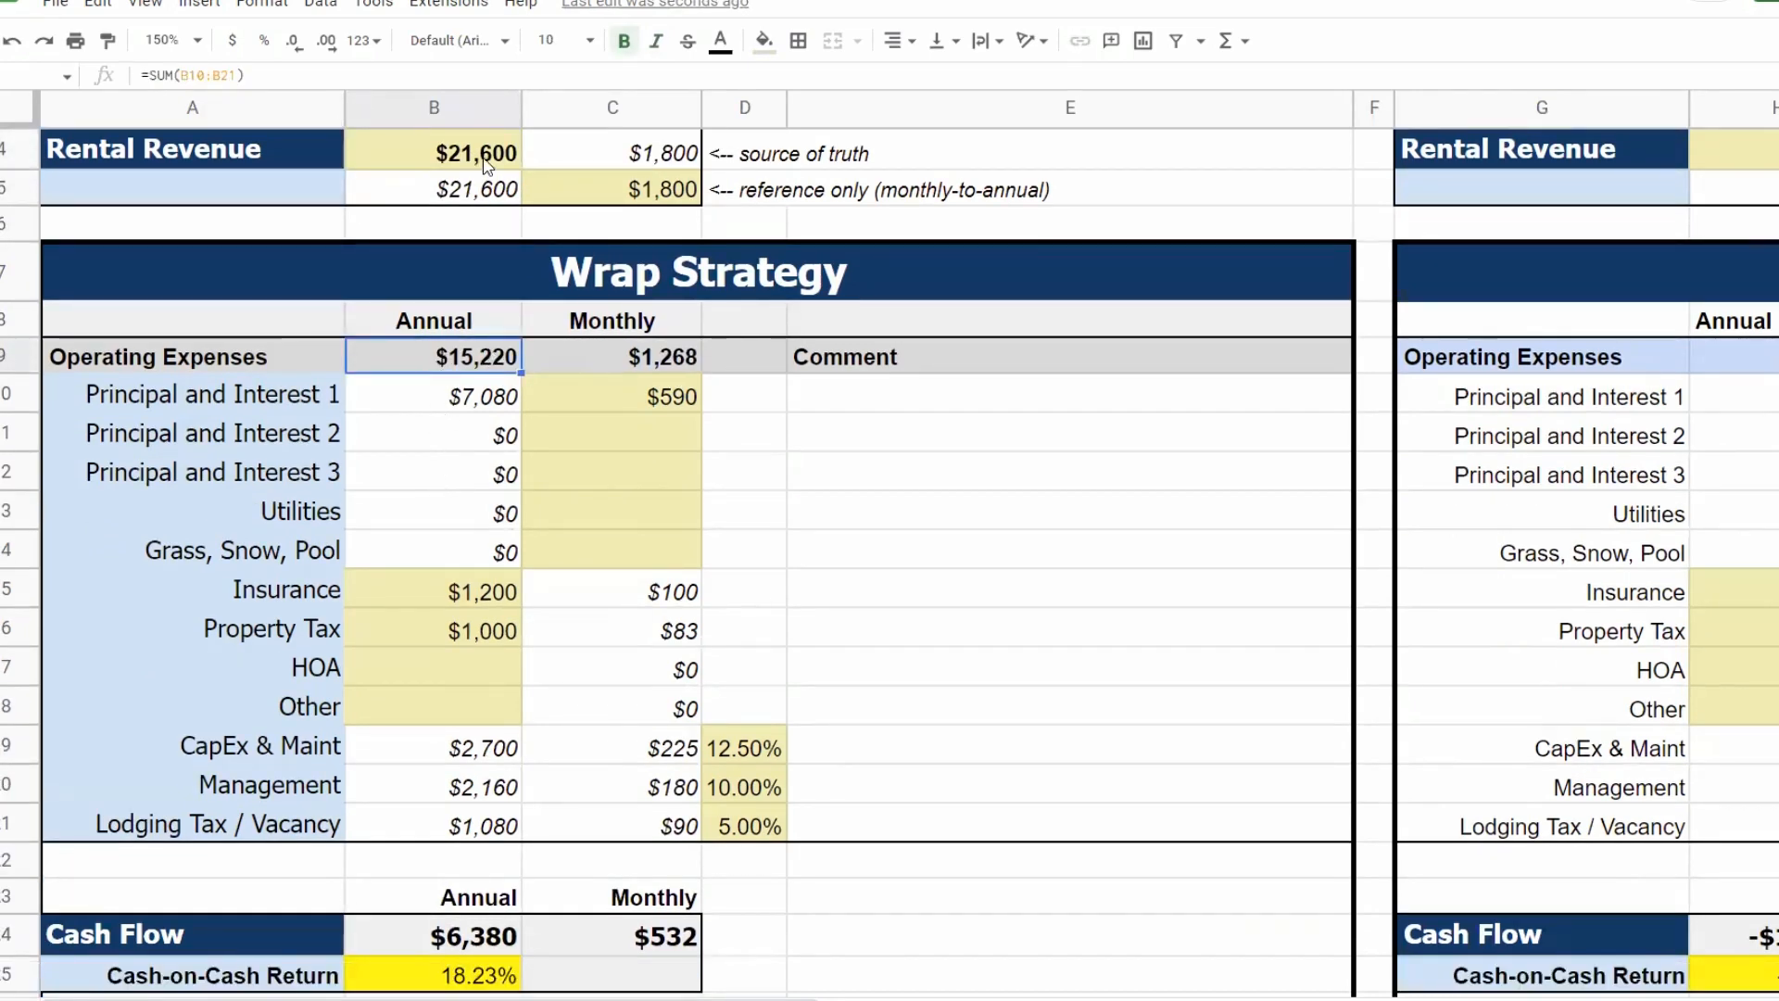
scroll(485, 163, "down", 1)
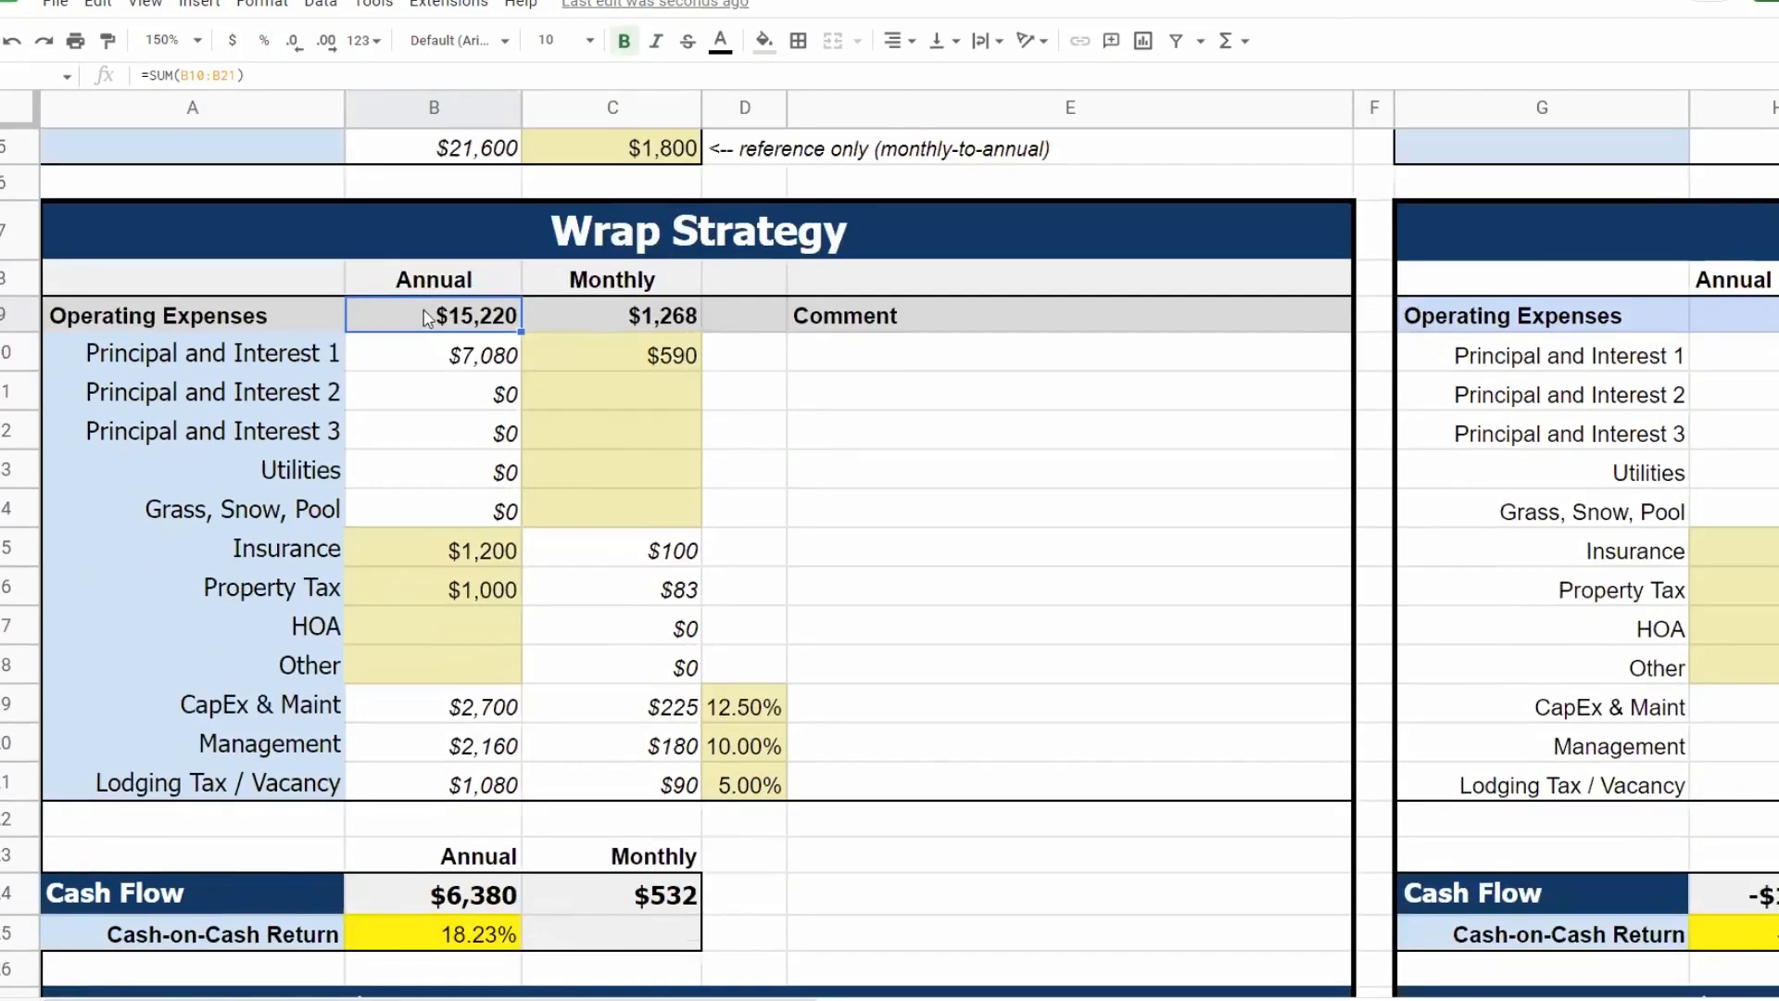
left_click(634, 346)
type("1,00")
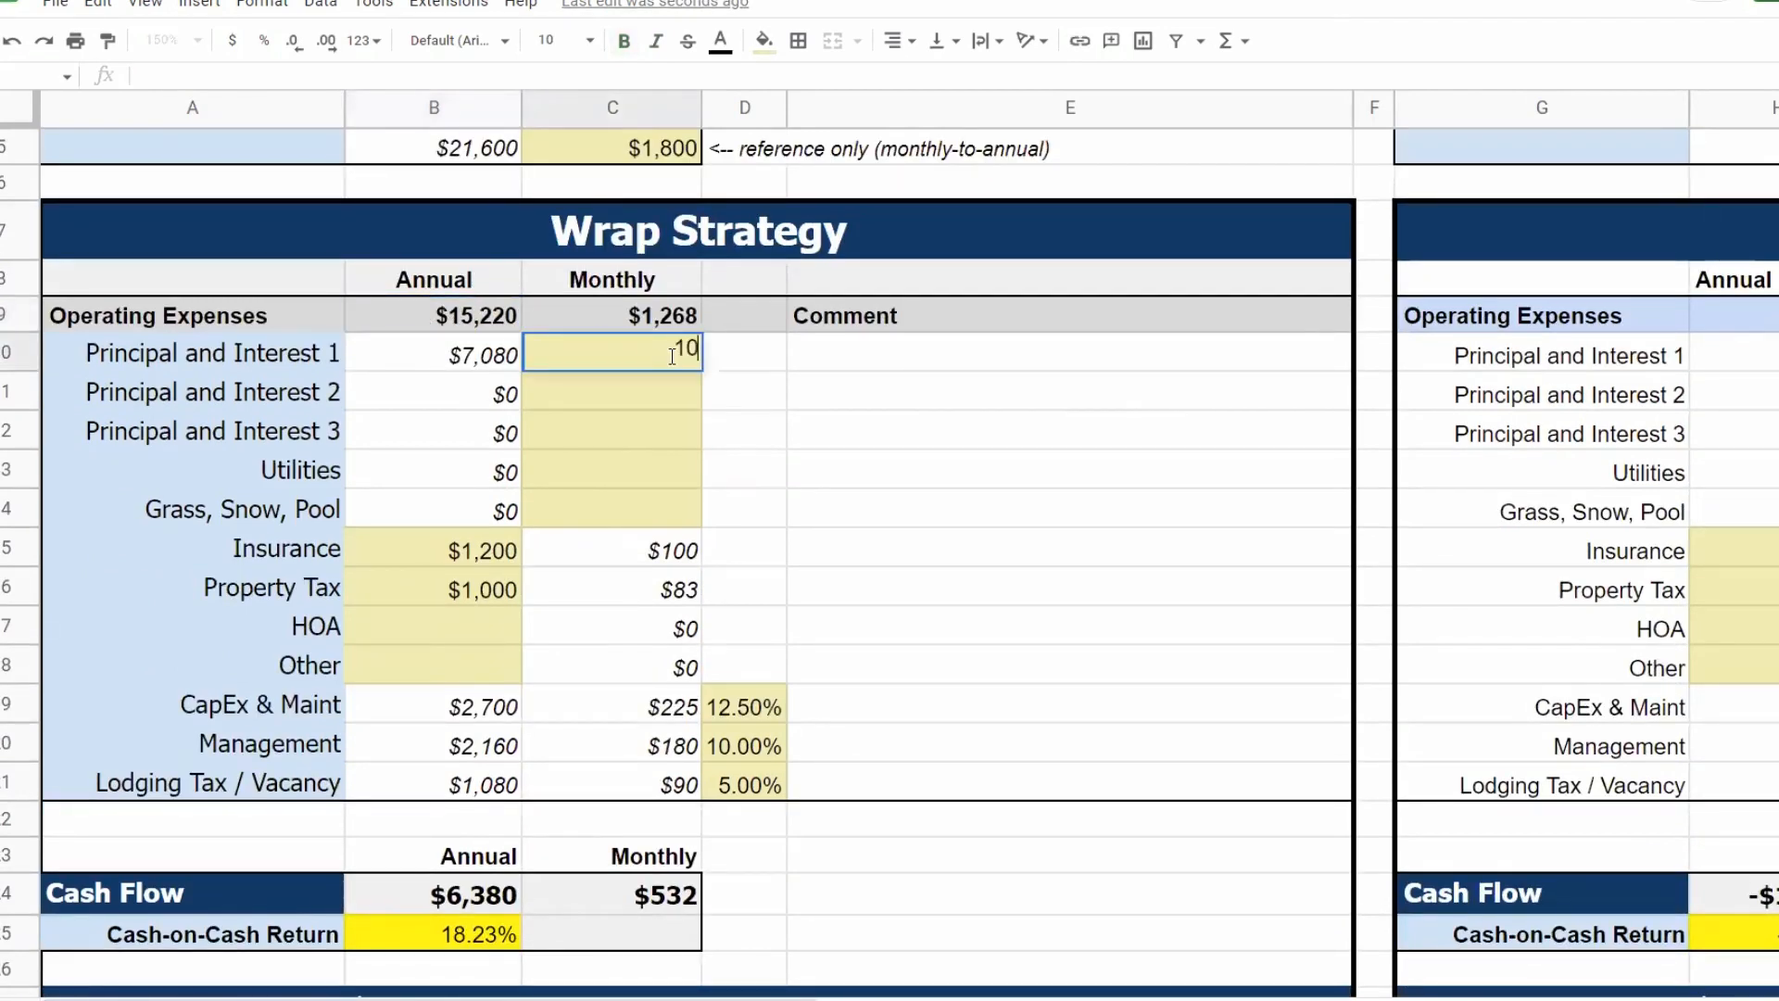
type("0")
key("Return")
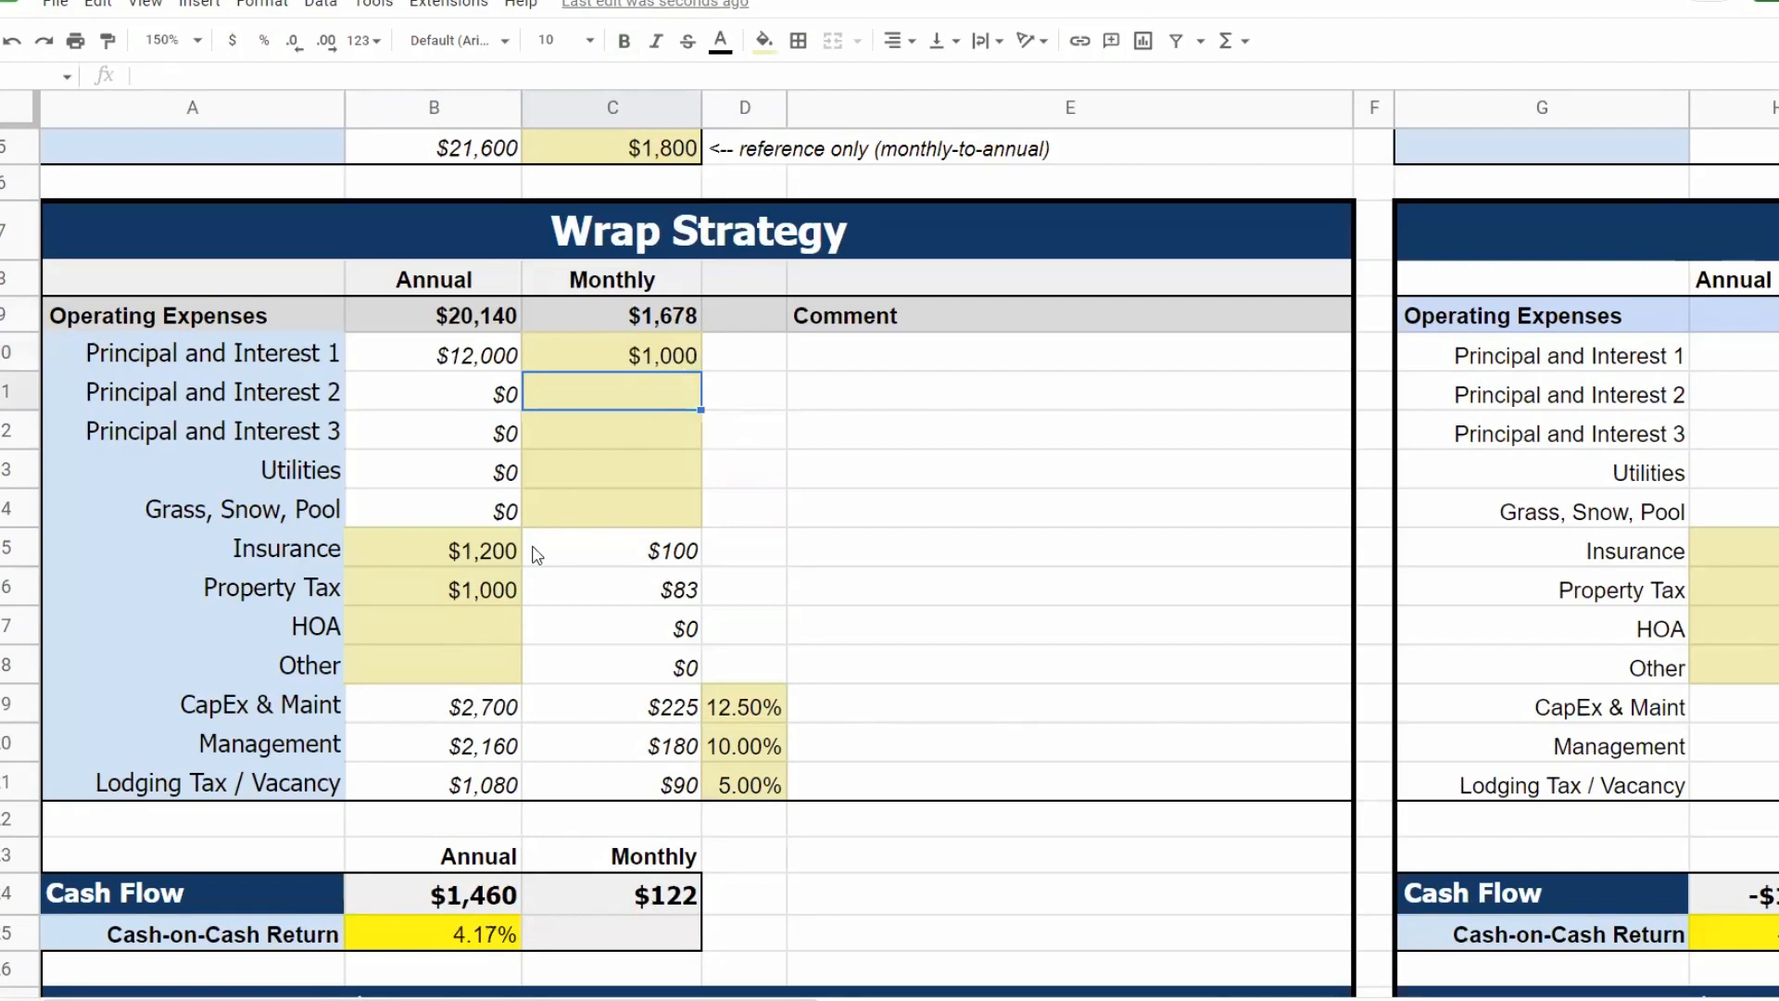
- Clear the Wrap Strategy's annual Insurance and Property Tax amounts and add the comment PITI to Principal and Interest 1
left_click(508, 562)
left_click_drag(507, 561, 504, 591)
key("Delete")
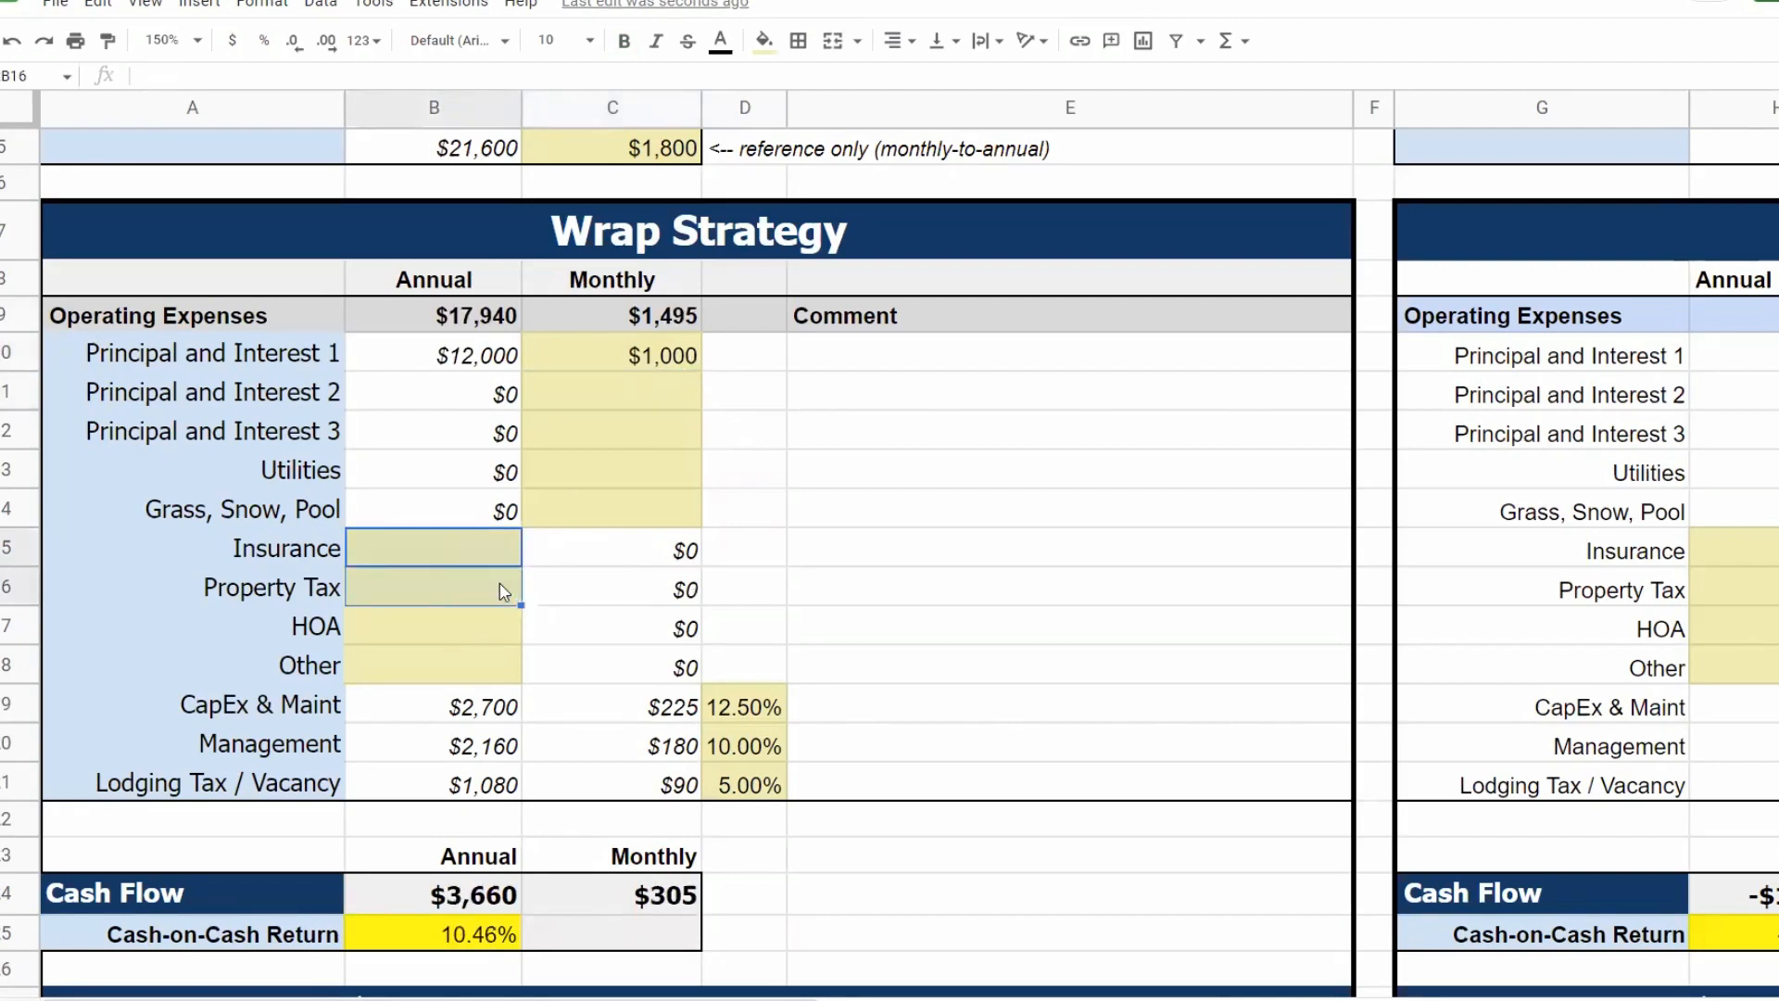
left_click(959, 370)
type("PITI")
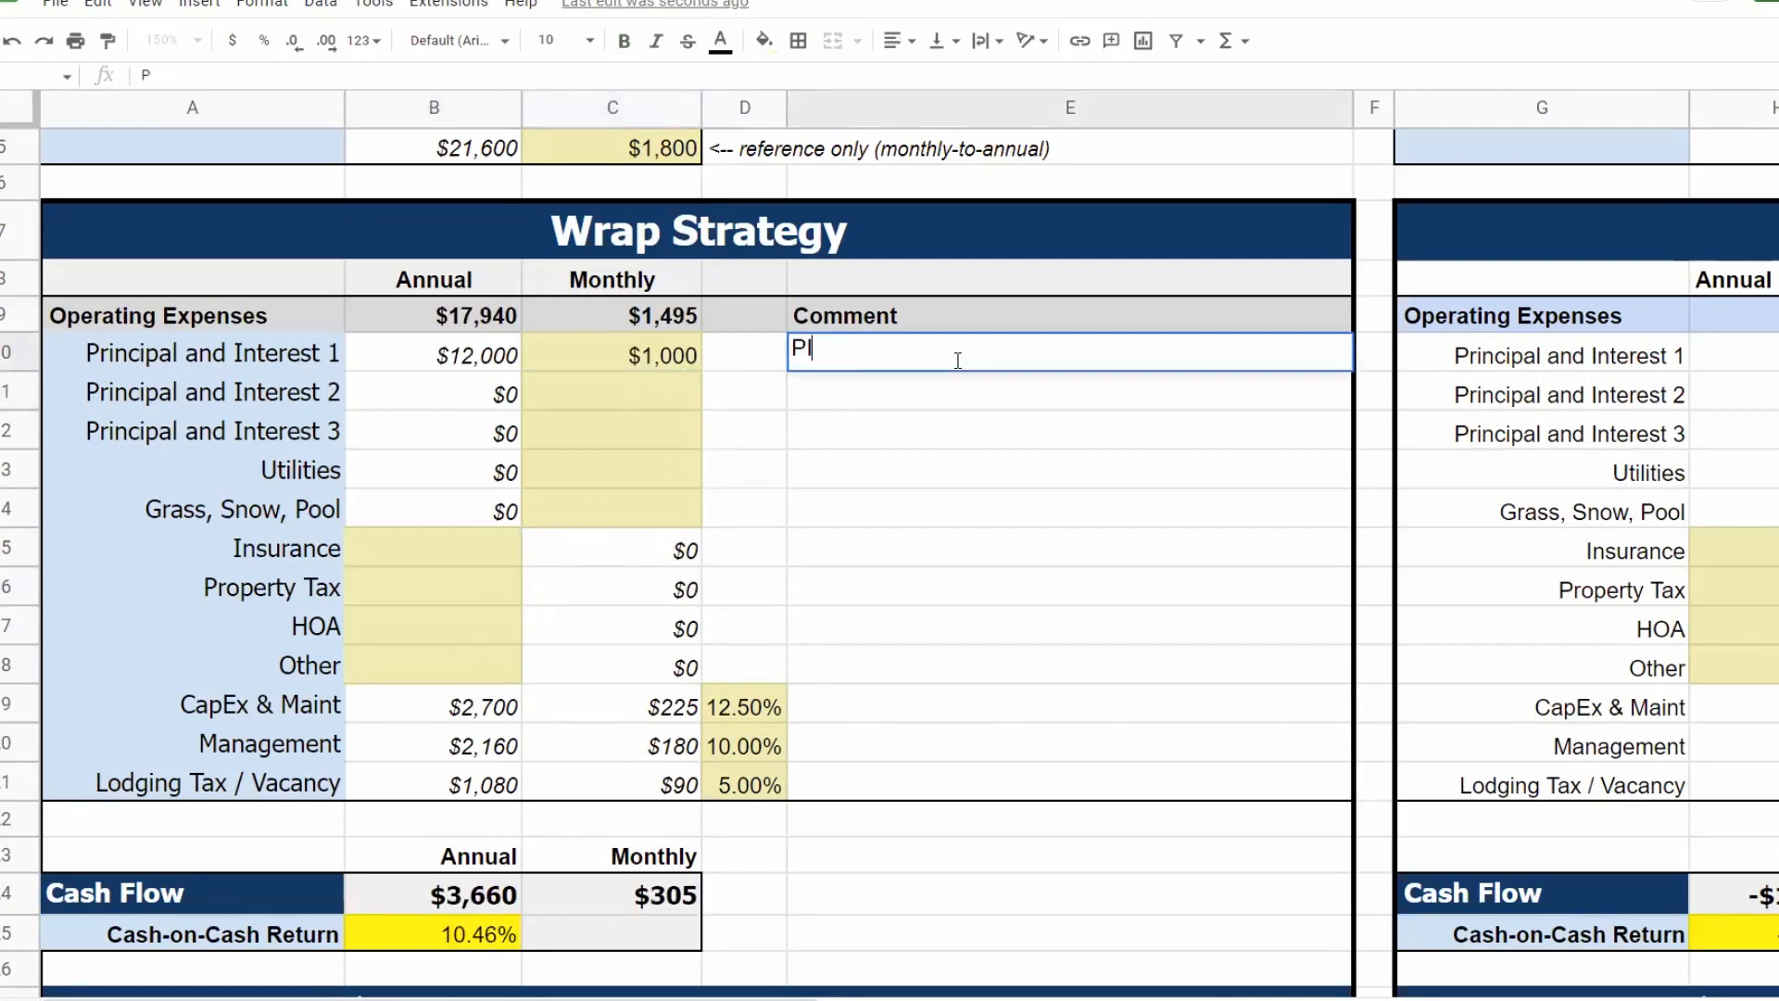
left_click(760, 406)
left_click(209, 370)
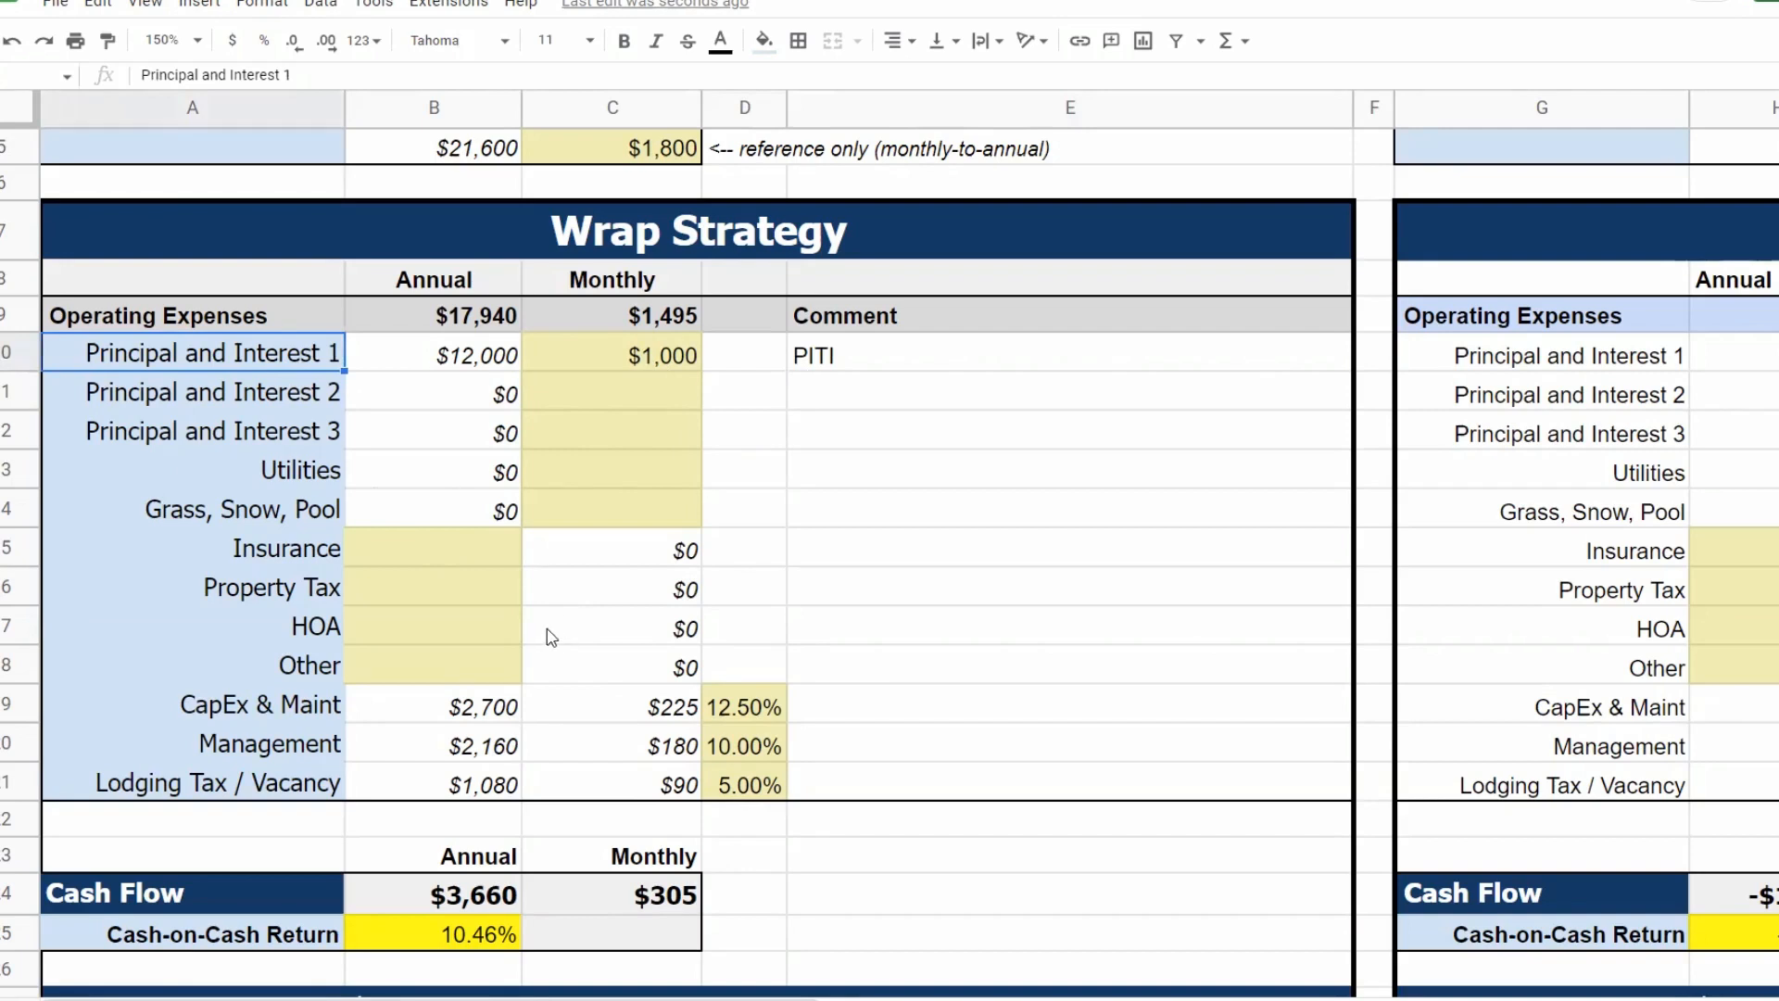
- Enter 150 as the annual HOA expense in the Wrap Strategy
scroll(551, 636, "down", 1)
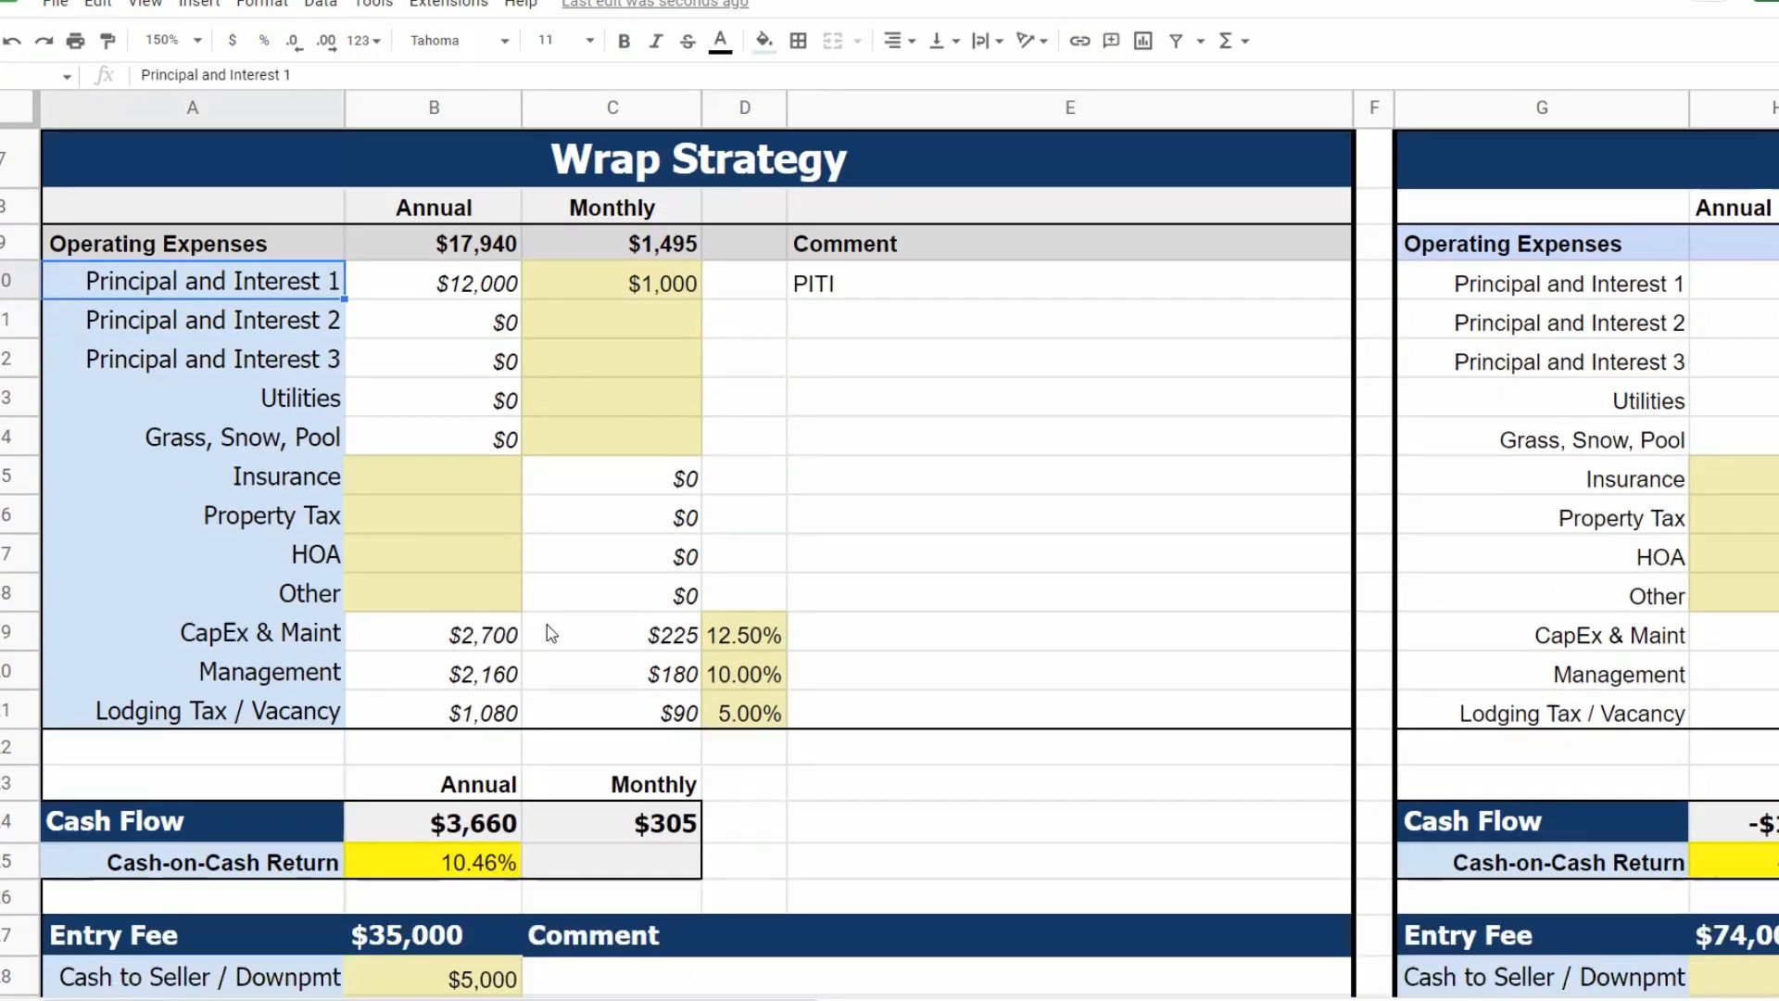
left_click(471, 556)
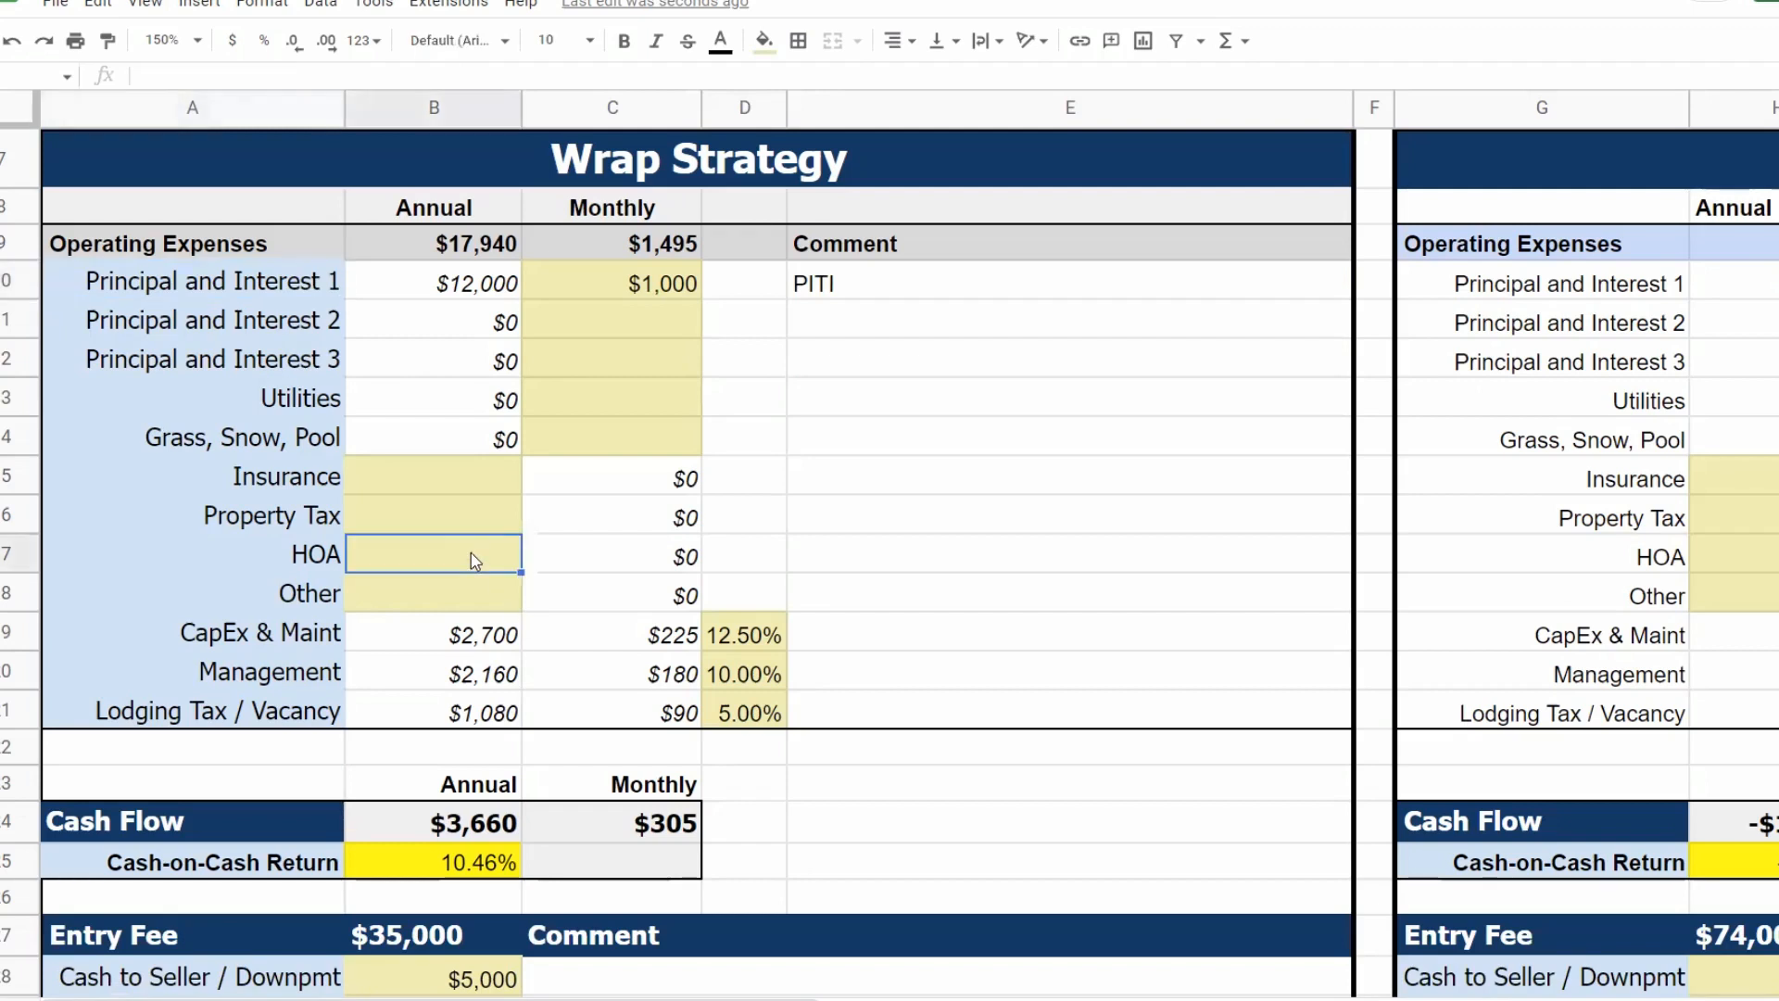
type("150")
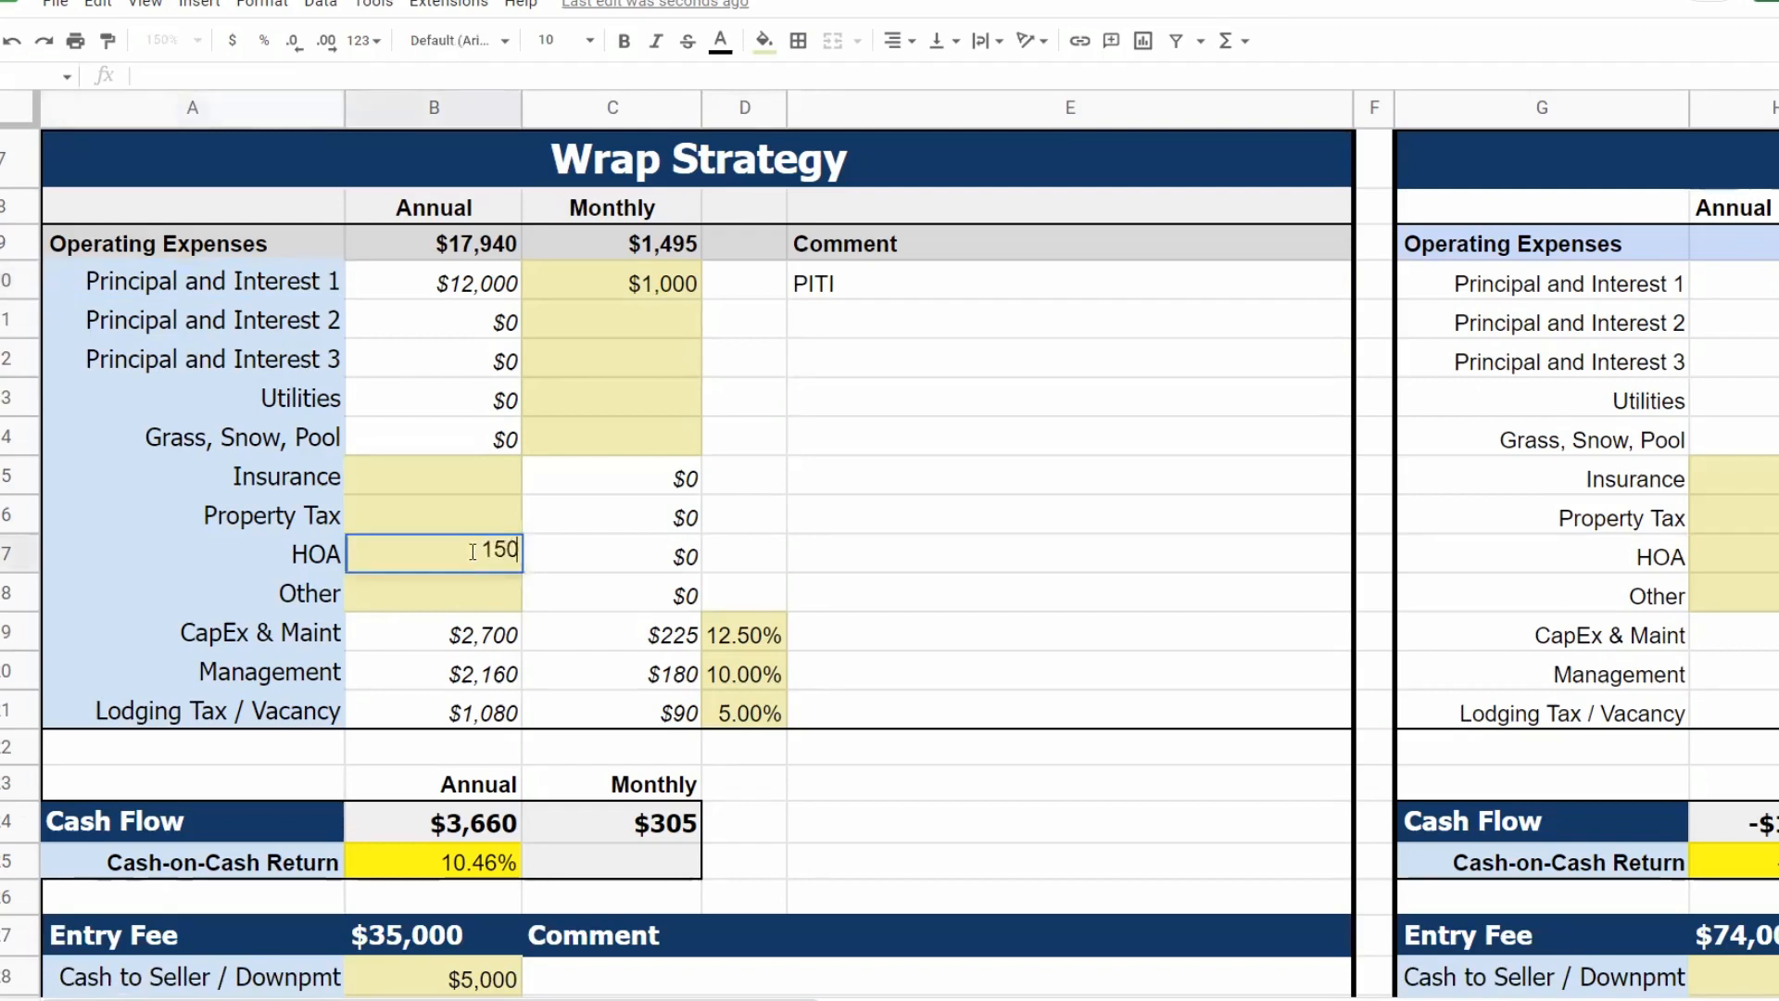
key("Return")
- Set the Wrap Strategy's CapEx & Maint rate to 15% and check the resulting monthly cash flow
scroll(582, 567, "down", 1)
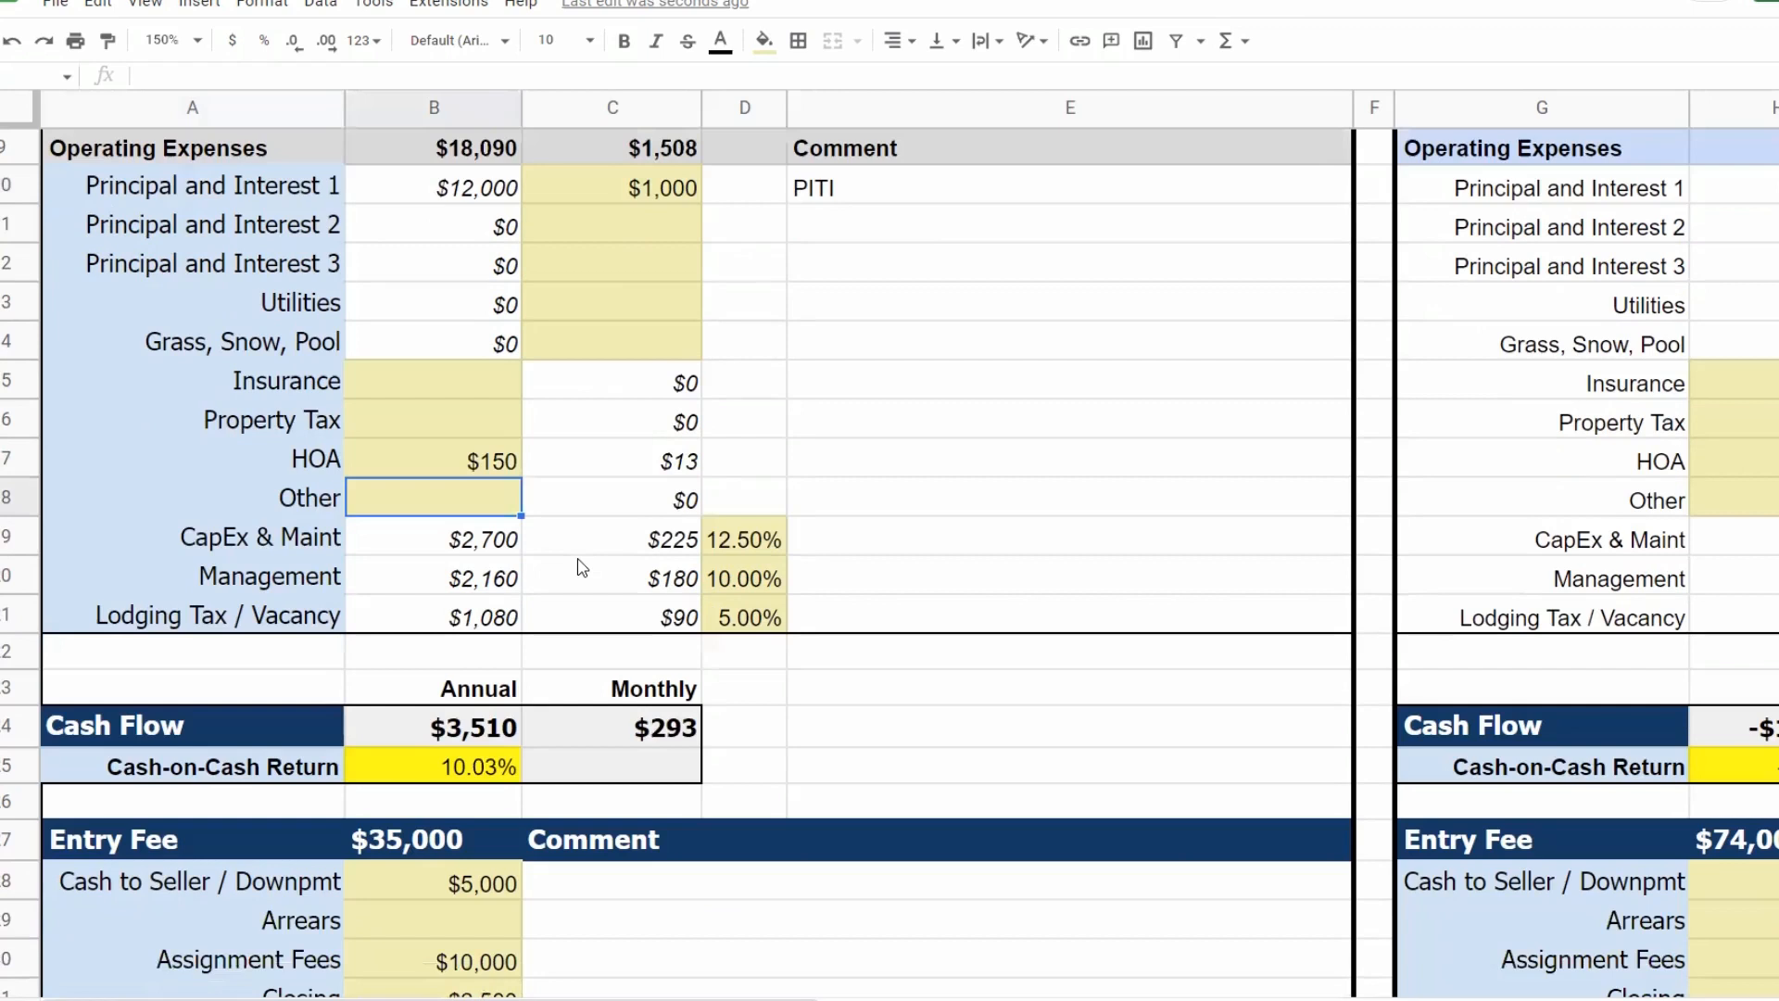
left_click(699, 554)
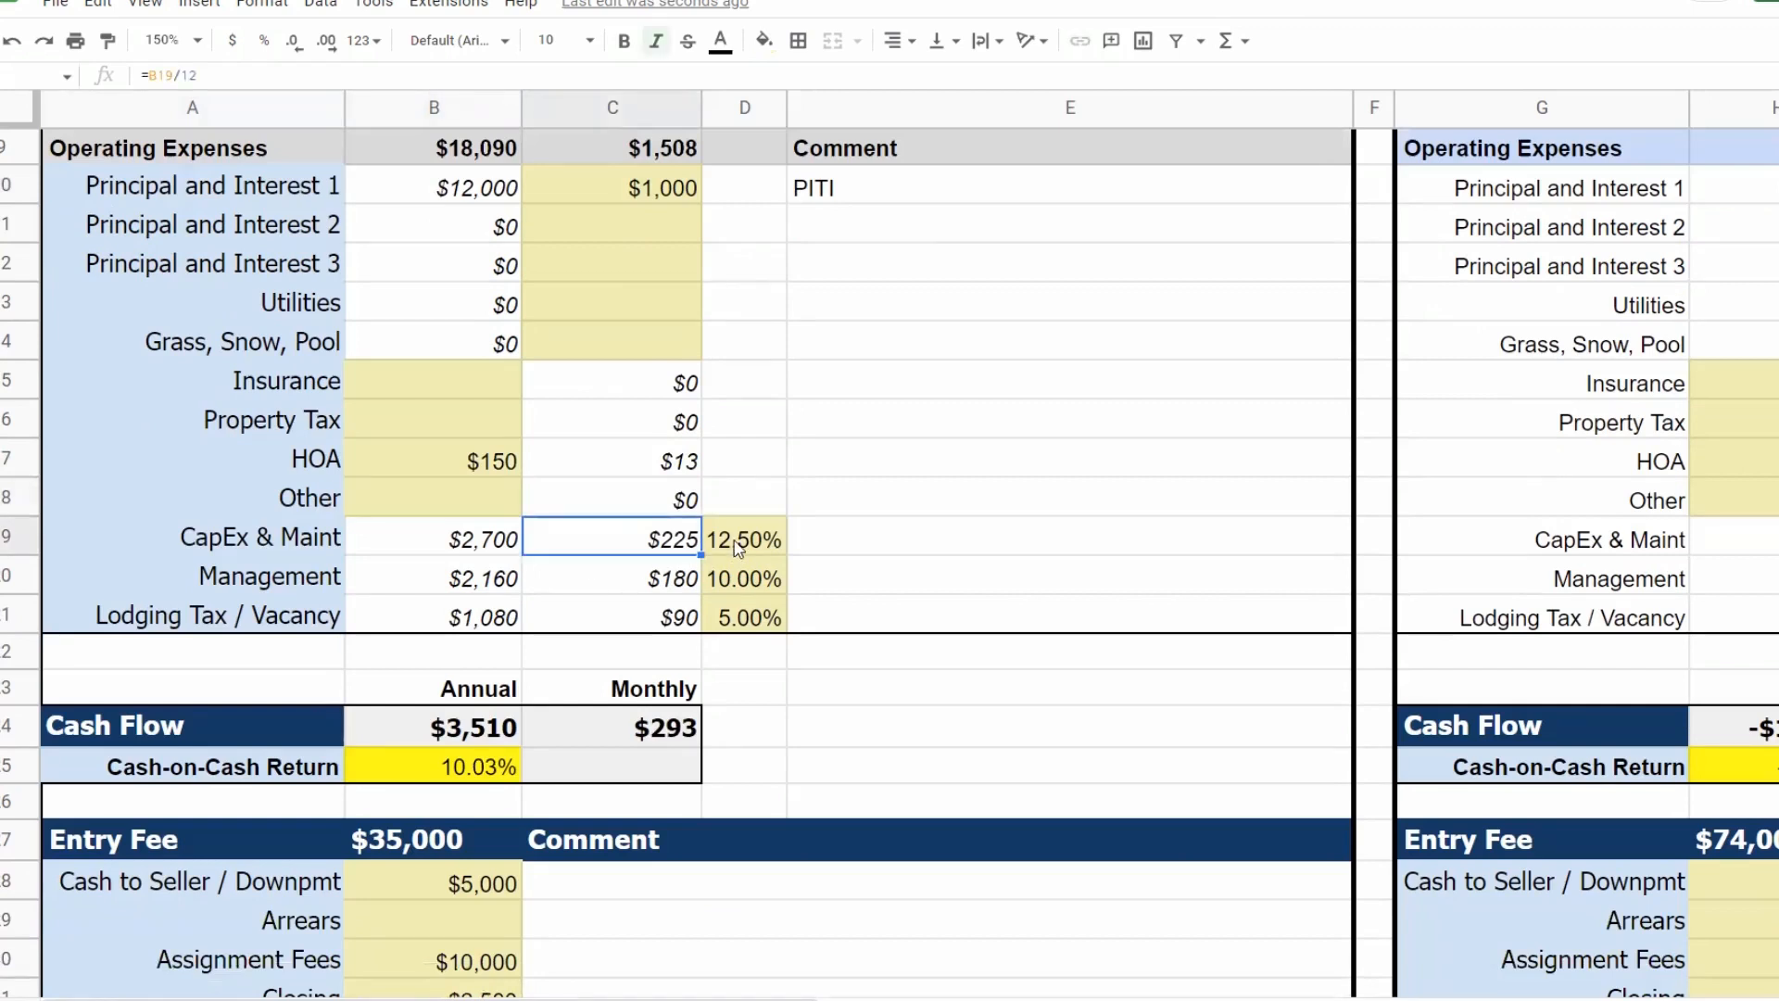
left_click(738, 547)
type("15")
key("Return")
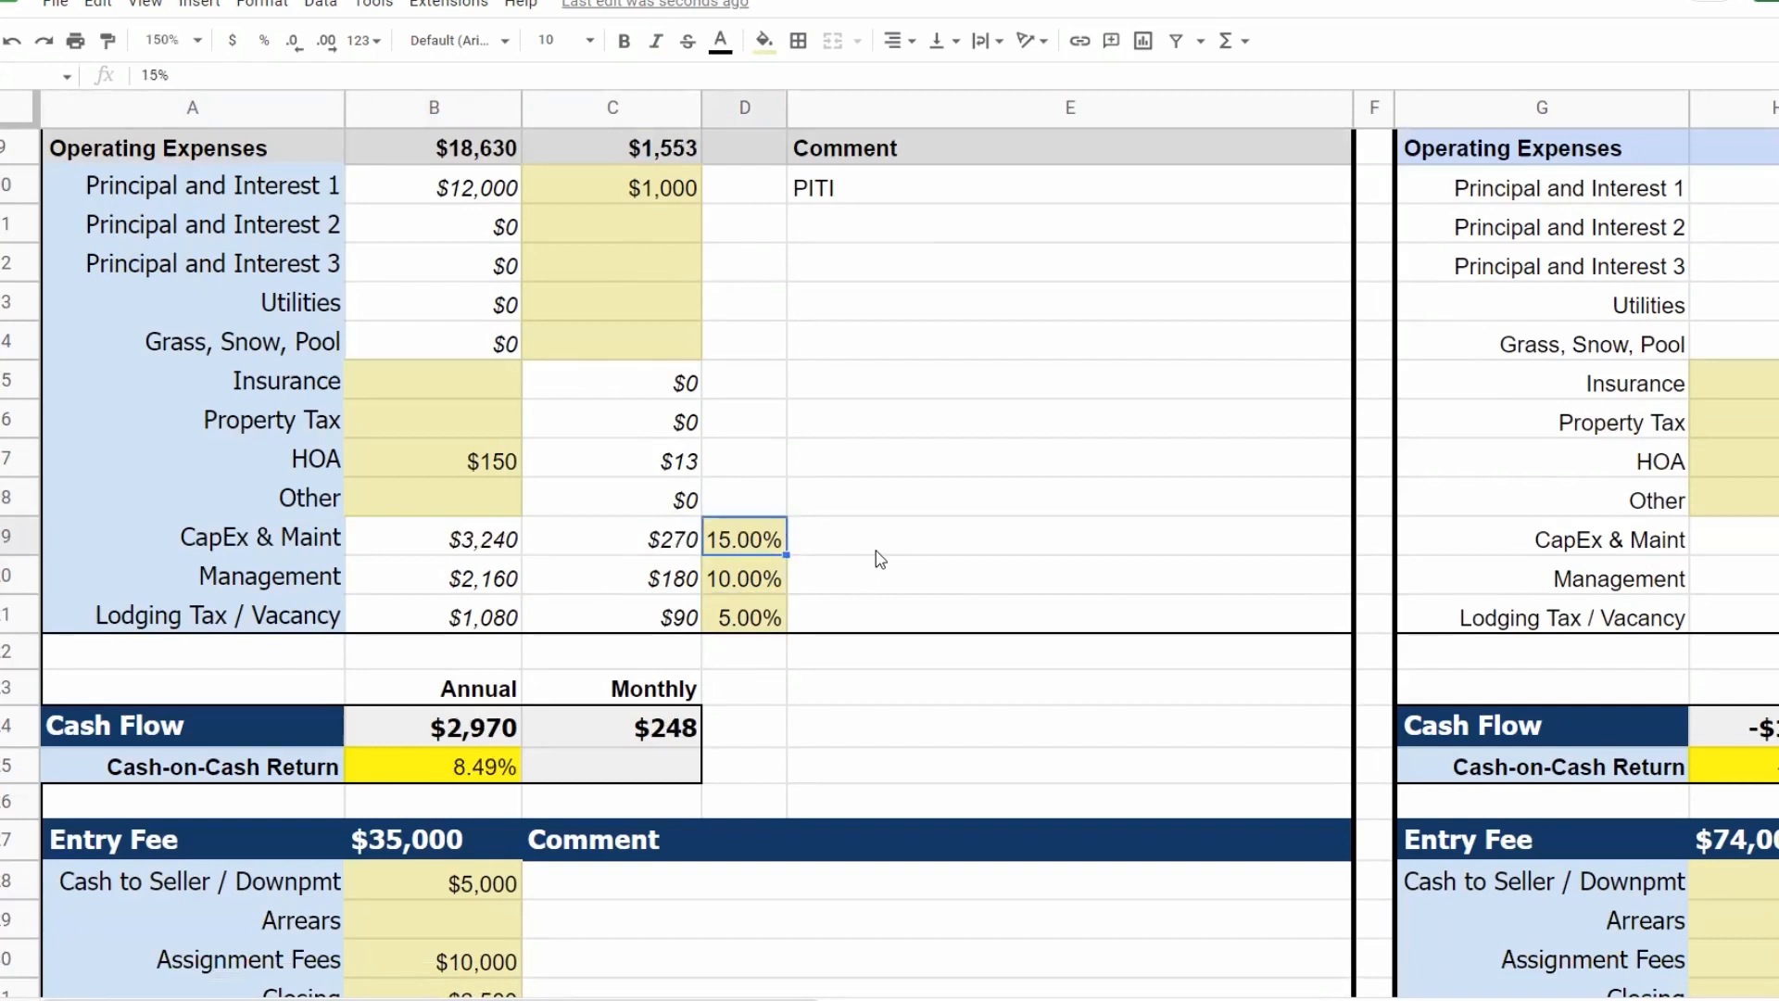
key("Down")
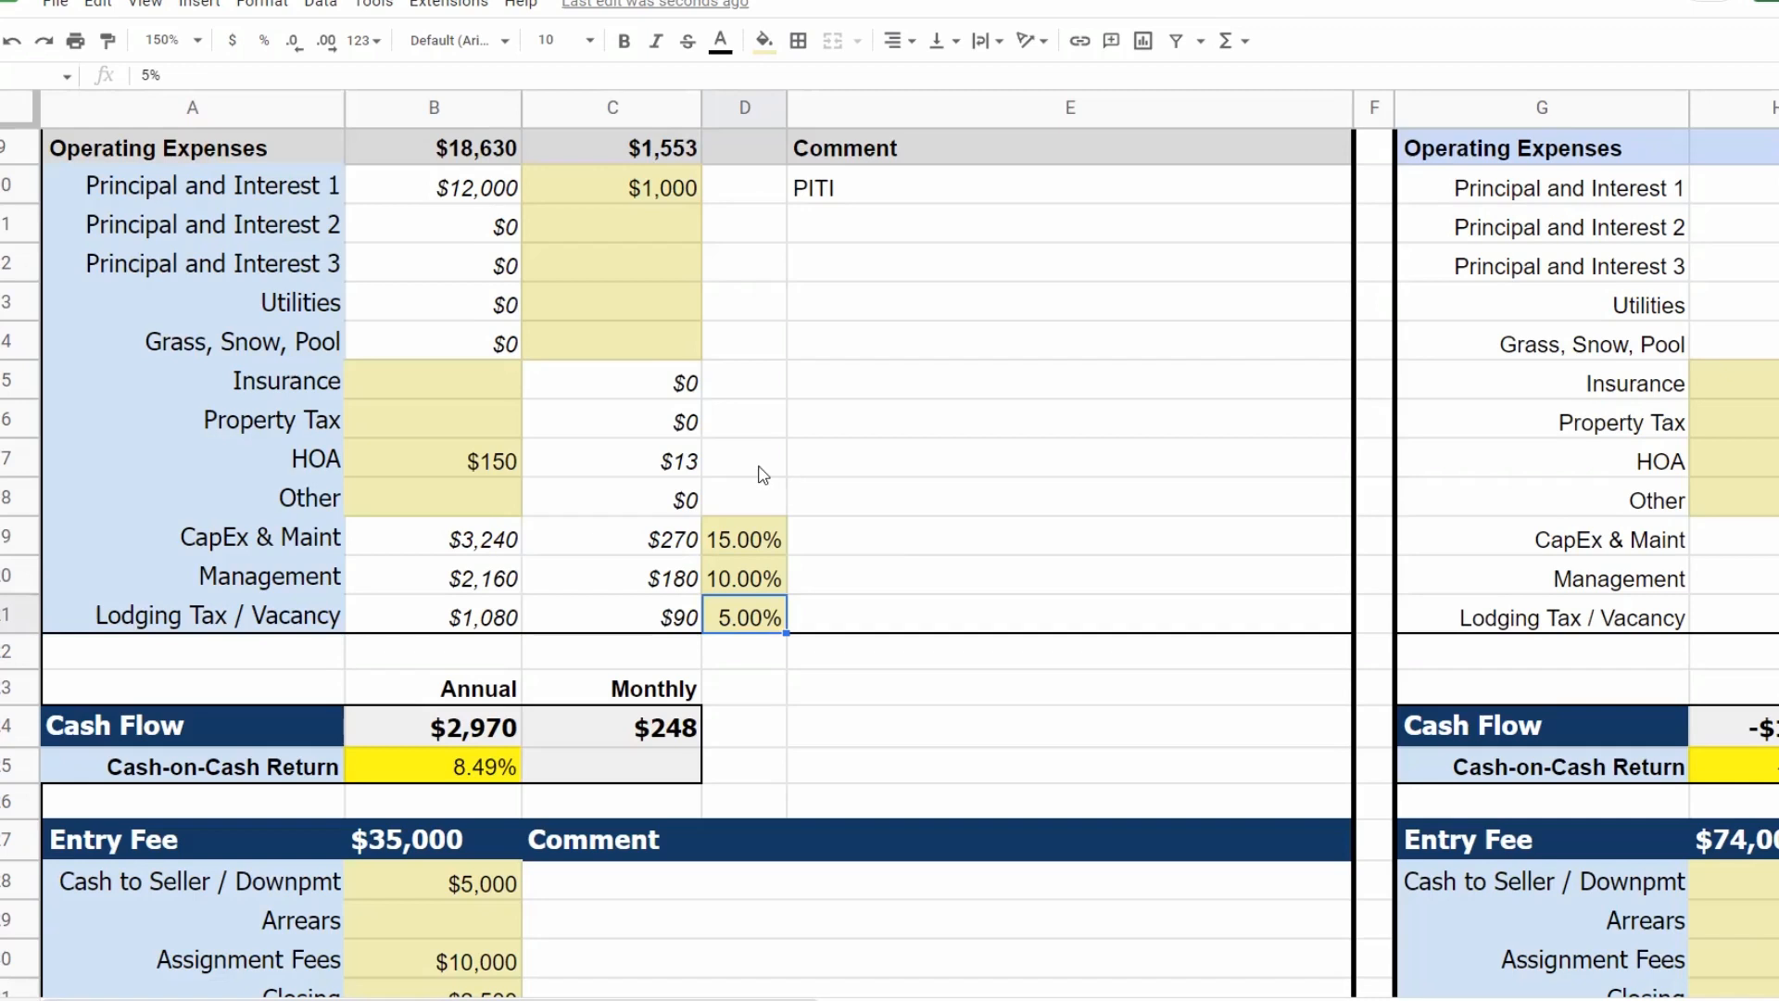
scroll(681, 630, "up", 2)
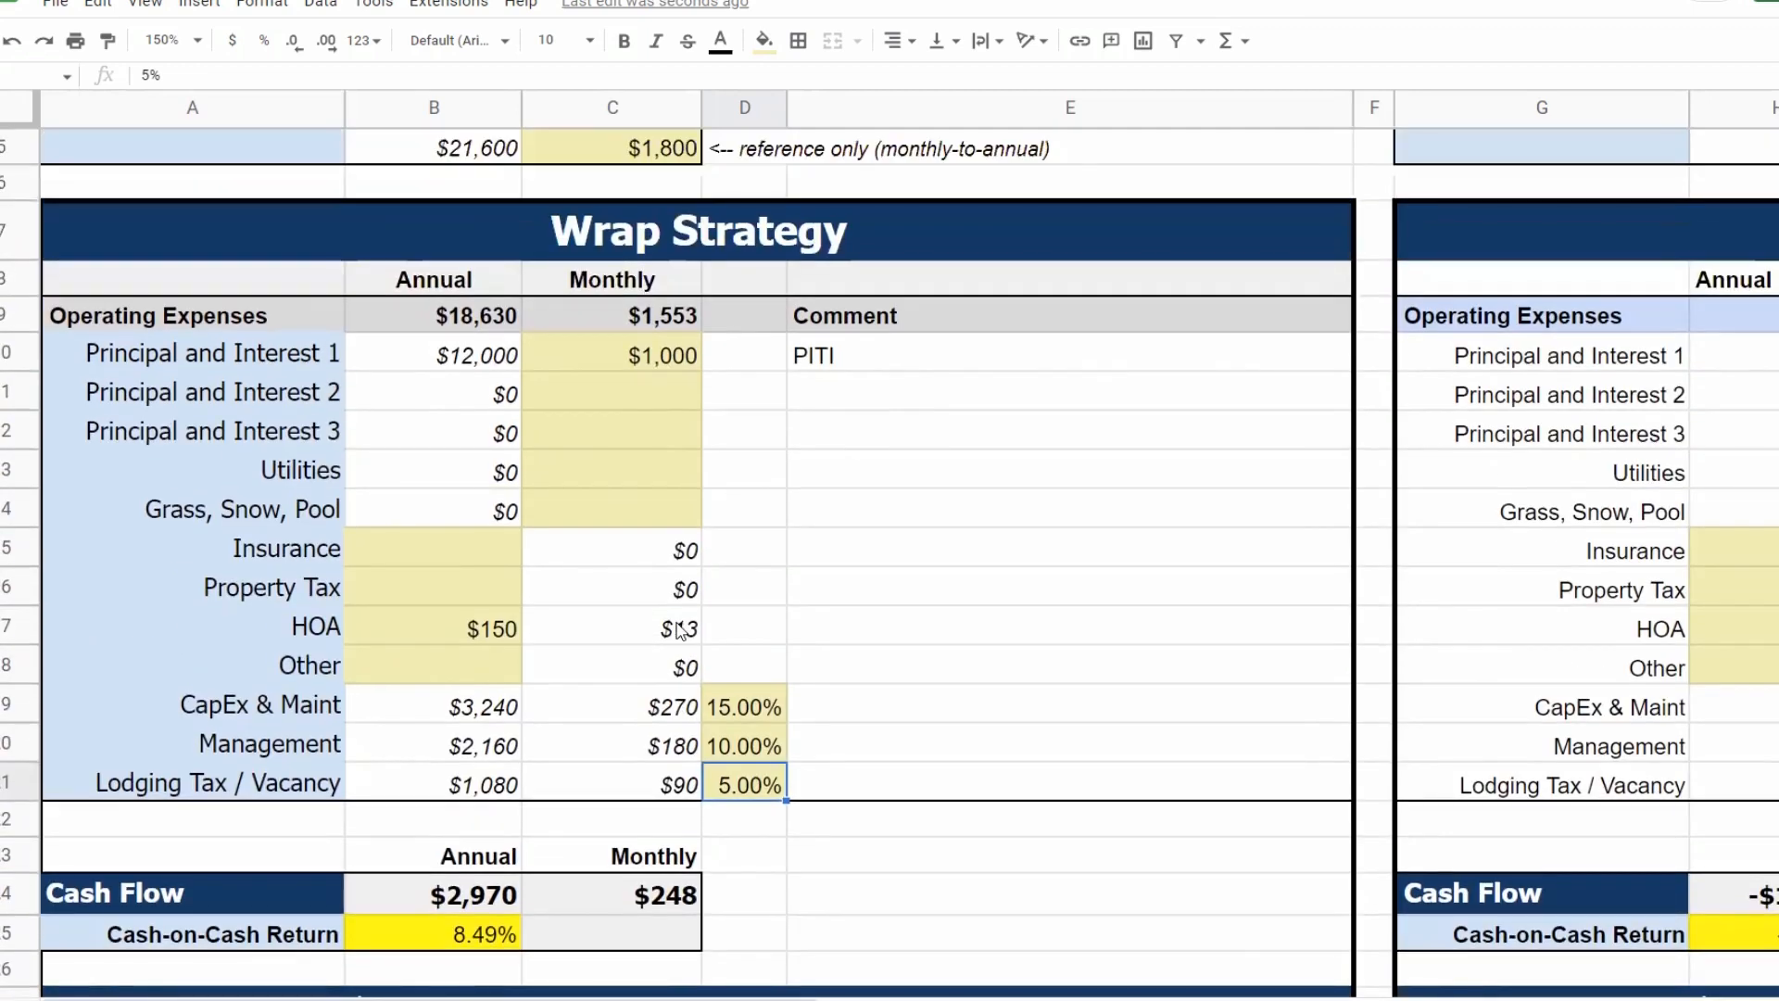
scroll(681, 630, "down", 2)
left_click(639, 737)
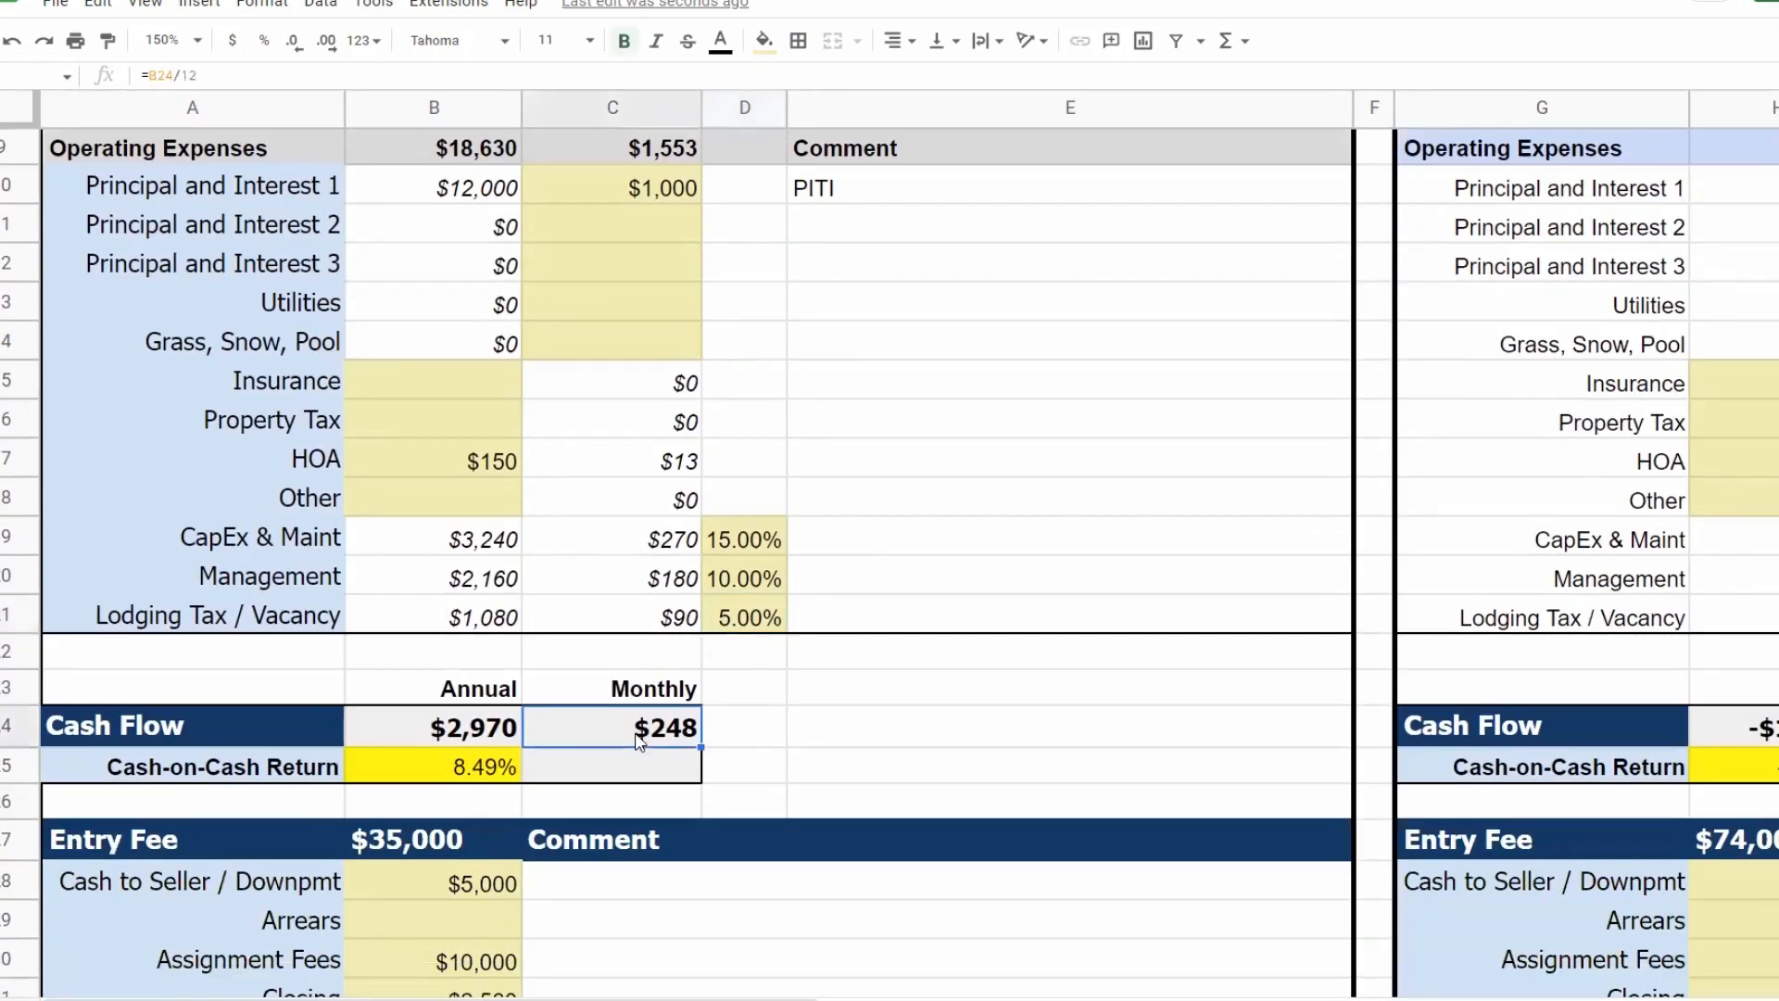
- Clear all the Wrap Strategy's entry fee amounts, from Cash to Seller / Downpmt through Marketing
scroll(639, 741, "down", 2)
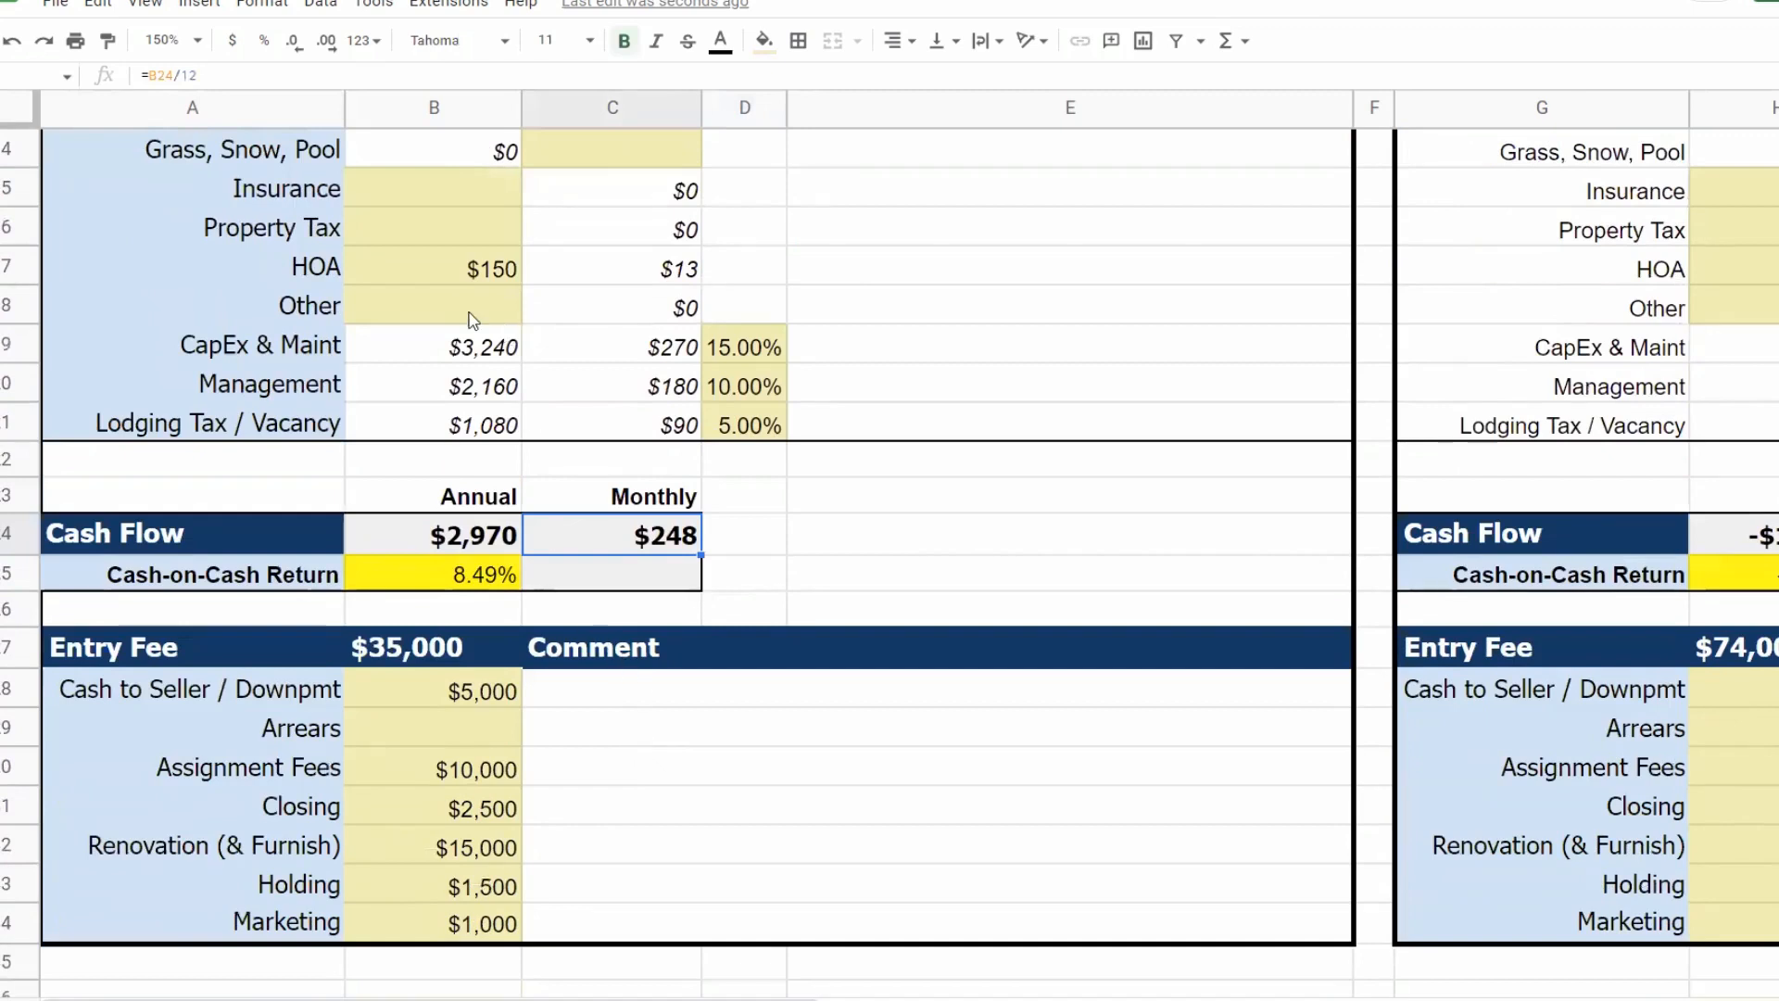
left_click(471, 280)
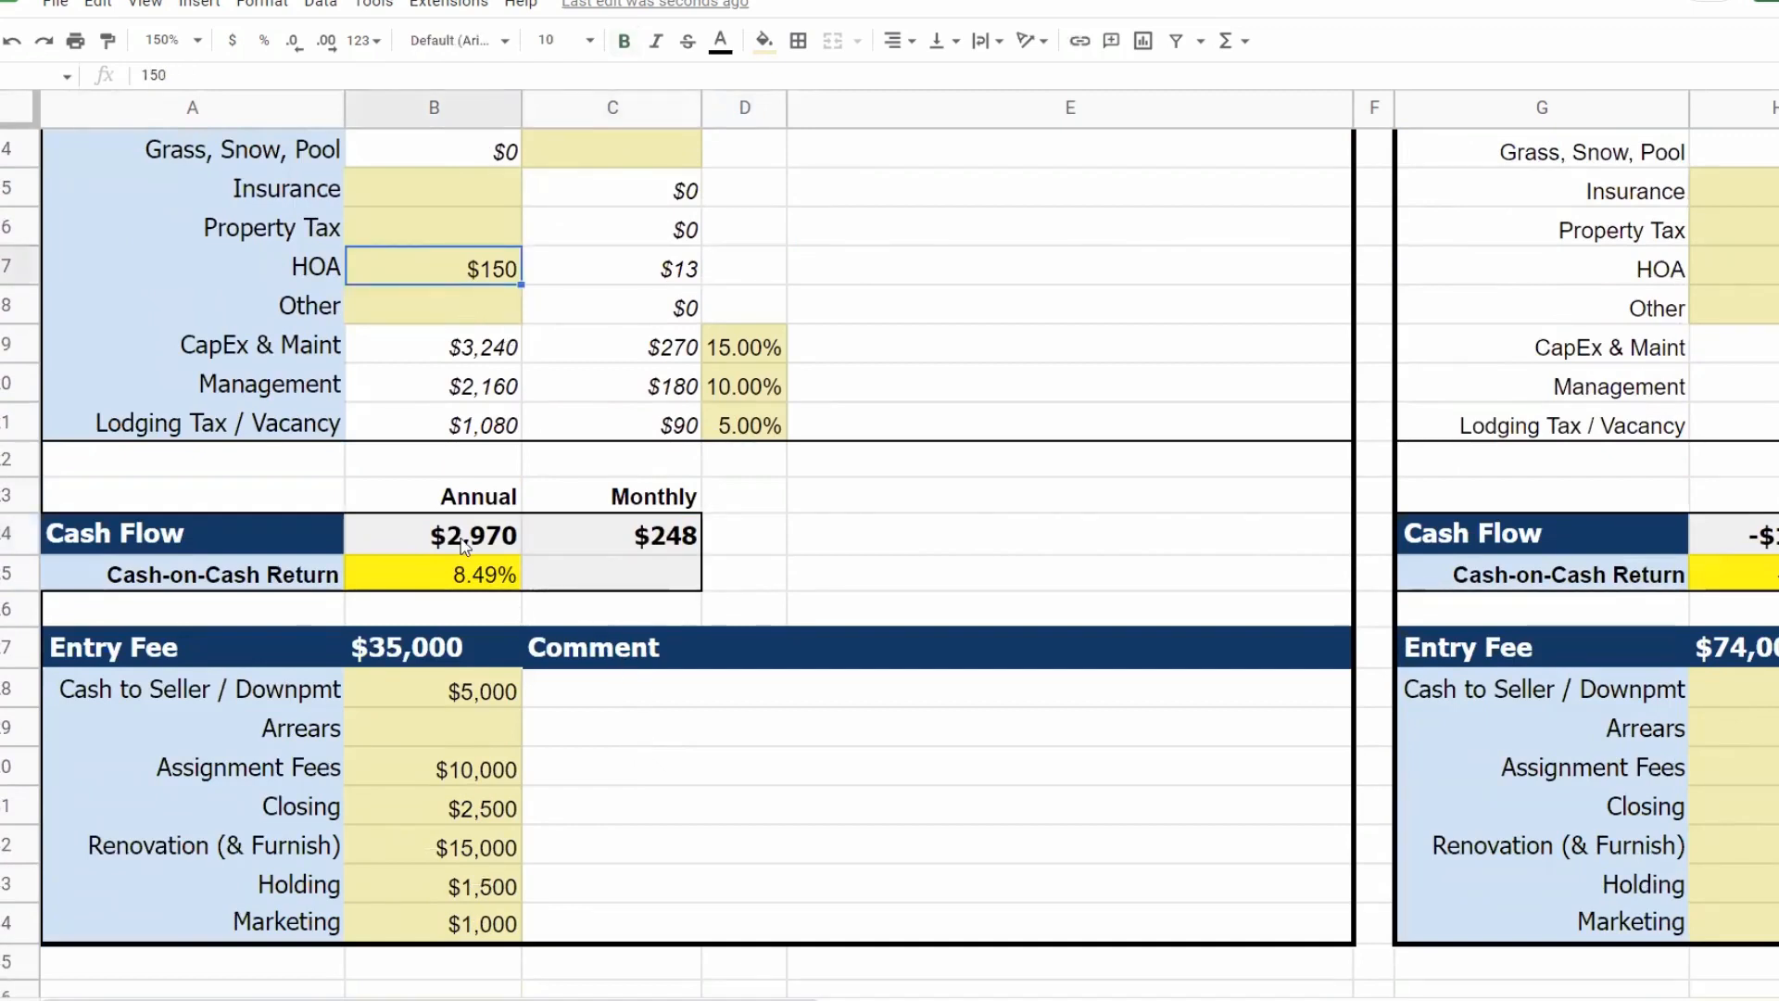
left_click(434, 692)
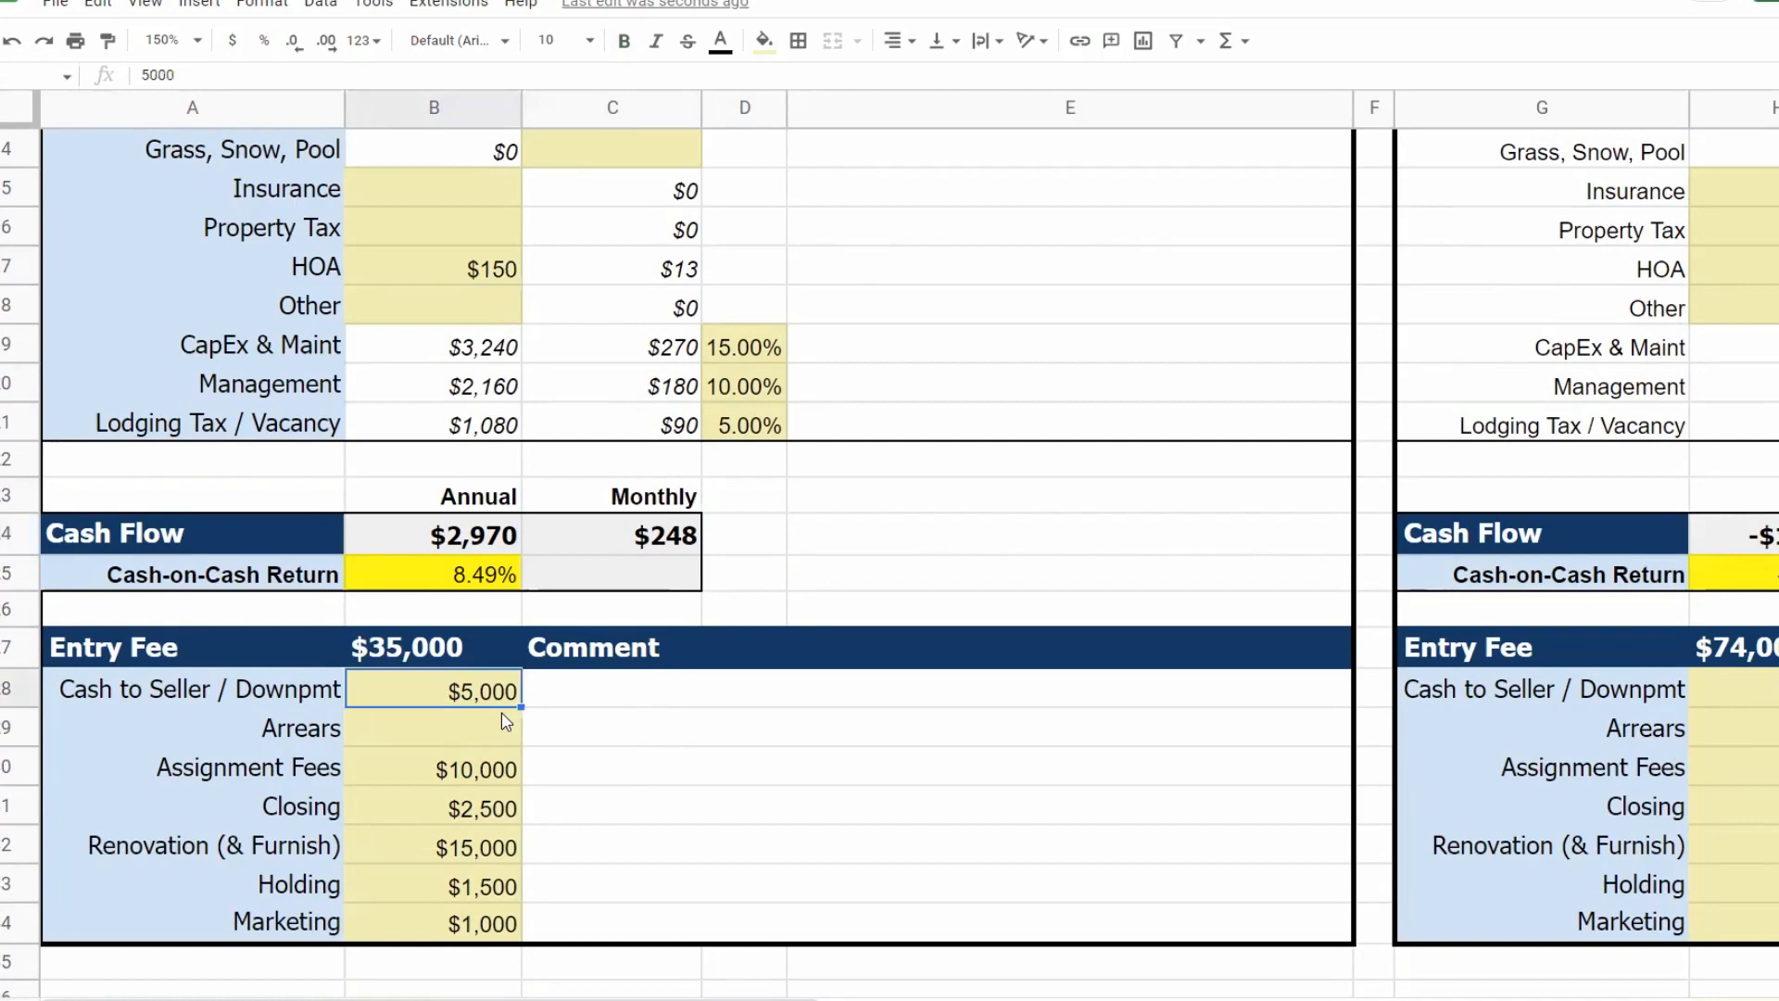
key("Delete")
key("Down")
key("Down")
key("Delete")
key("Down")
key("Down")
key("Delete")
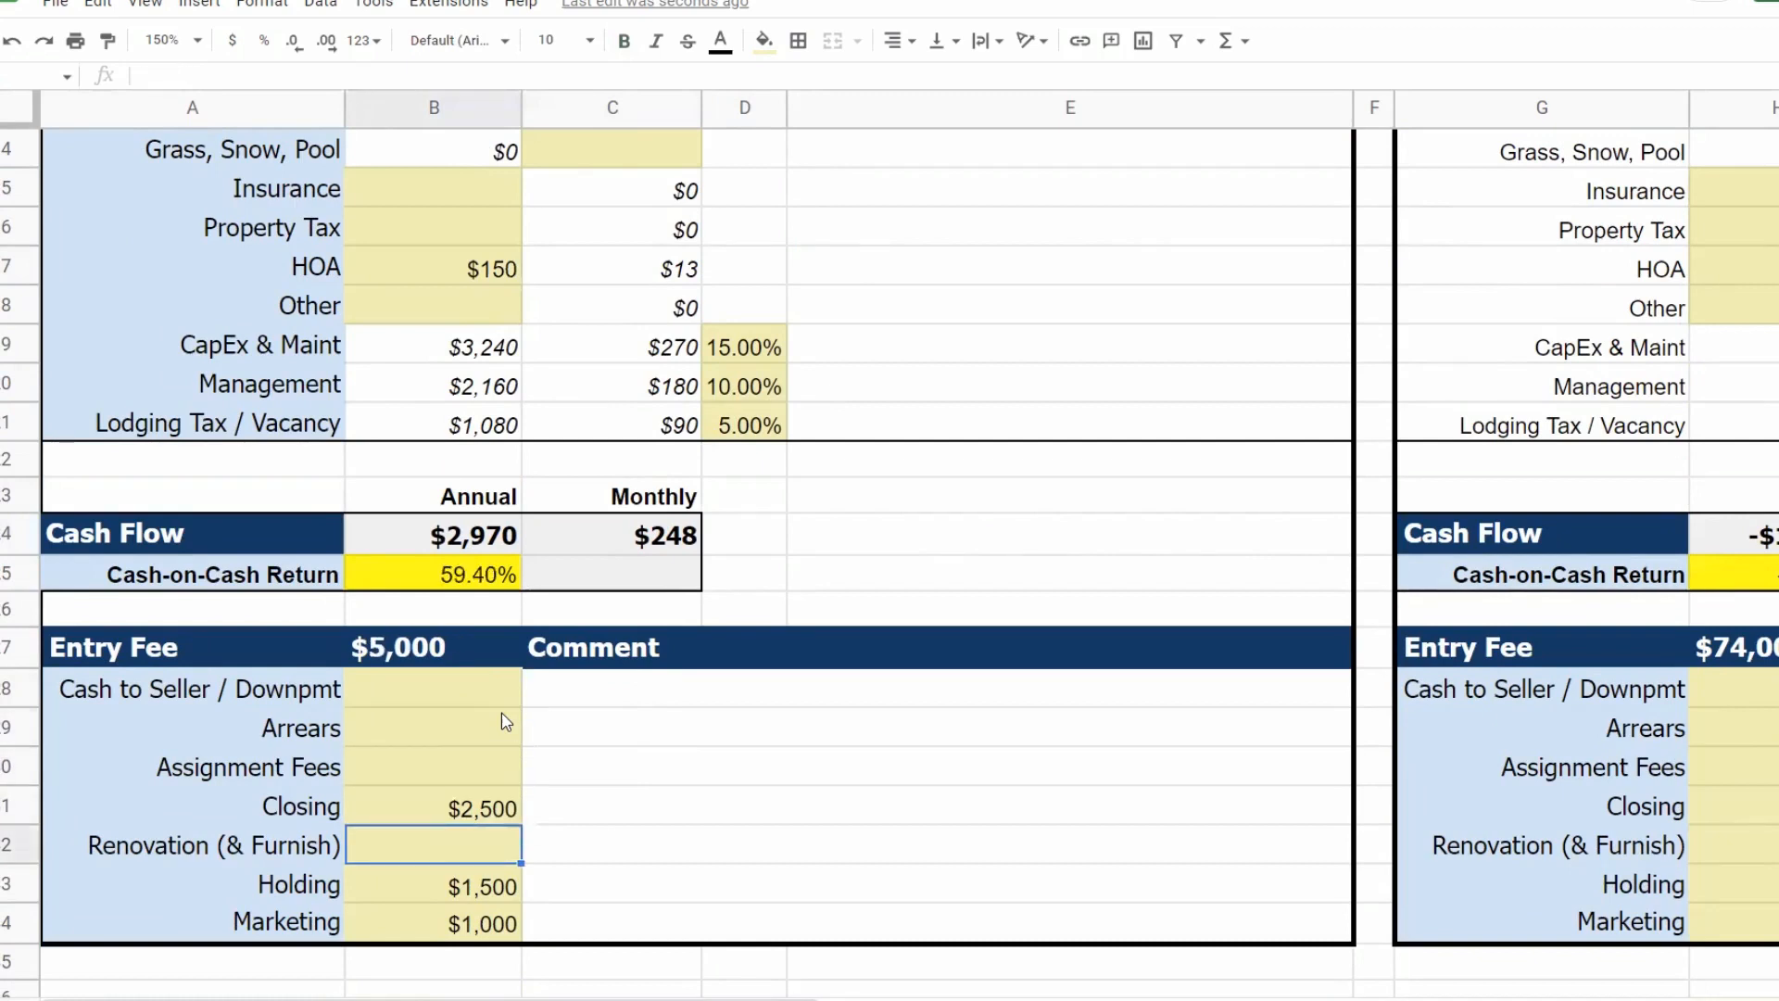
key("Down")
key("Delete")
key("Down")
key("Delete")
key("Up")
key("Up")
key("Up")
key("Delete")
key("Up")
key("Up")
key("Up")
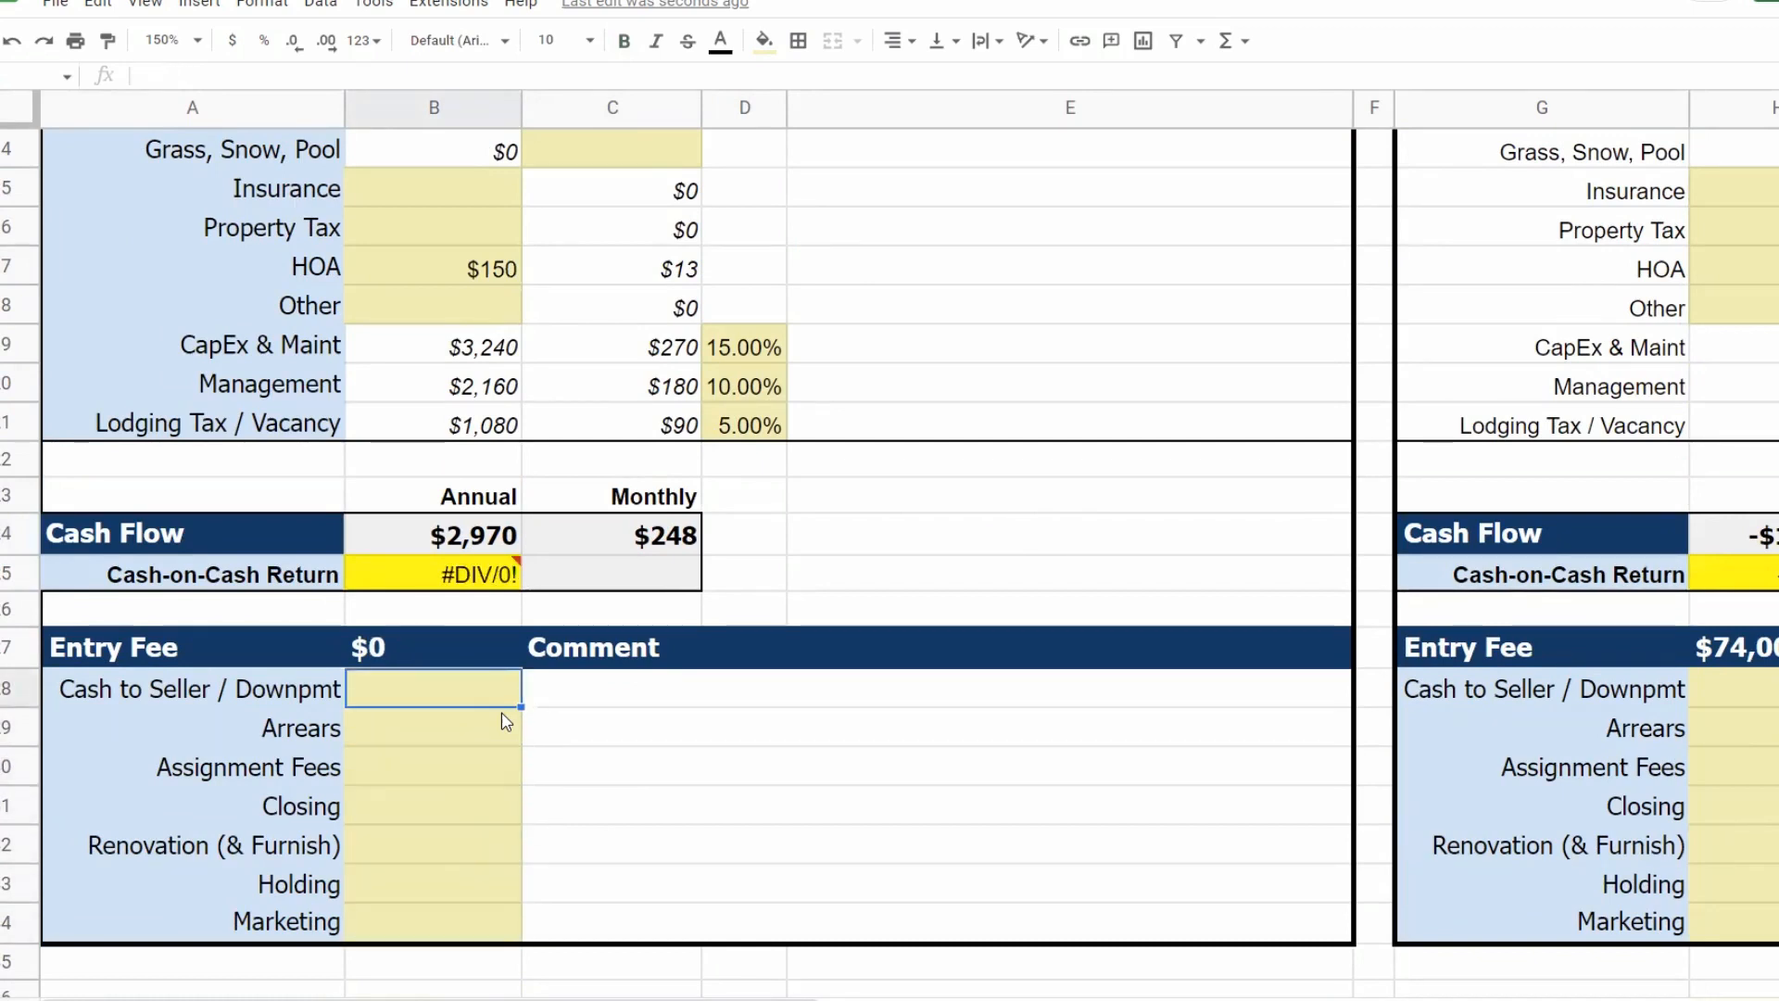
- Enter the Wrap Strategy's entry fees: 3000 cash to seller, 25000 arrears, 12000 assignment fees and 3500 closing
type("3000")
key("Return")
type("25000")
key("Return")
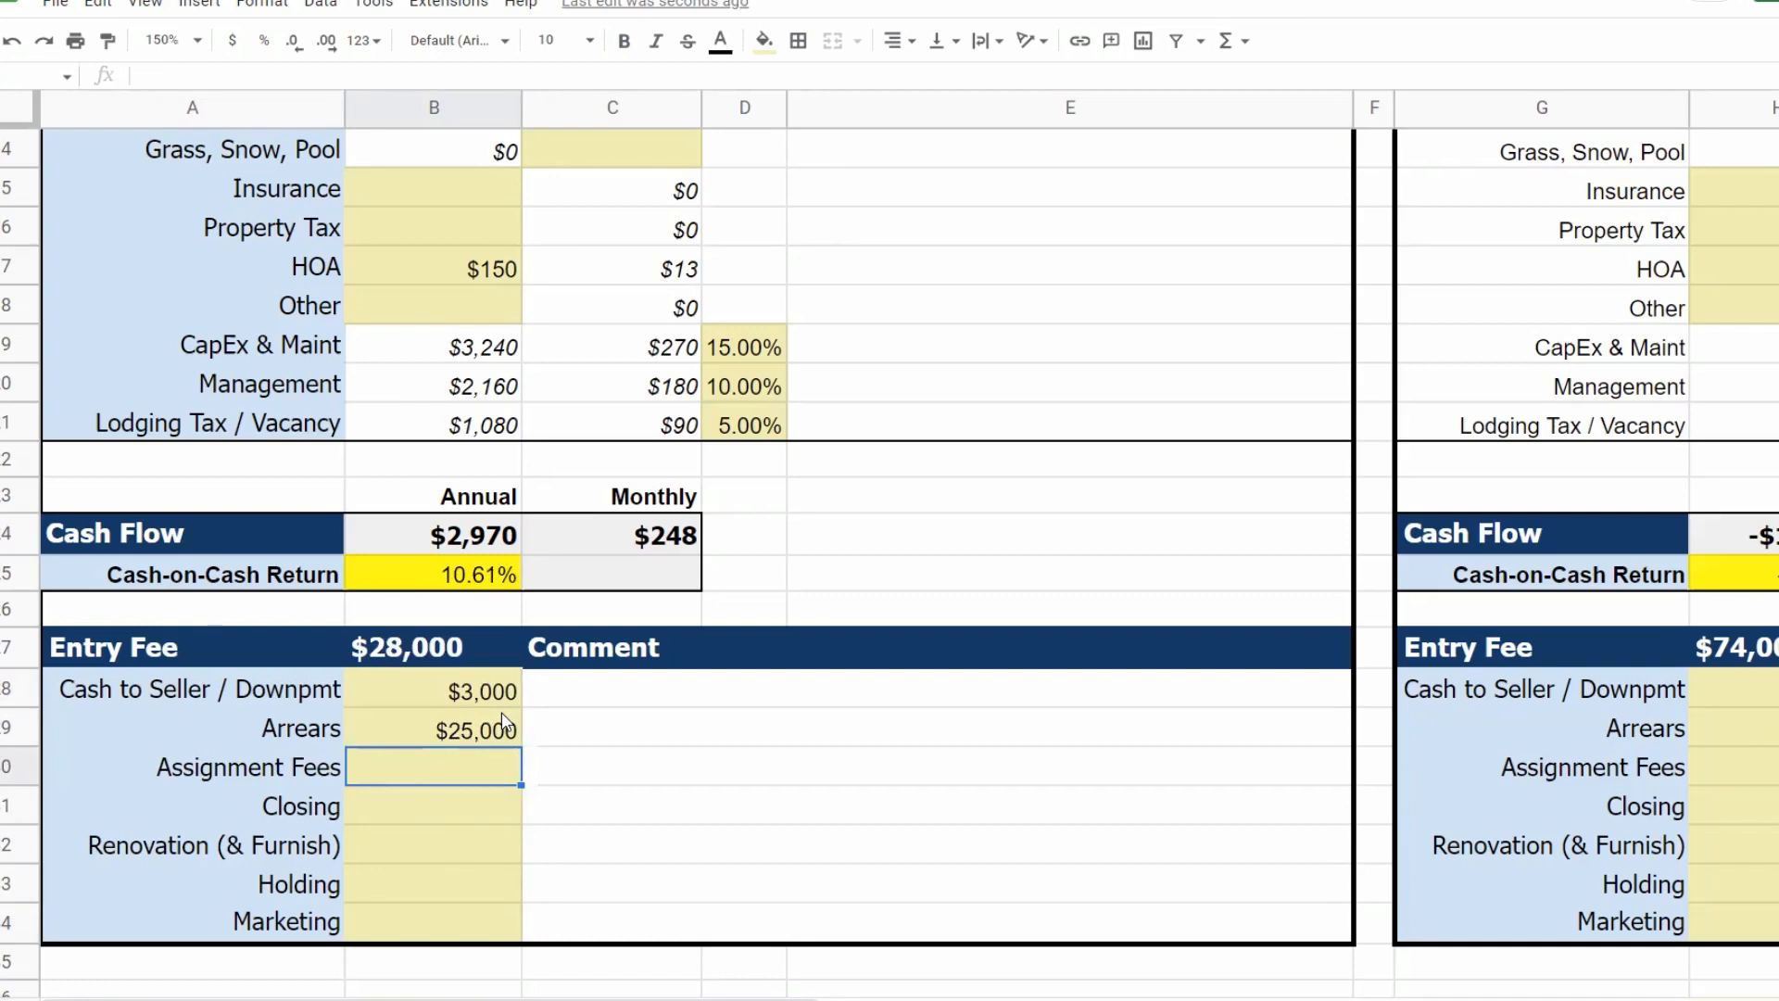
type("12000")
key("Return")
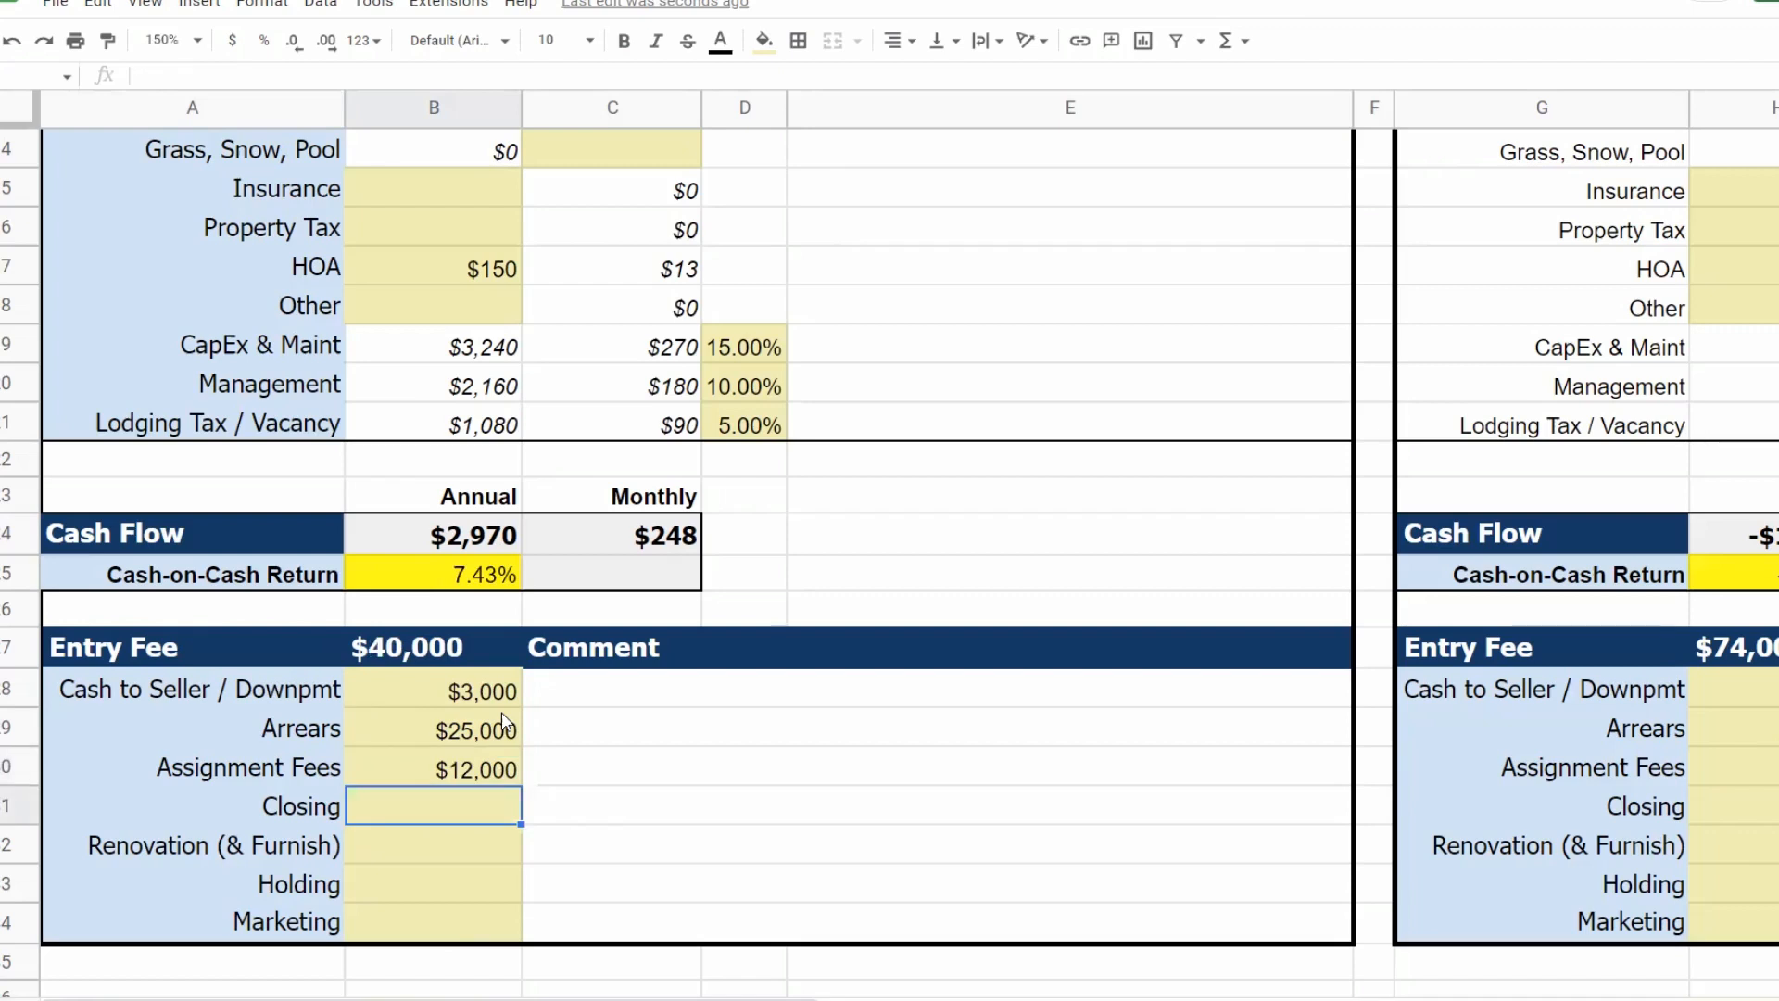
type("3500")
key("Return")
key("Up")
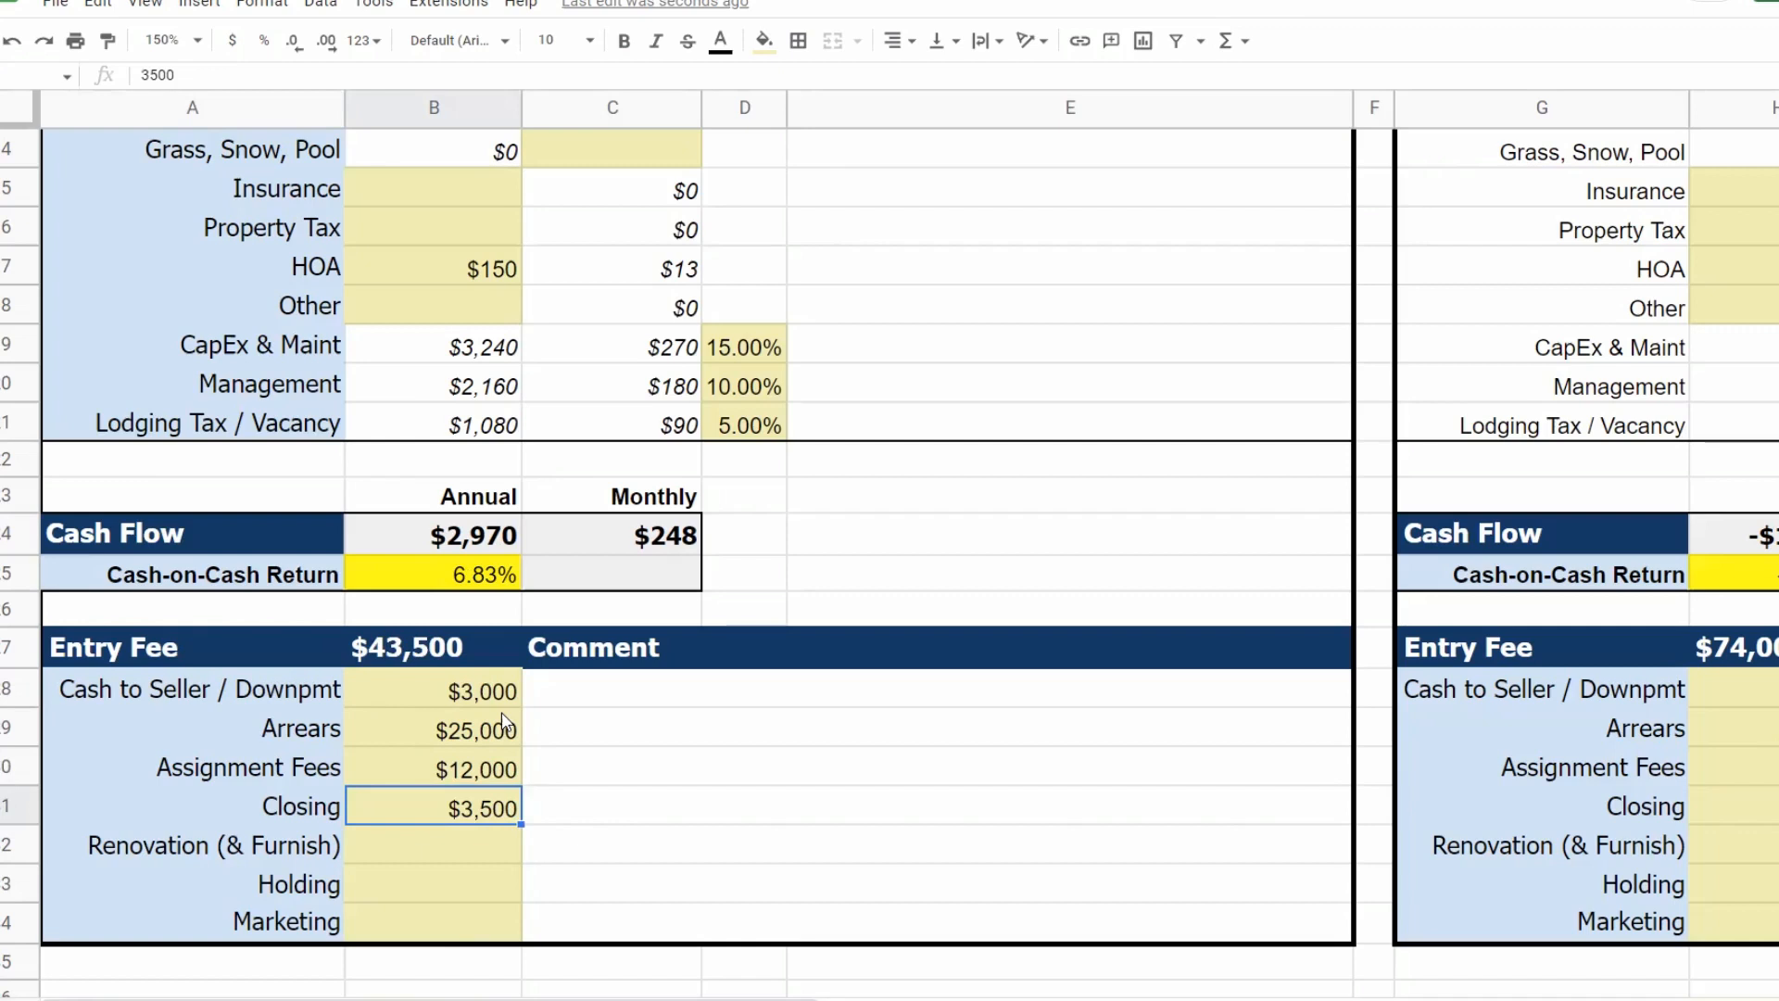
key("Down")
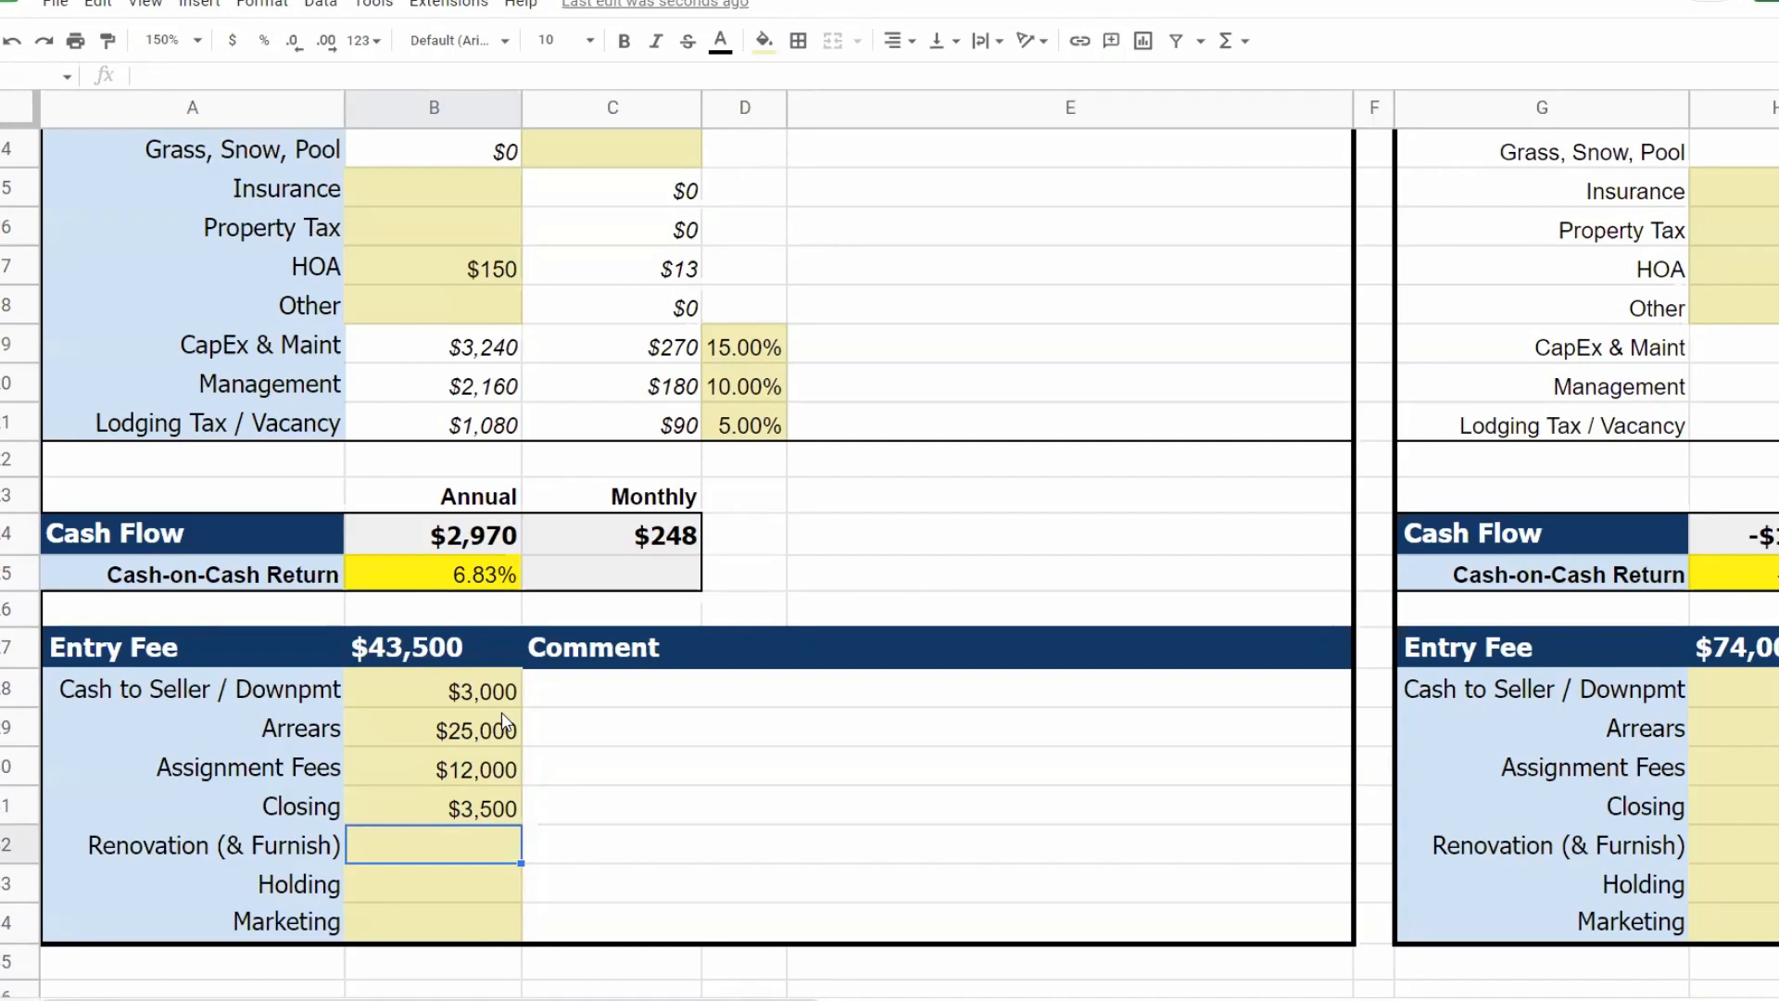
- Enter the Wrap Strategy's remaining entry fees: 10000 renovation and furnishing, 2000 holding and 500 marketing
type("10")
key("Return")
key("Up")
key("Return")
type("000")
key("Return")
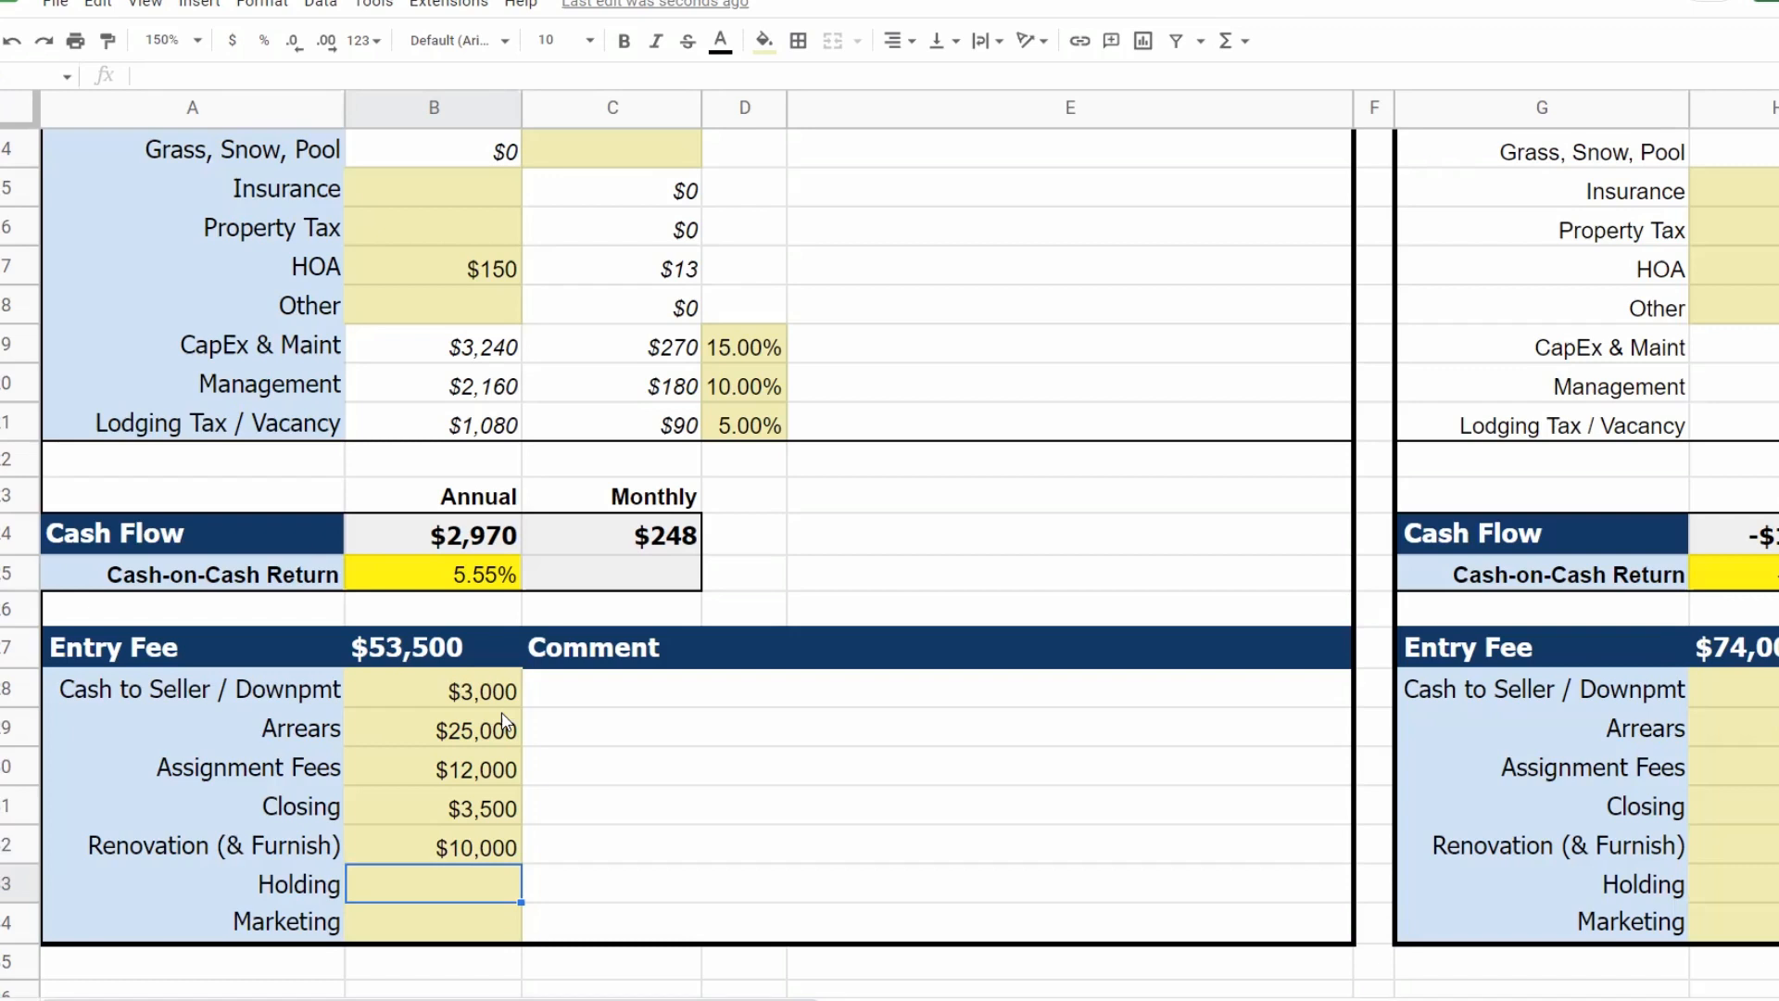
type("2000")
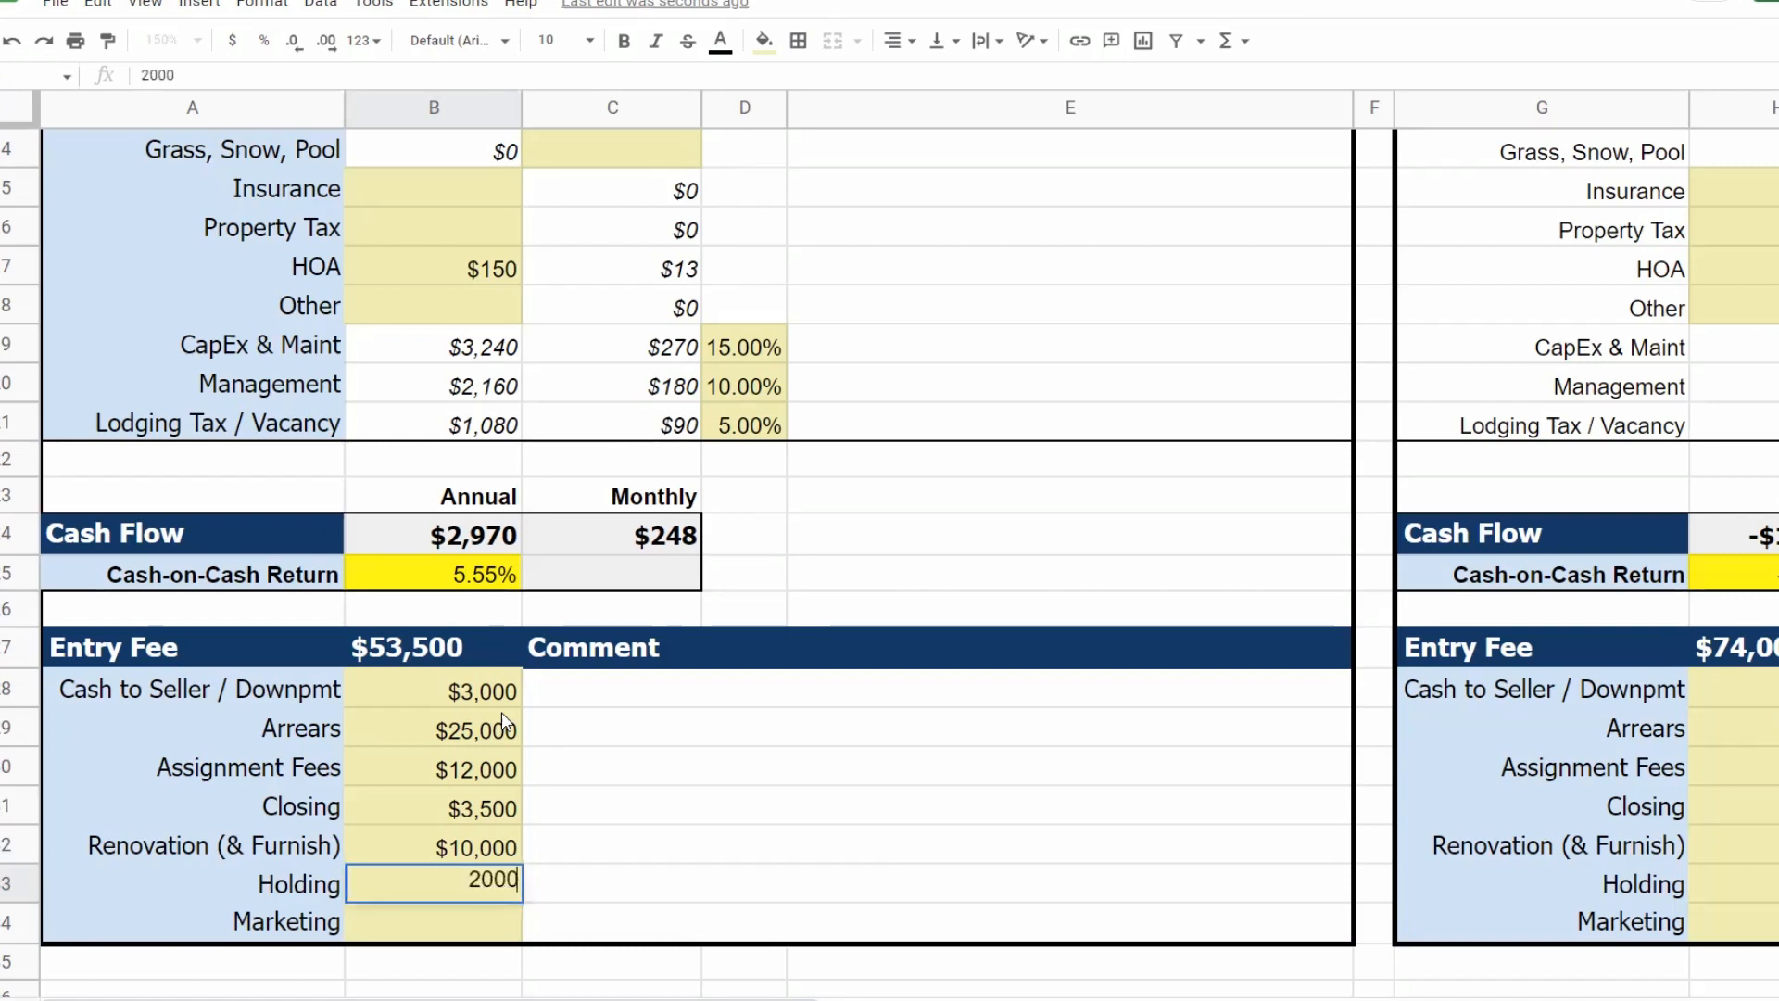
key("Return")
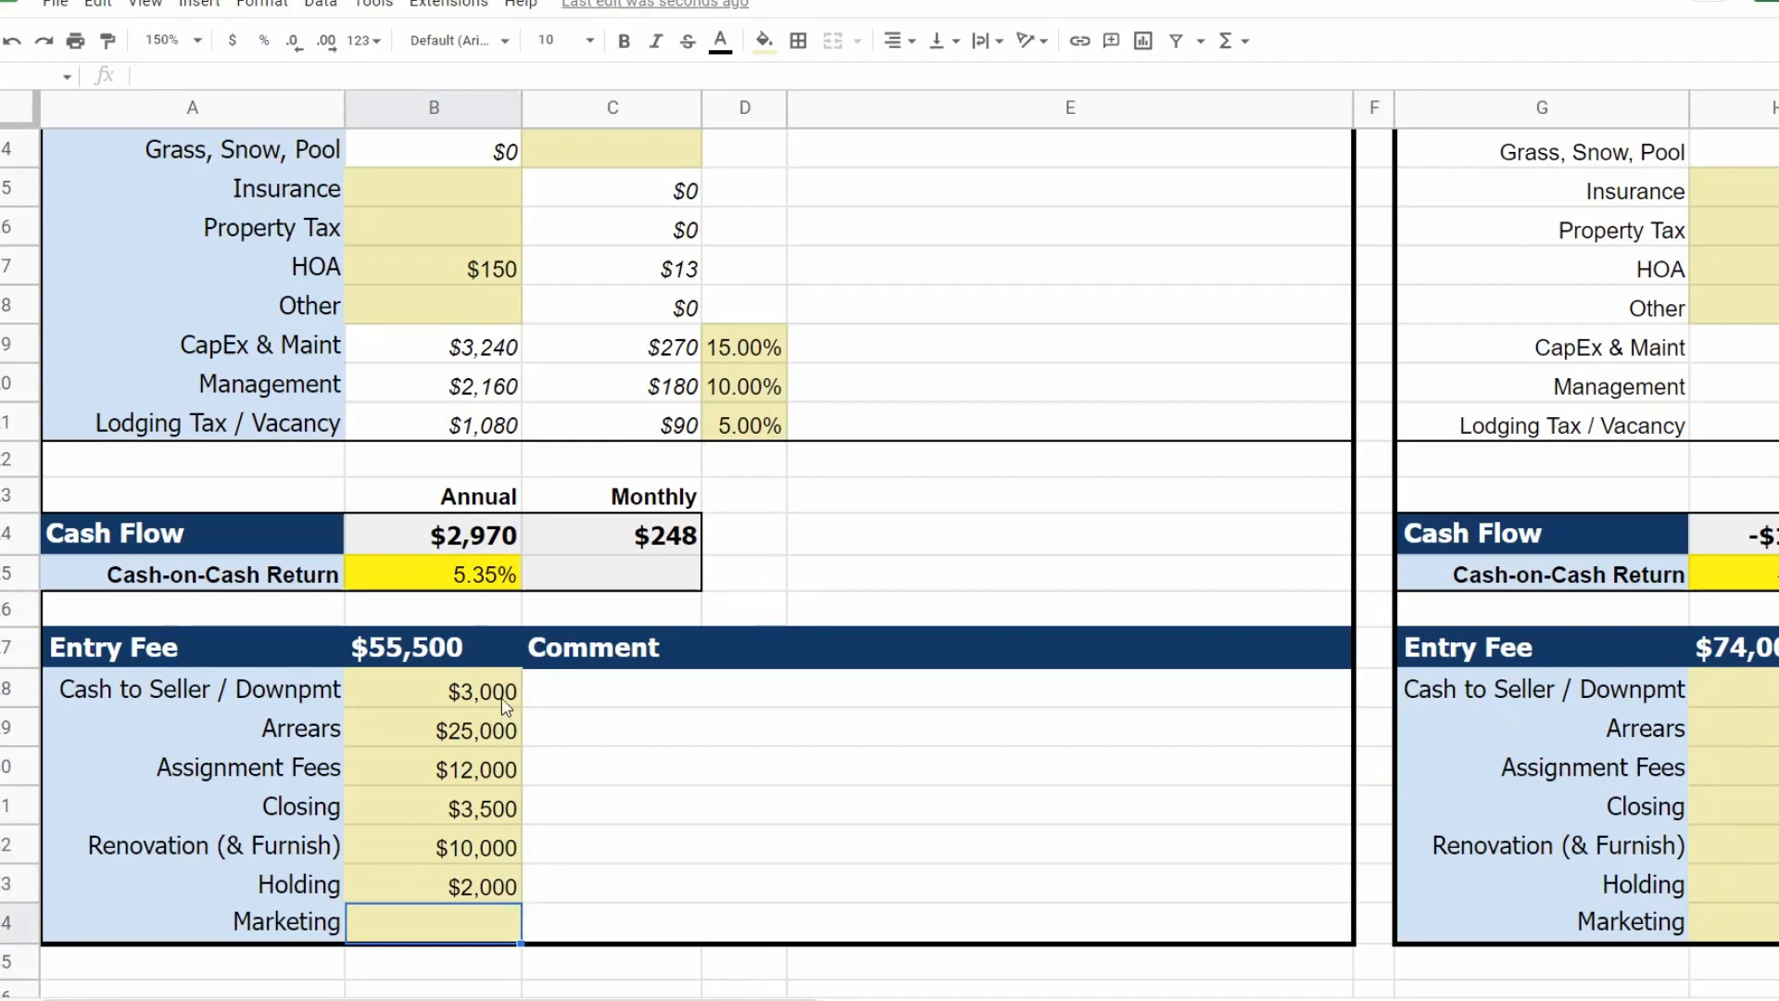
type("500")
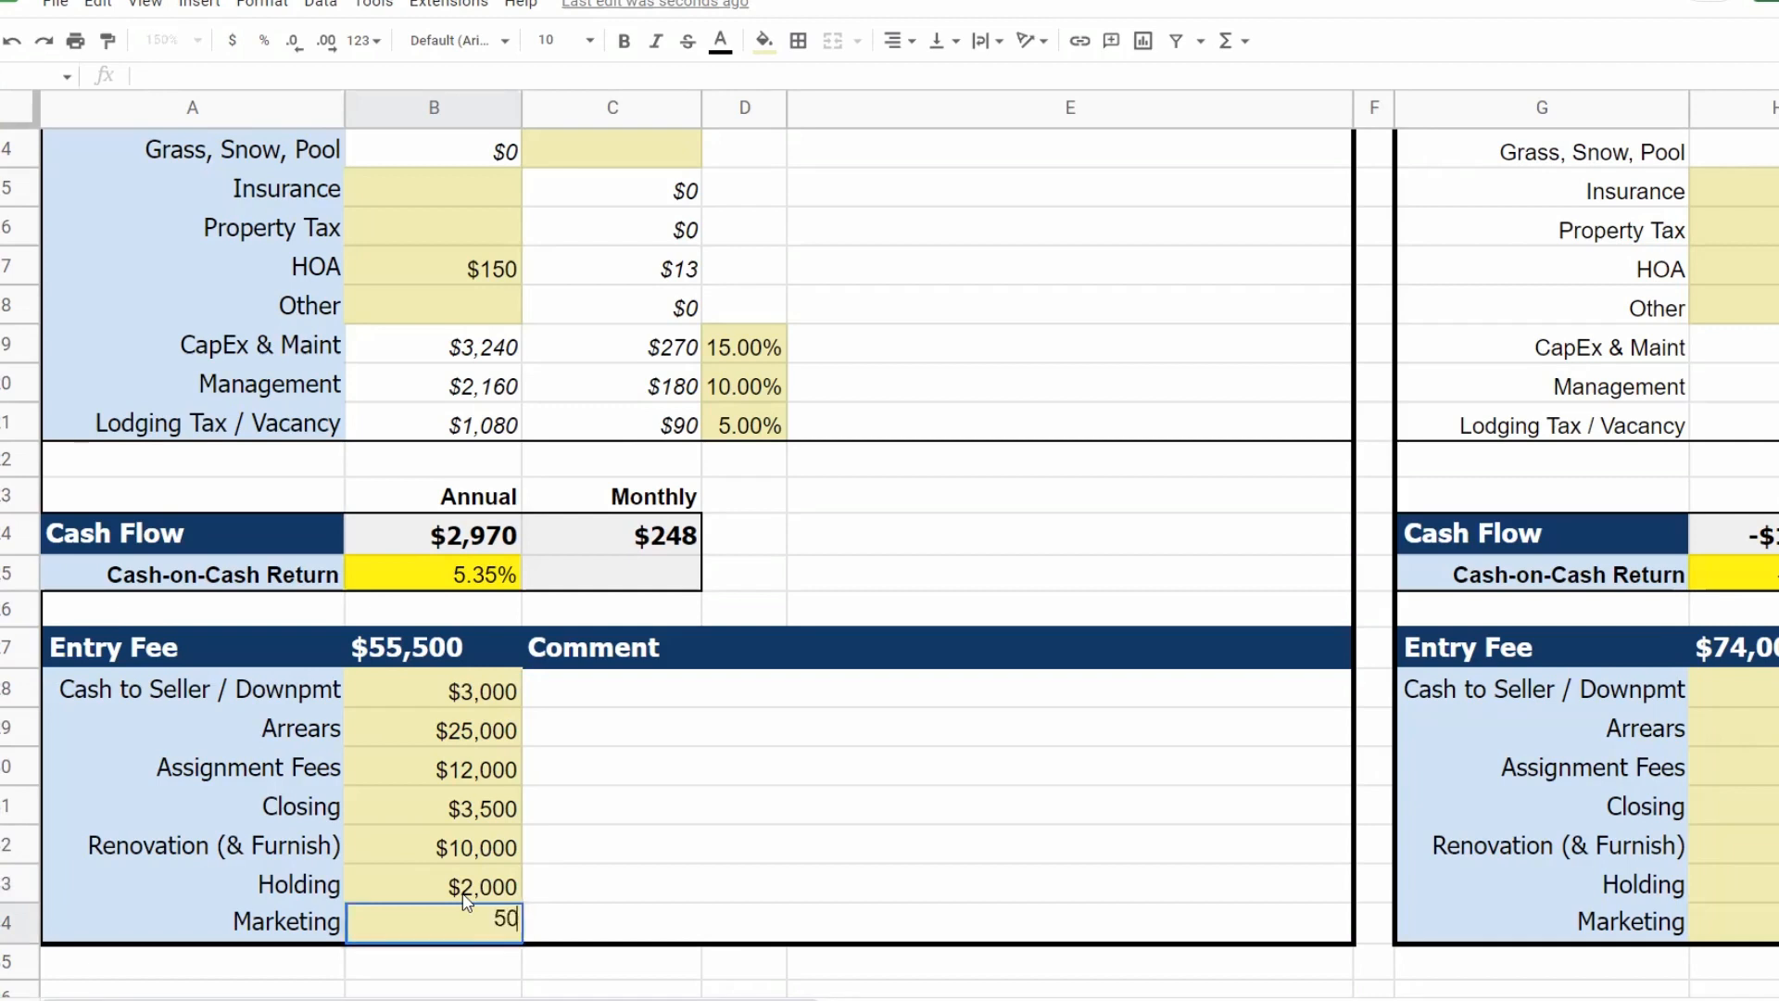
key("Return")
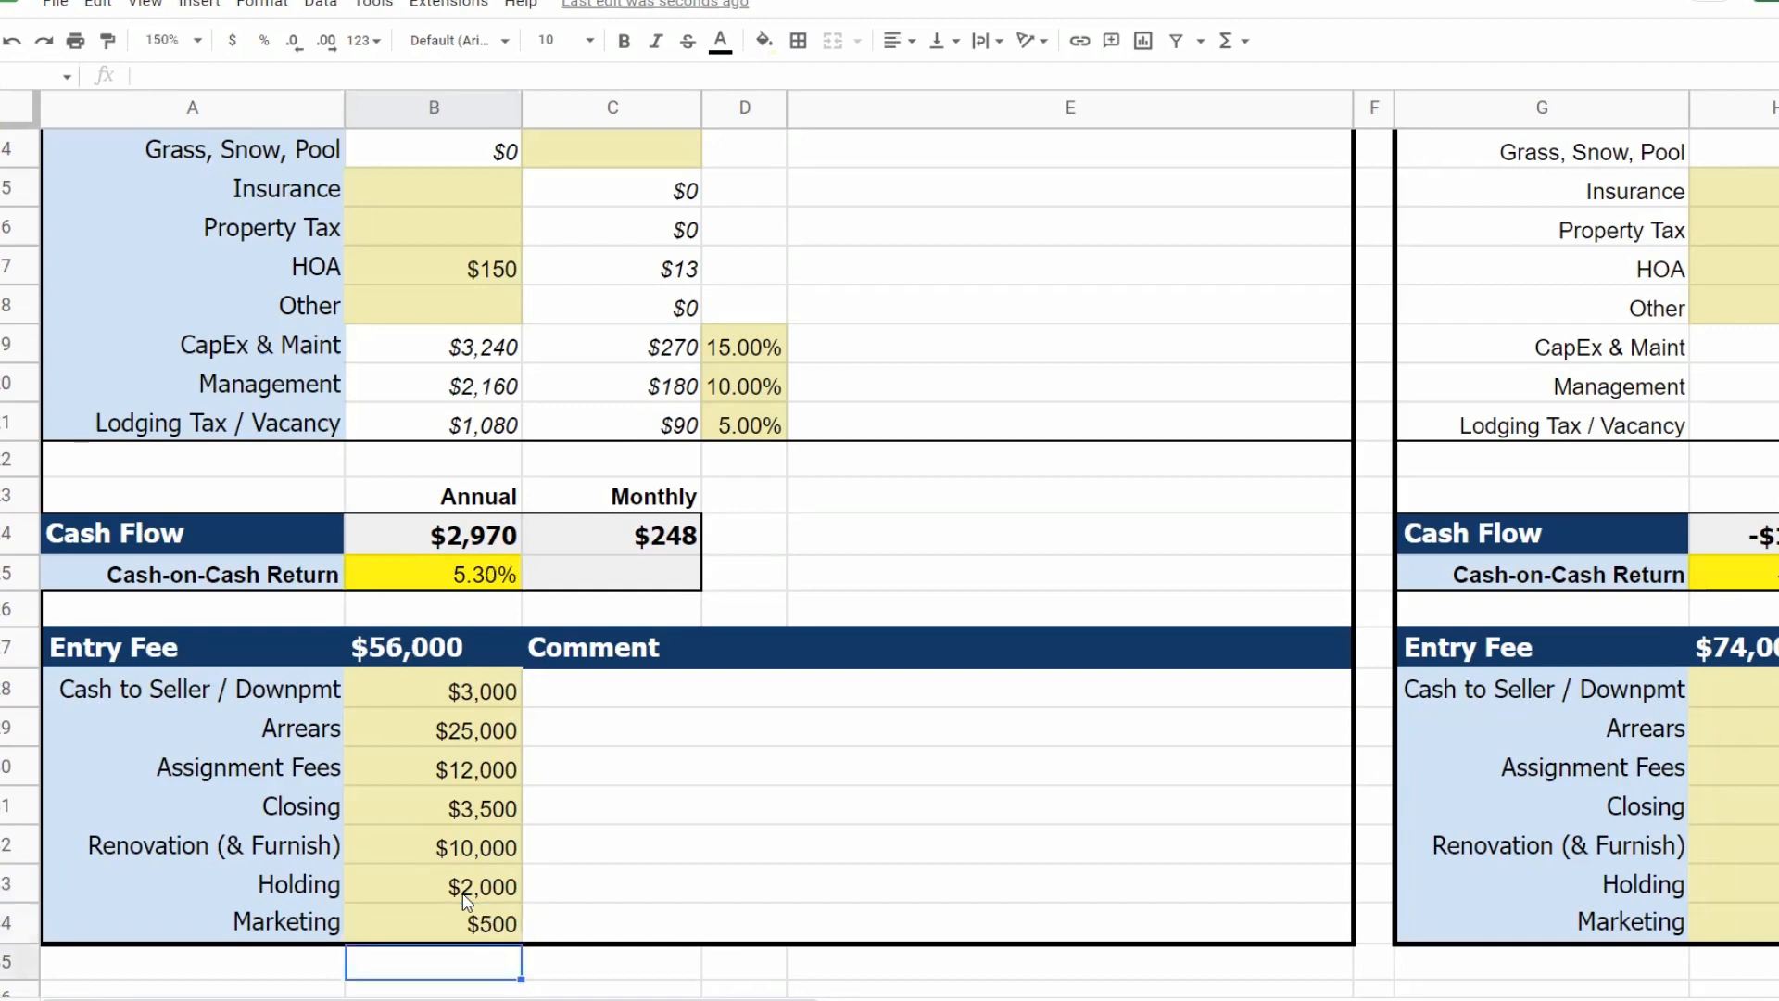
- Examine the Wrap Strategy's Entry Fee total, annual cash flow and Cash-on-Cash Return, including how each is calculated
left_click(421, 656)
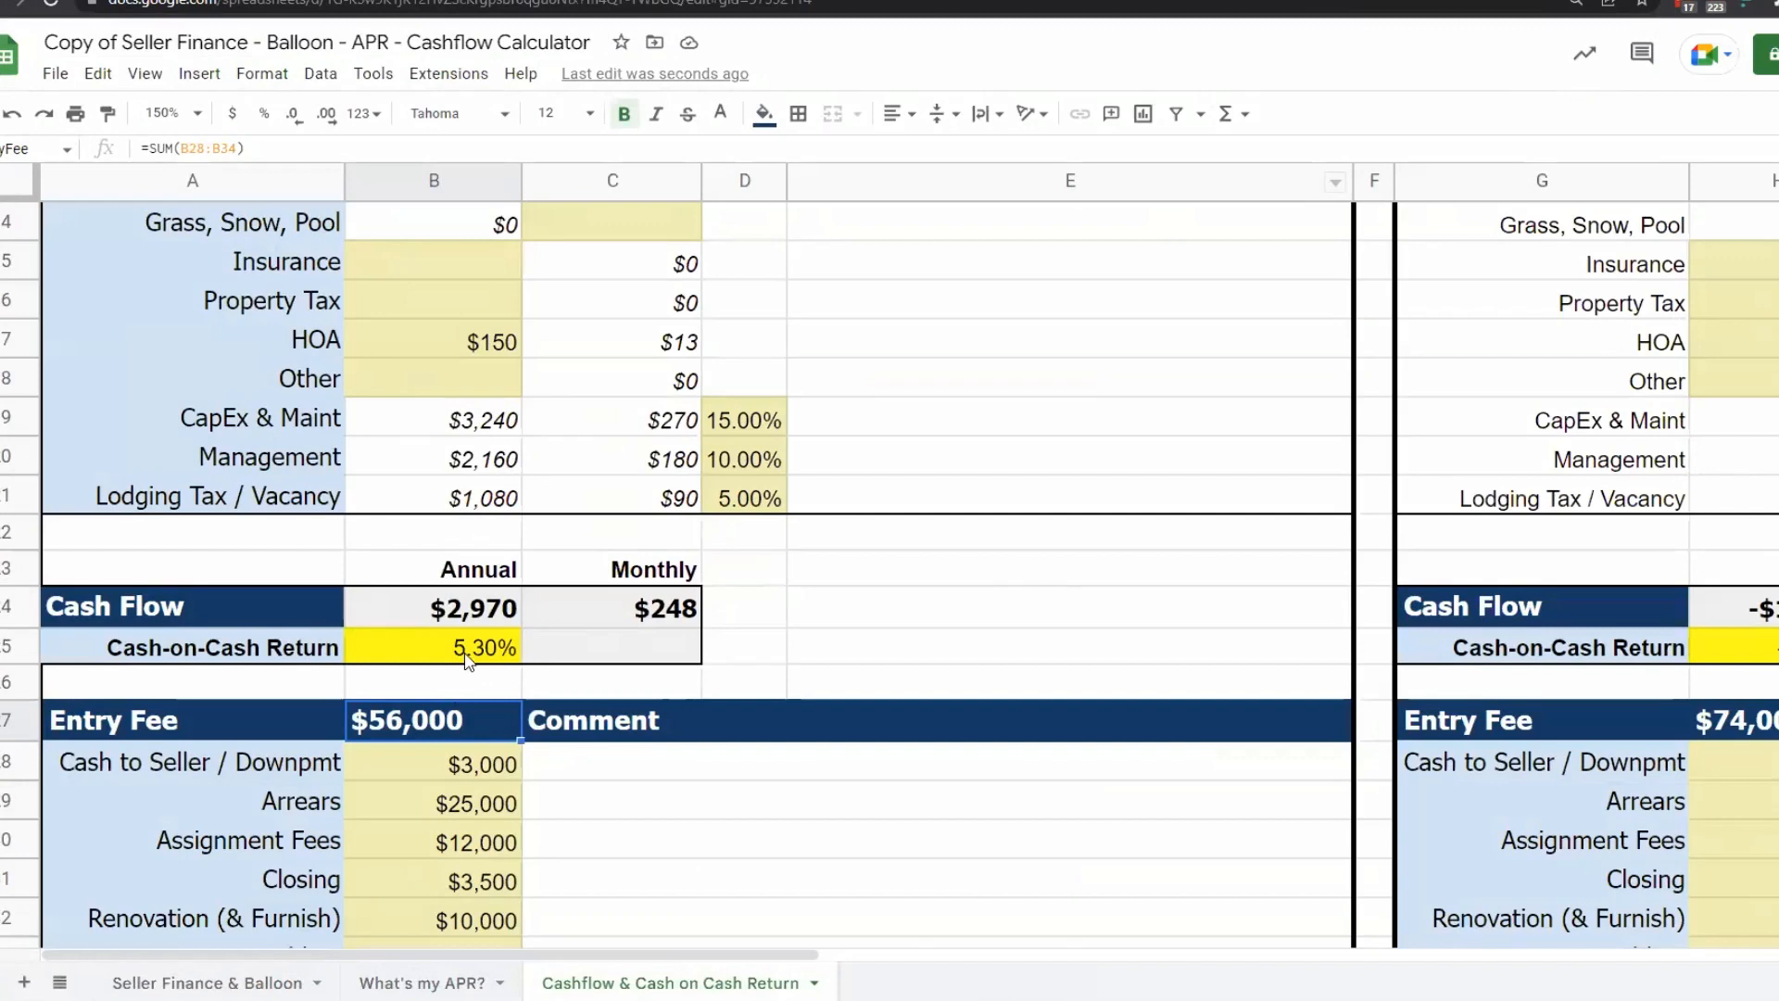
left_click(466, 651)
scroll(461, 614, "down", 1)
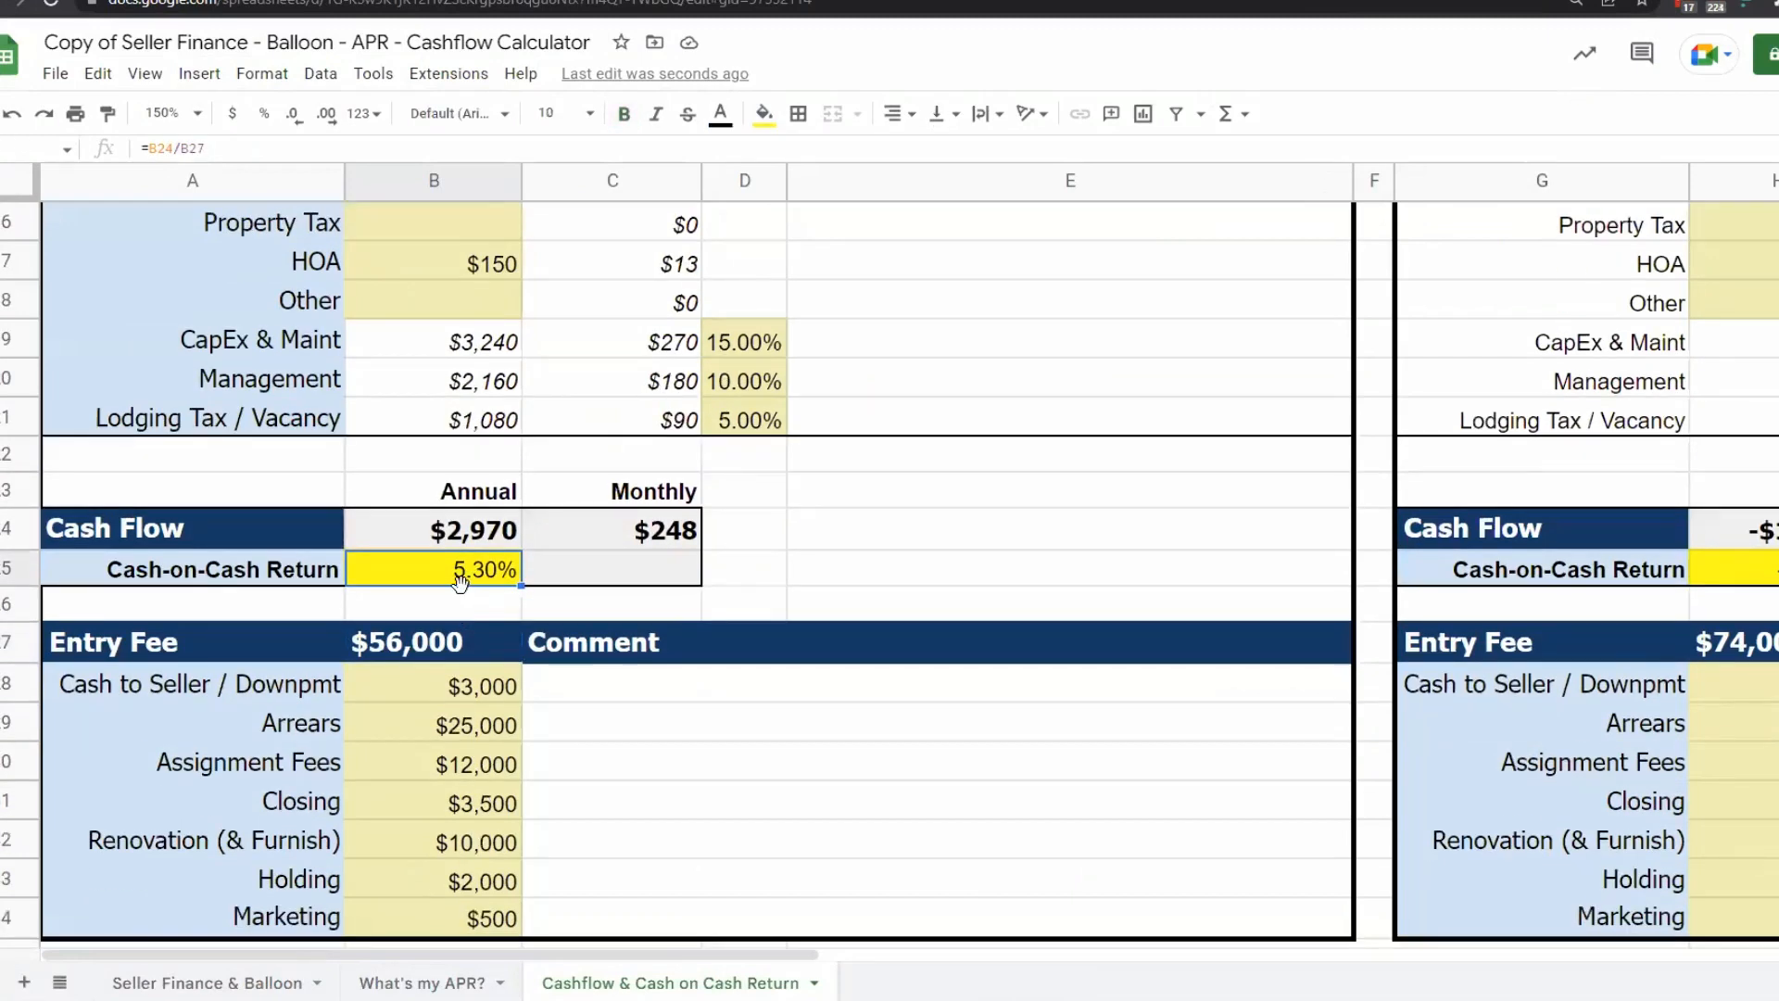
left_click(480, 544)
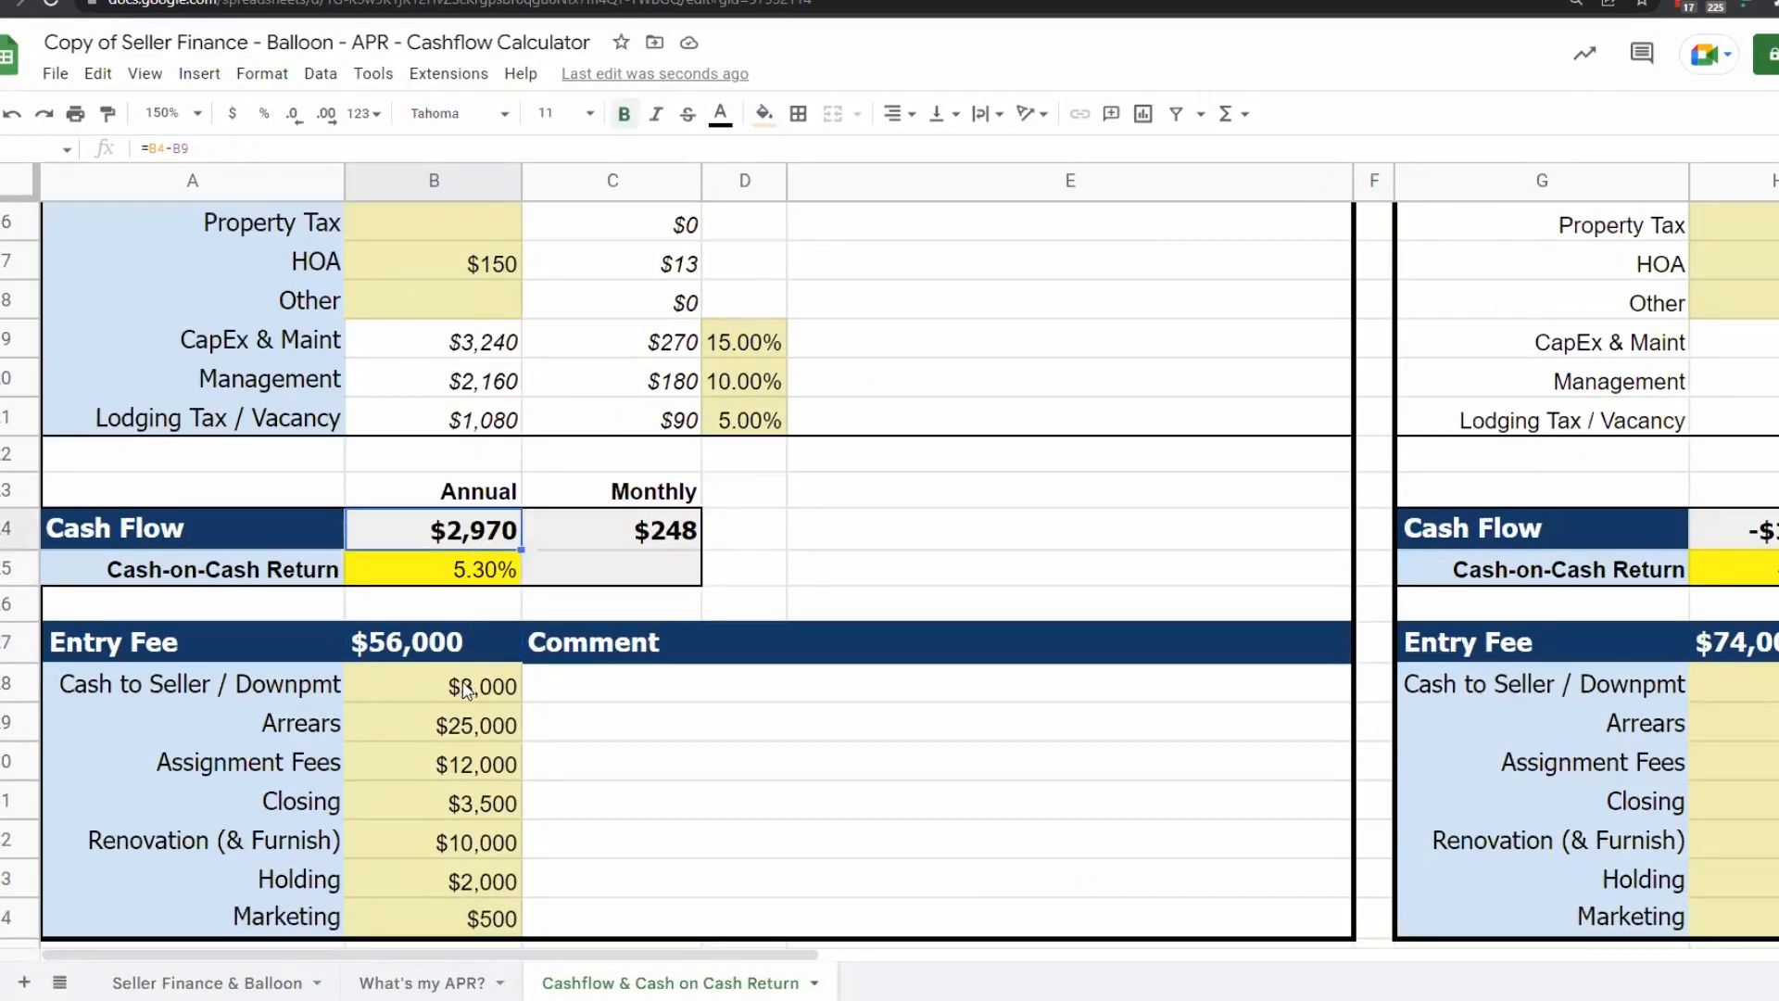
left_click(455, 654)
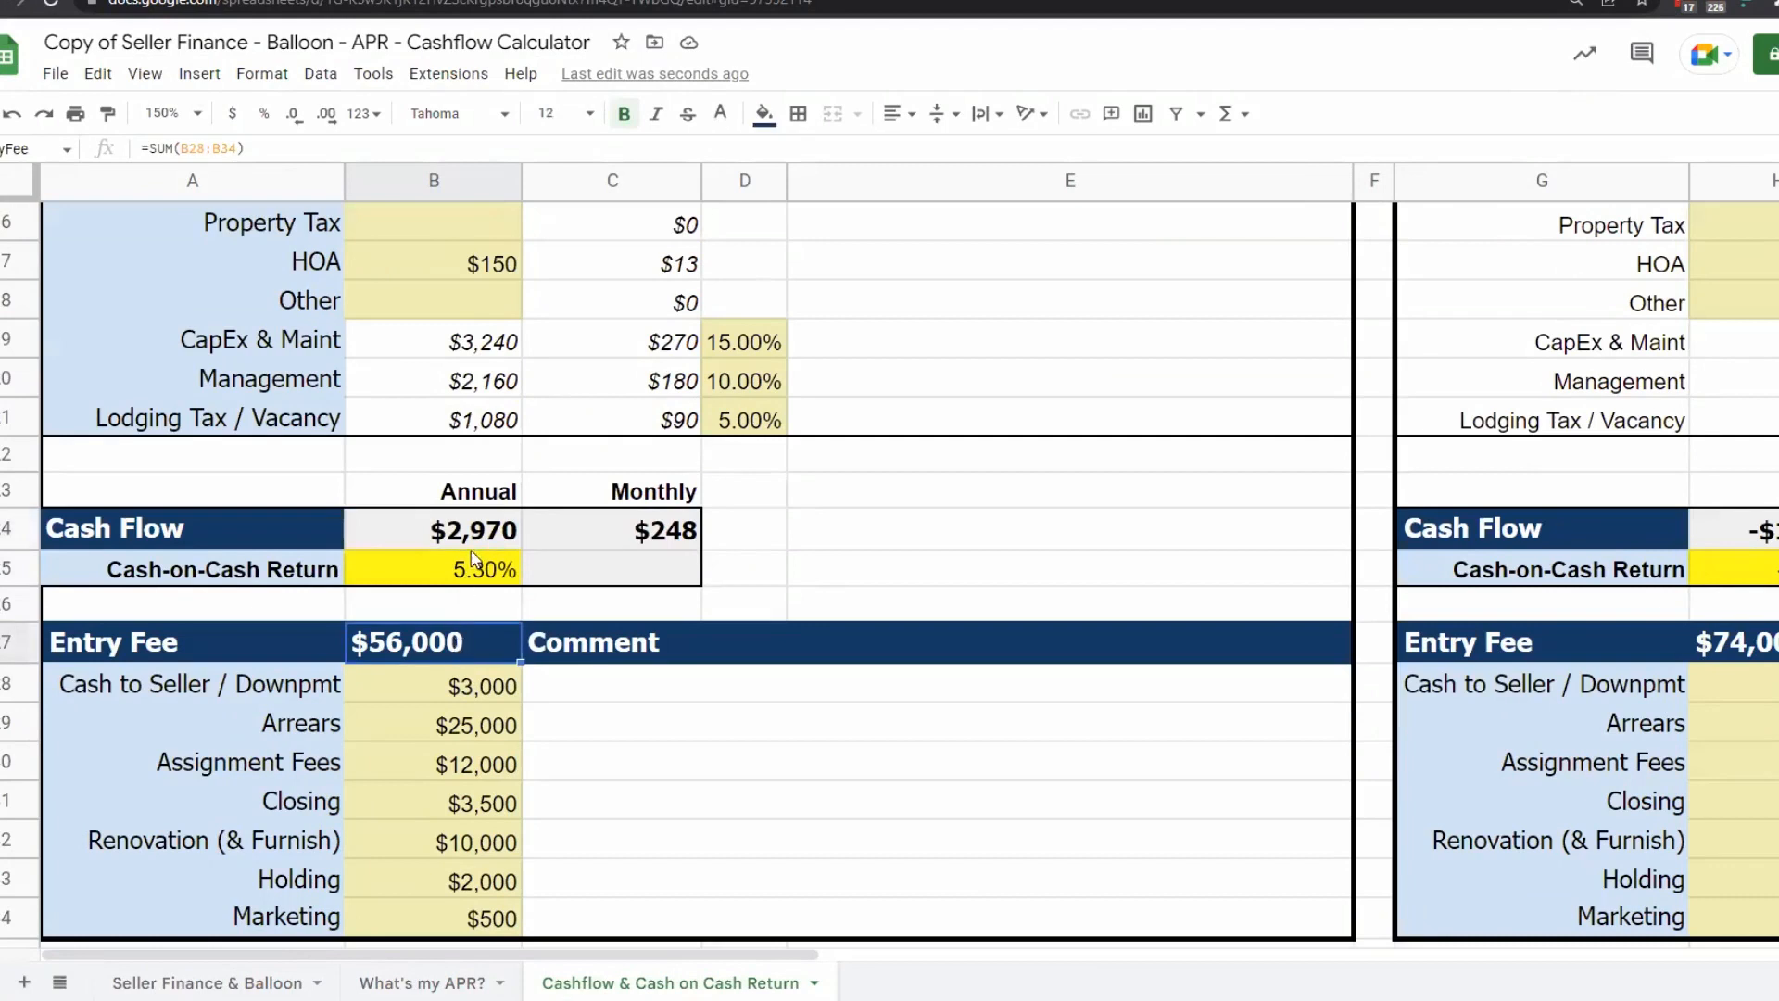
left_click(467, 576)
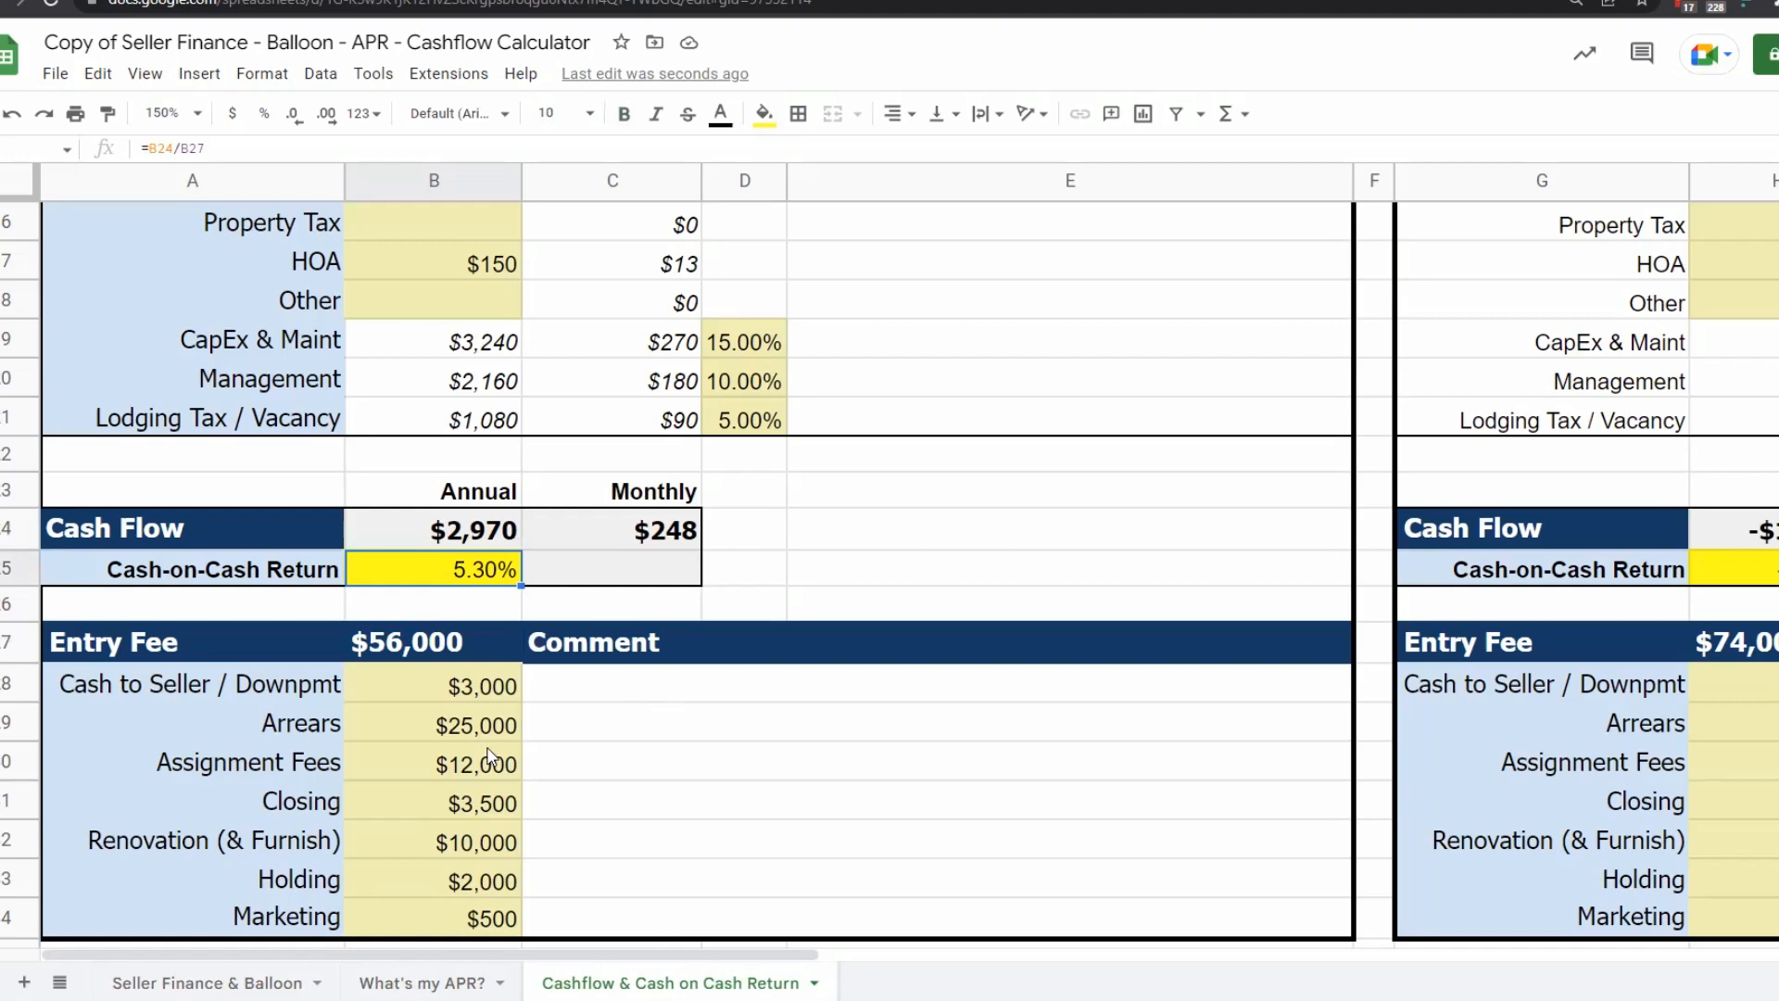
- Clear the Wrap Strategy's Renovation (& Furnish) amount and review the remaining entry fees
left_click(486, 837)
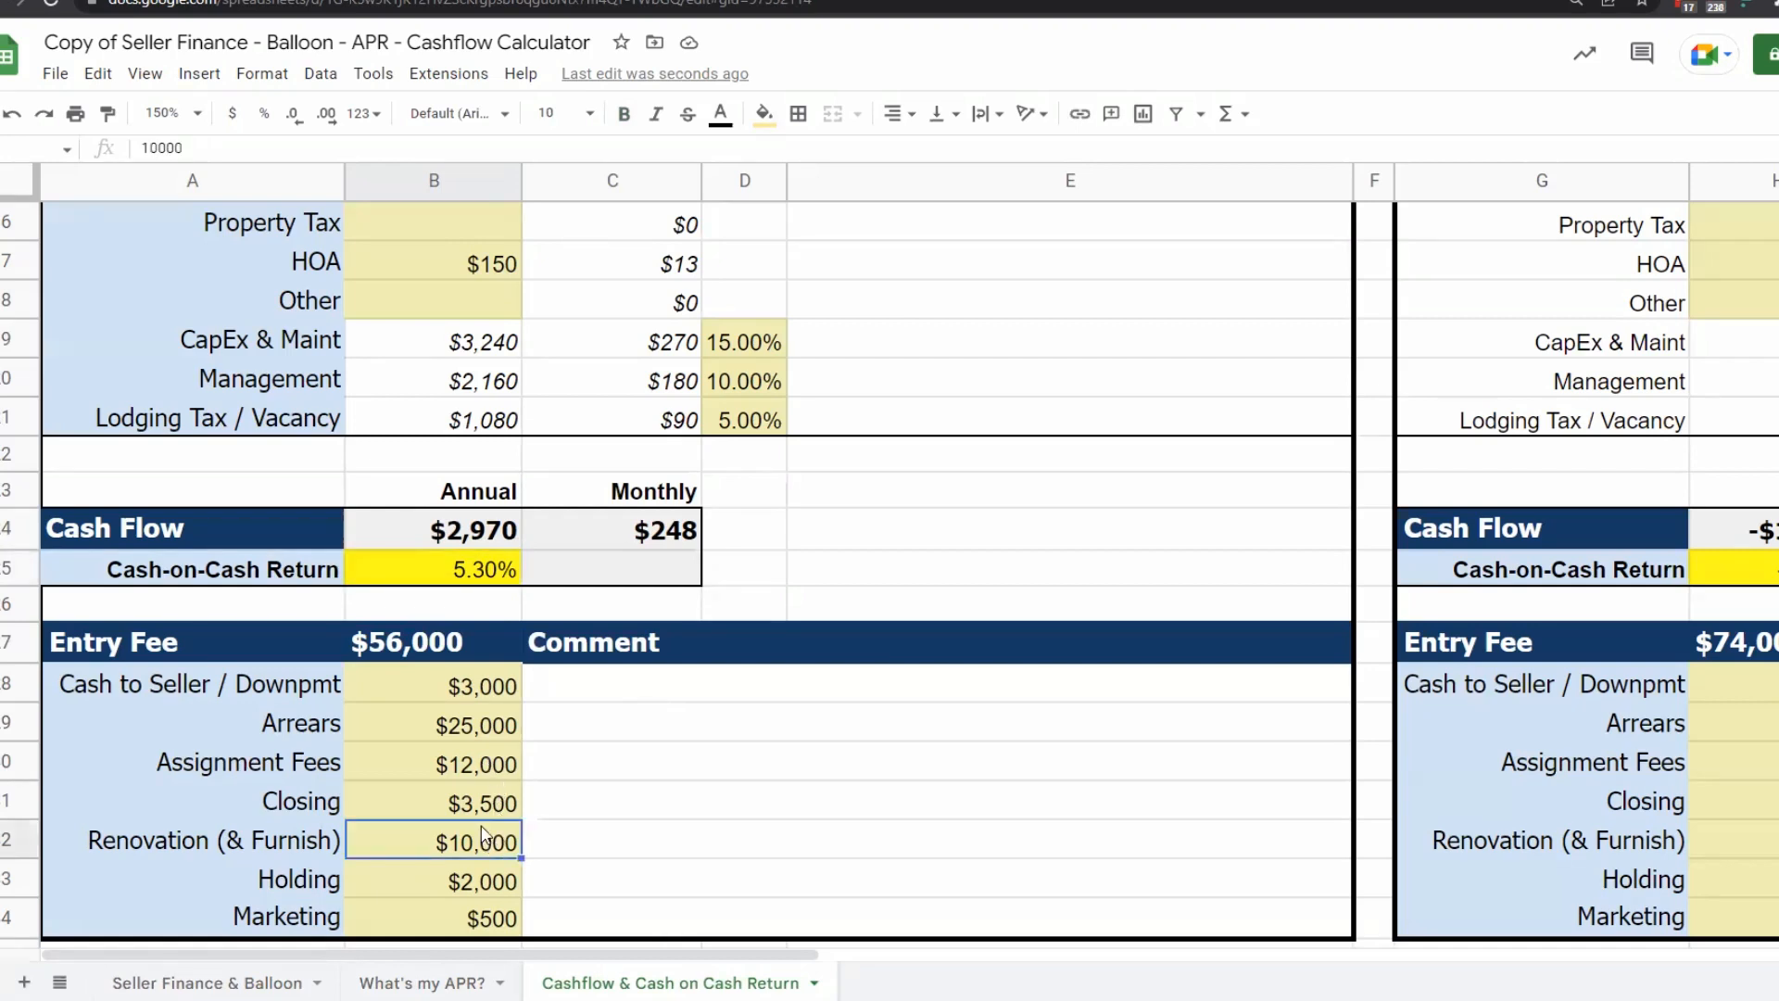
key("Delete")
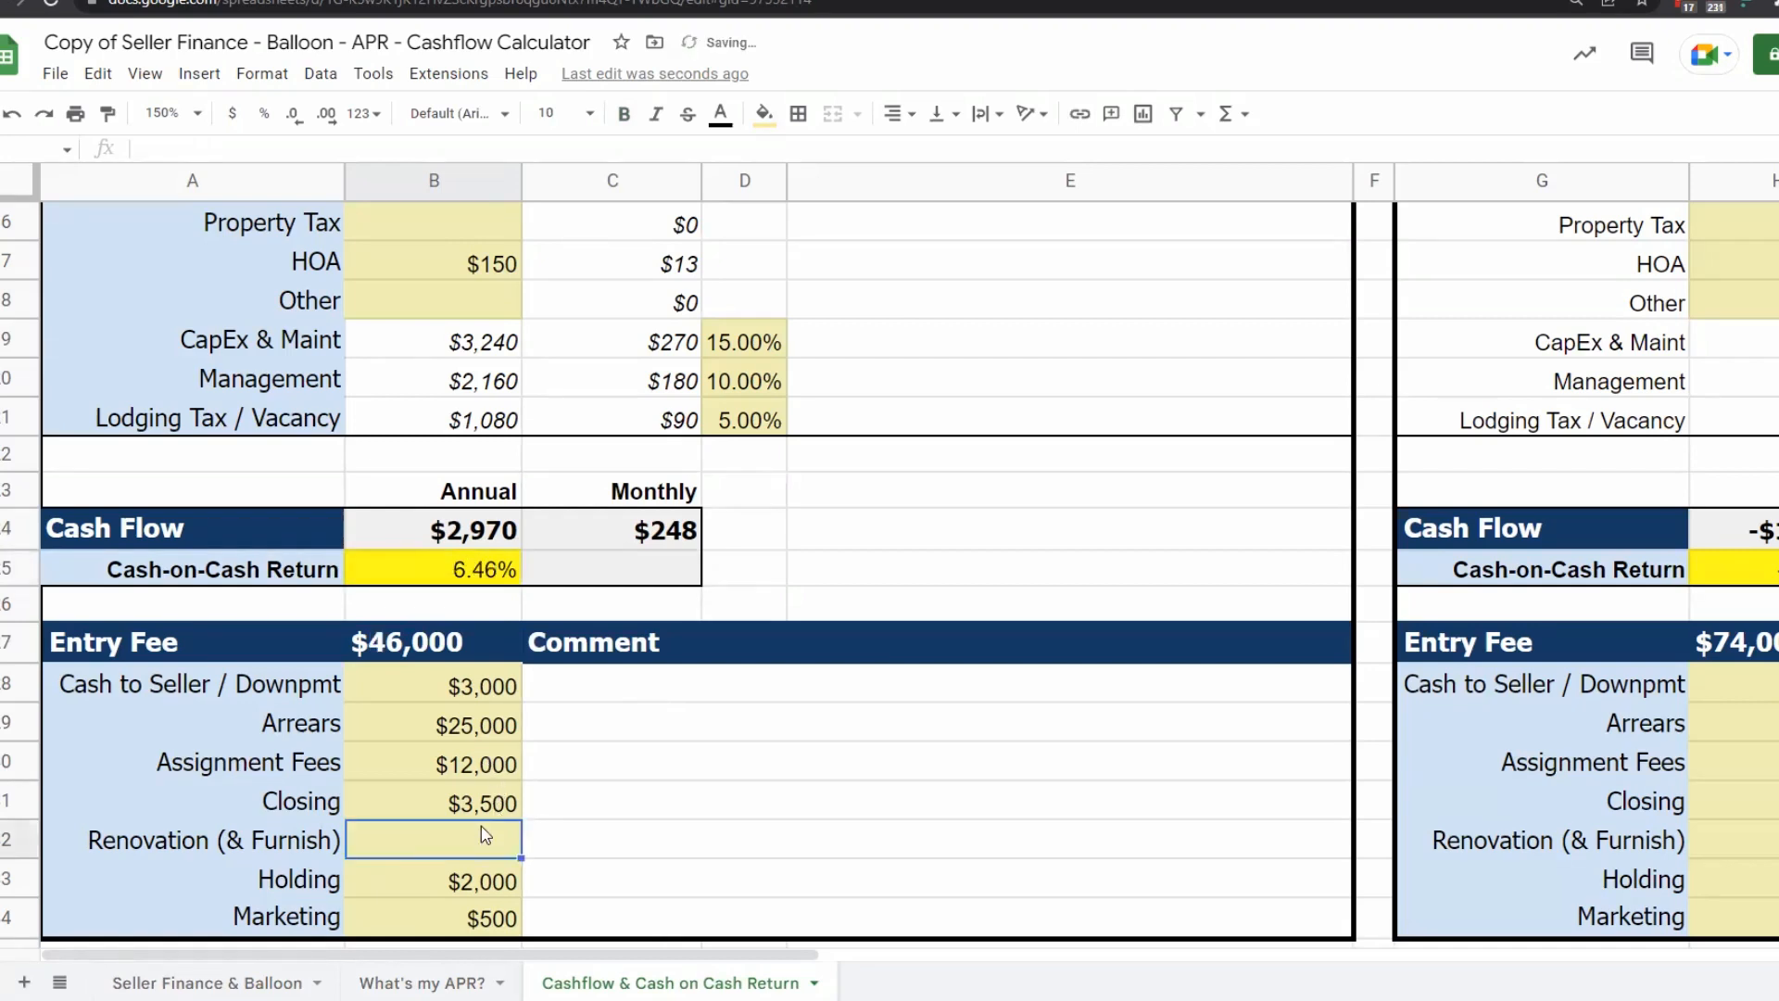
scroll(481, 826, "down", 1)
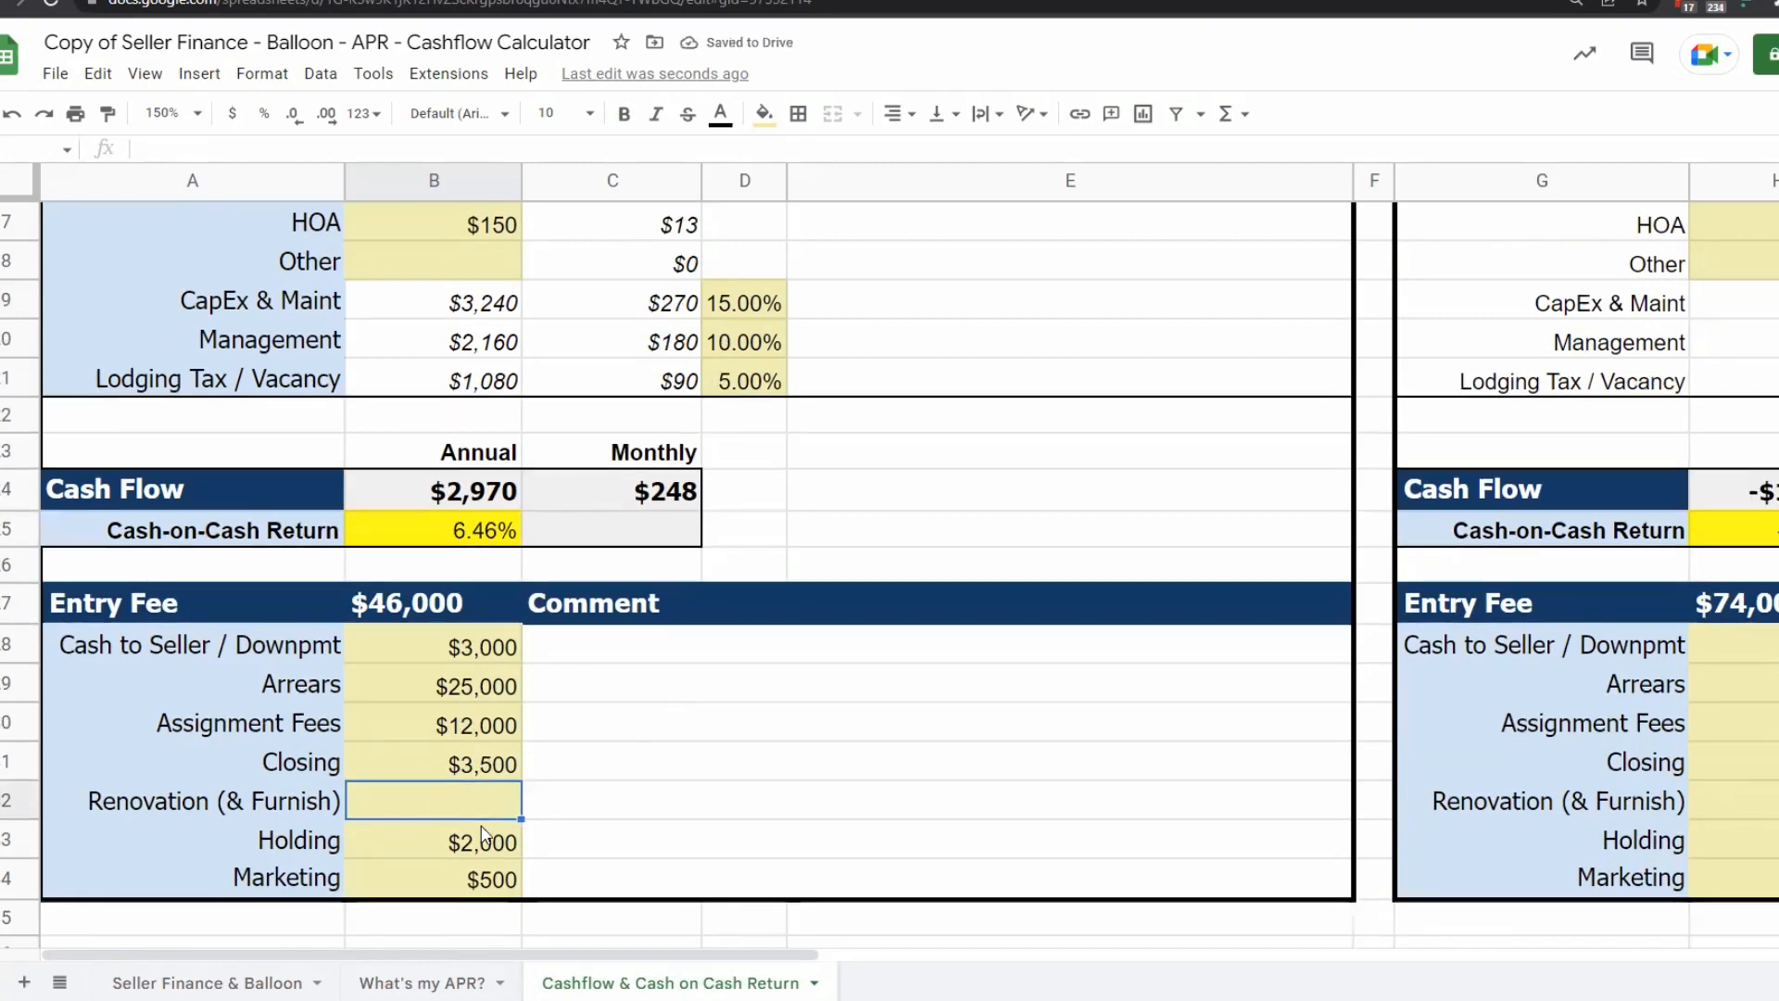
scroll(481, 825, "up", 4)
scroll(481, 825, "down", 3)
left_click(459, 646)
left_click_drag(458, 646, 484, 878)
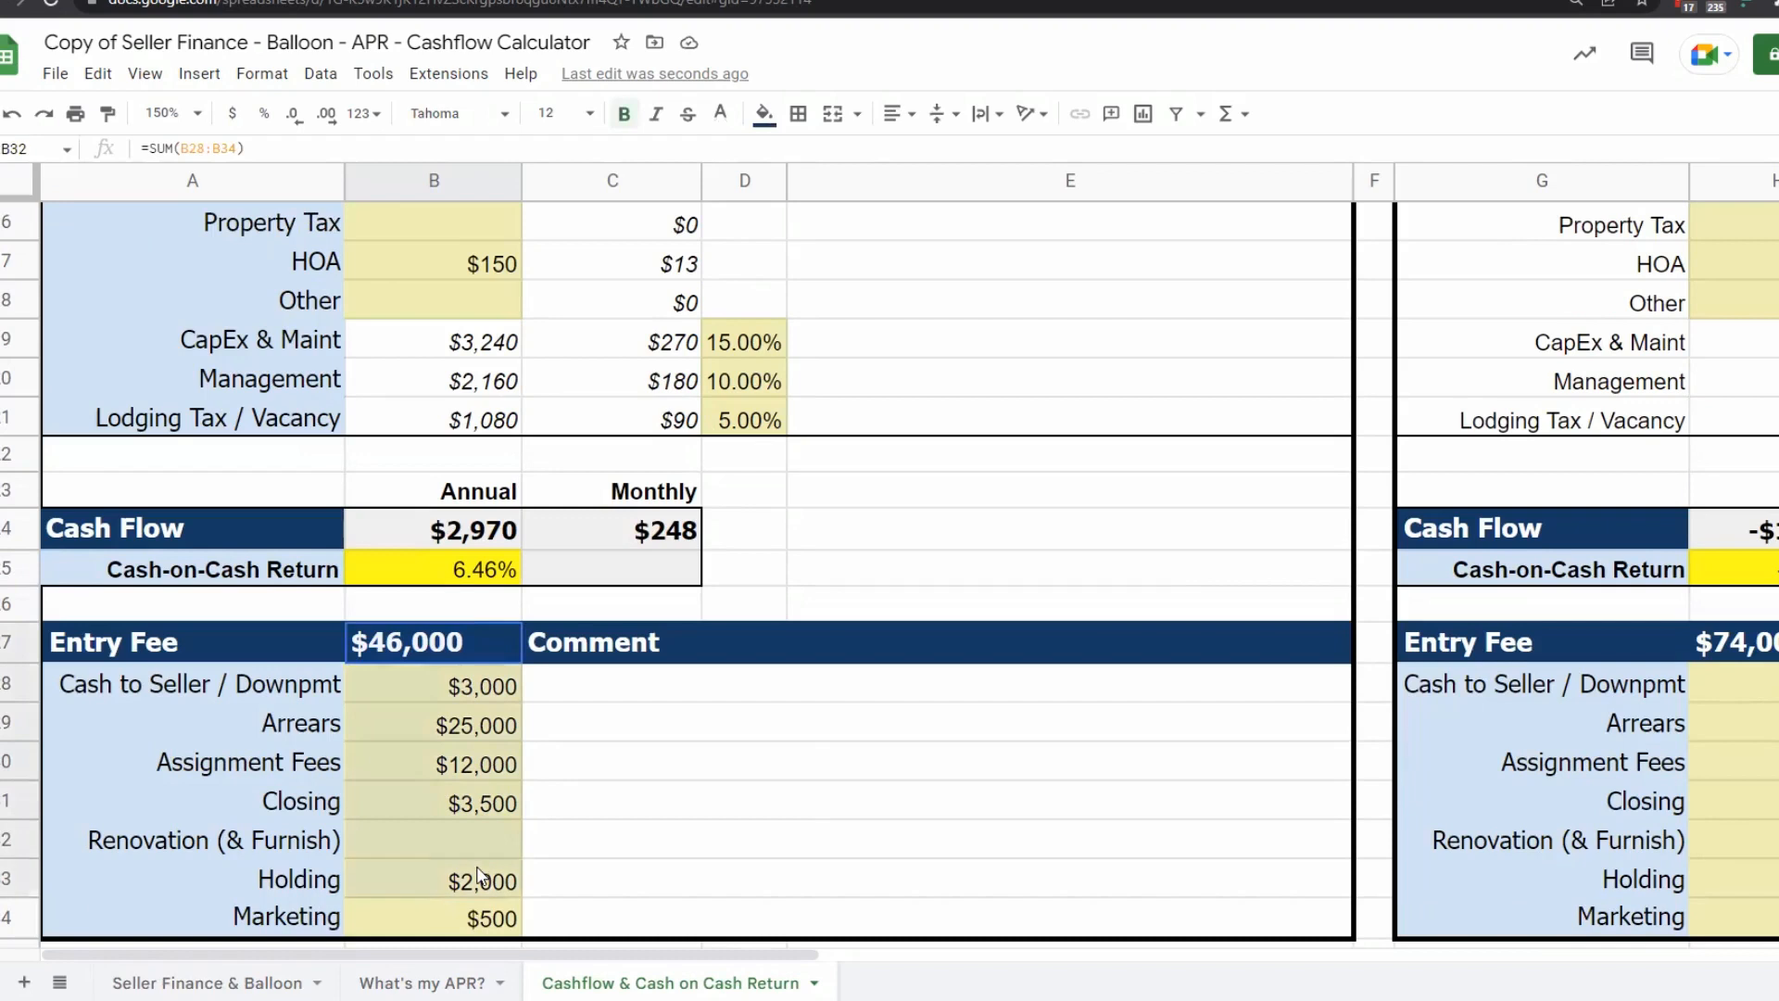
left_click(482, 732)
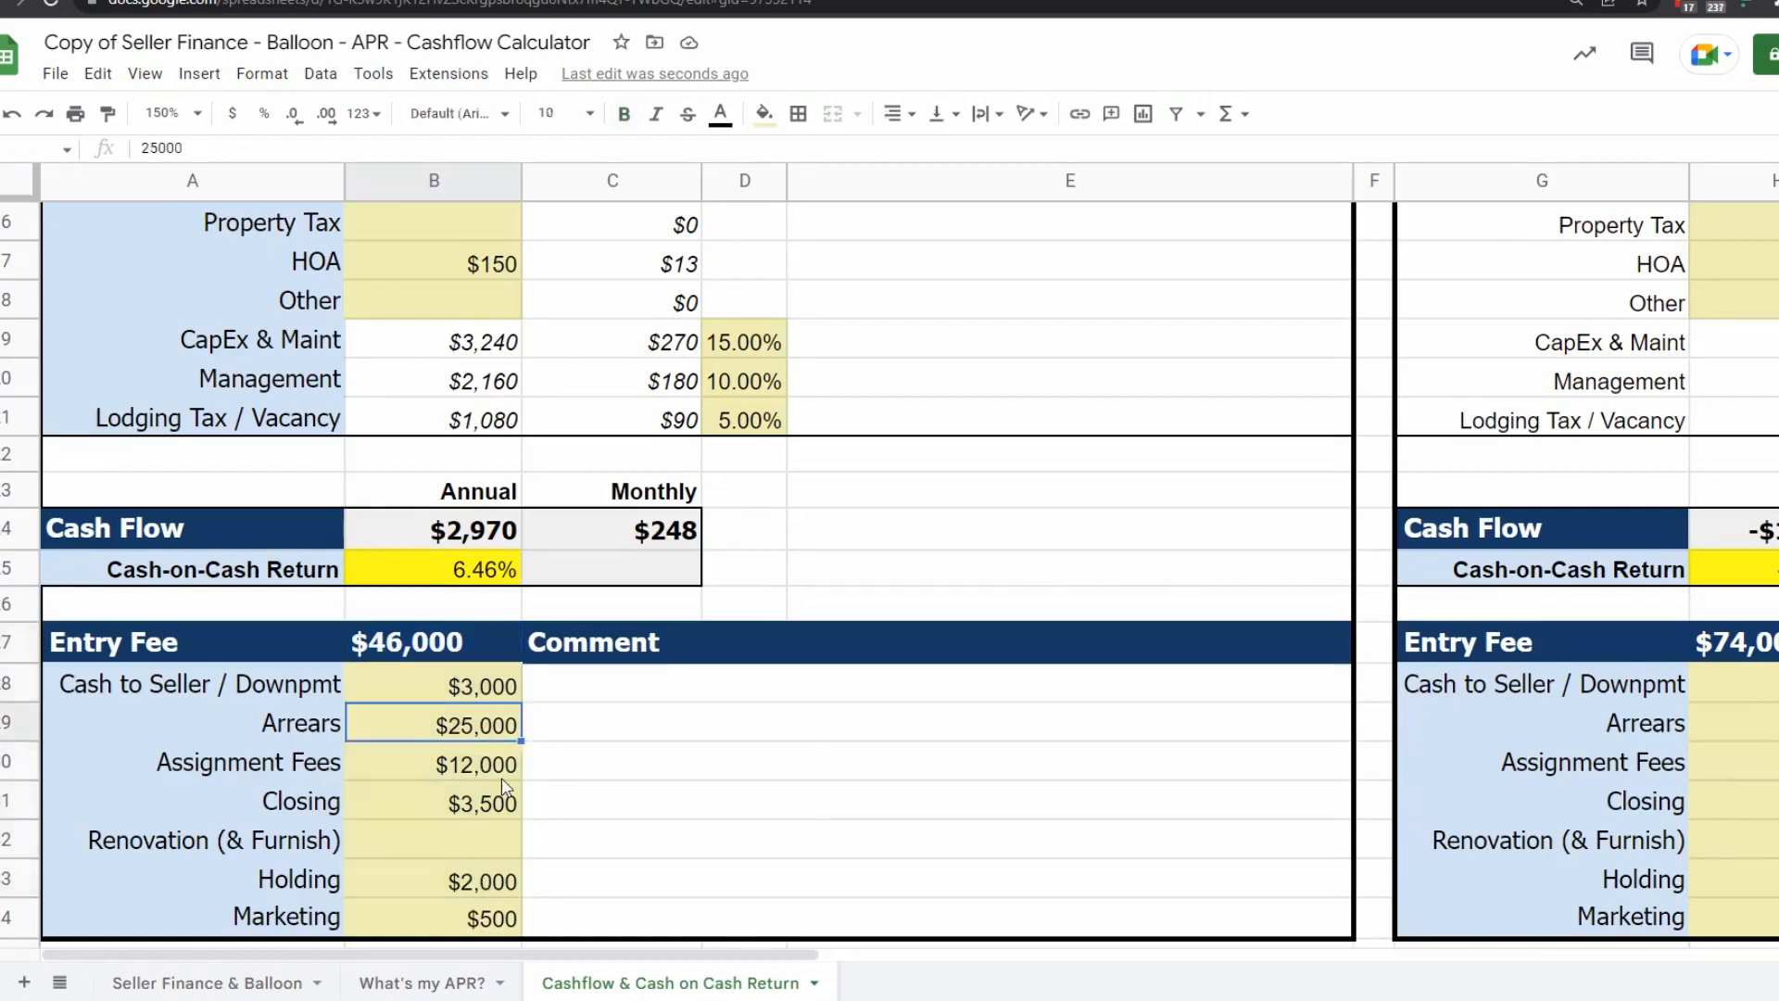
- Set the Wrap Strategy's CapEx & Maint rate to 10% and check the resulting Cash-on-Cash Return
scroll(500, 788, "up", 5)
scroll(505, 791, "up", 4)
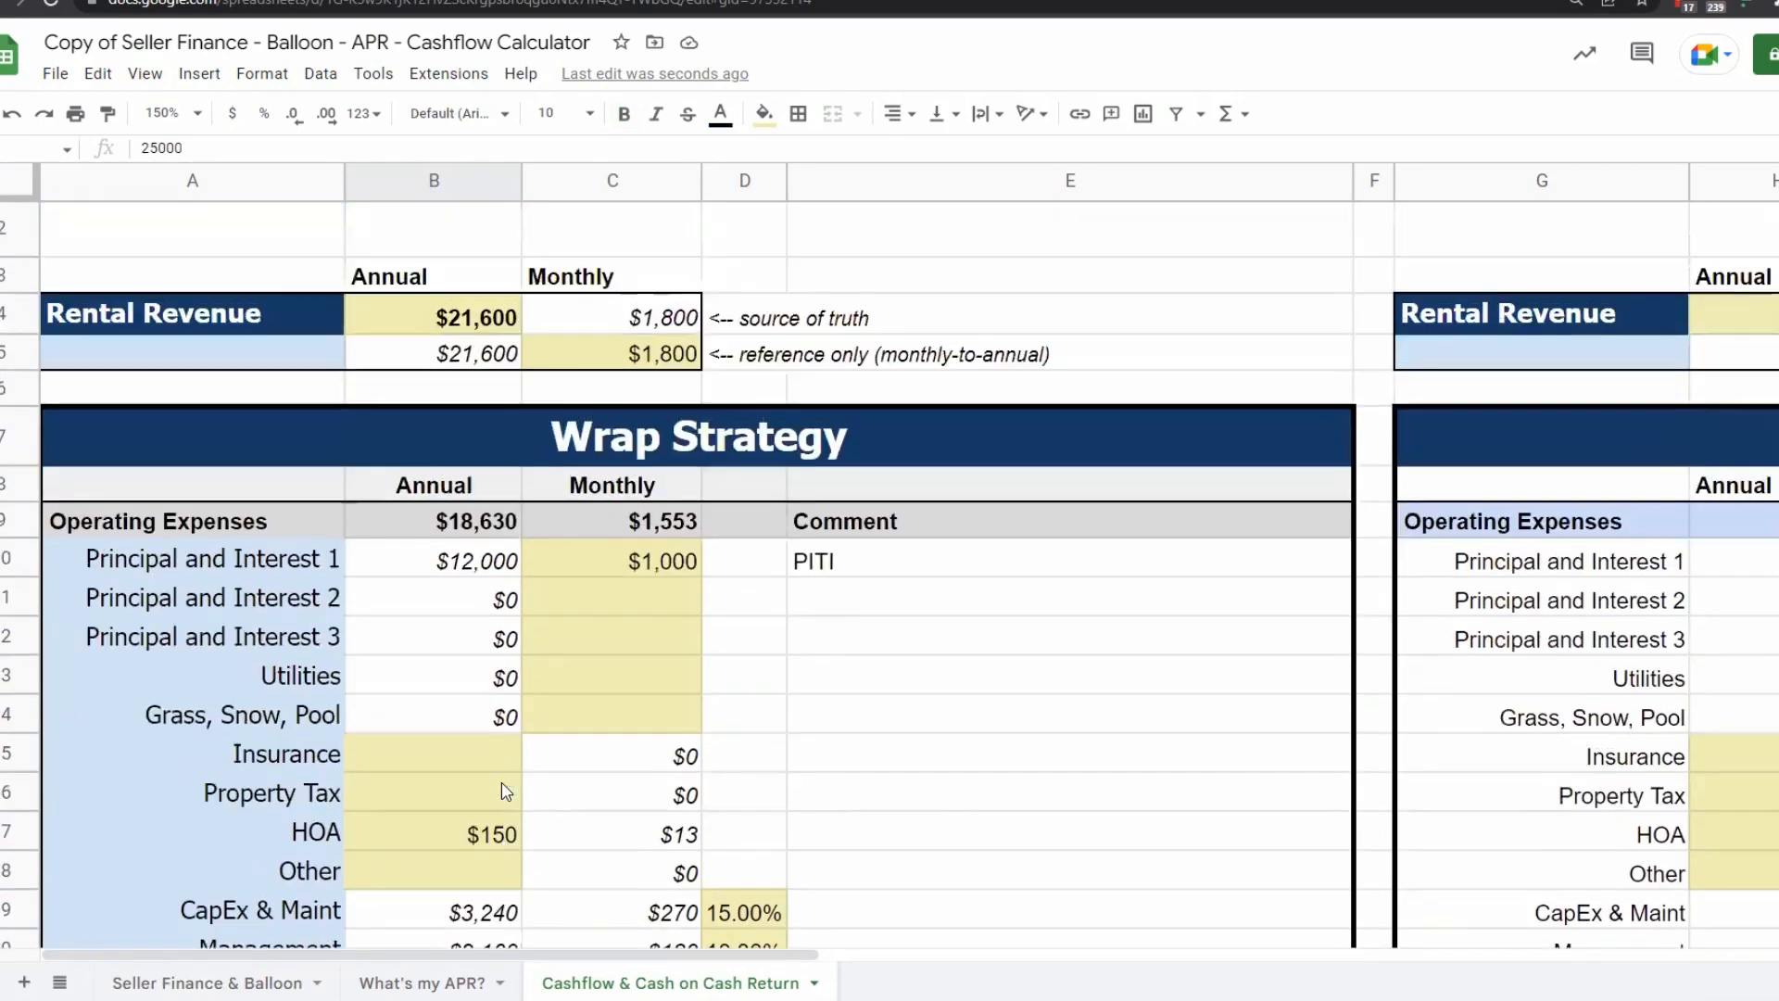
scroll(505, 790, "down", 5)
left_click(741, 625)
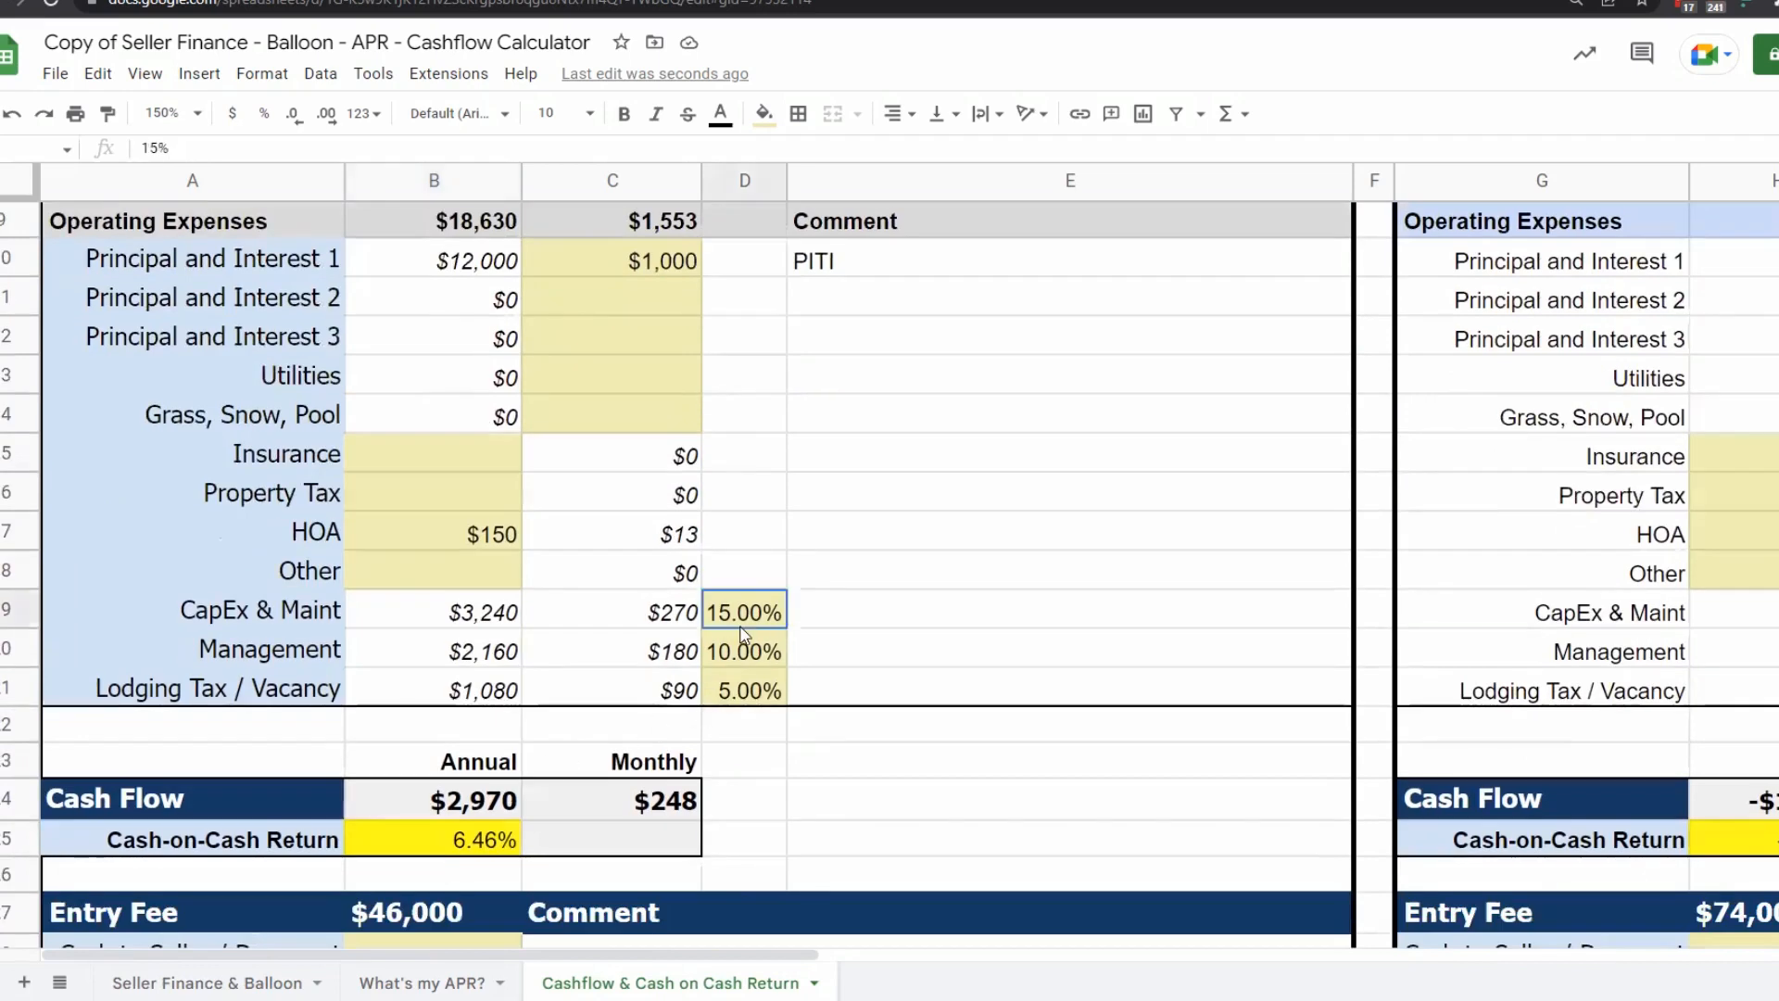
type("10%")
key("Return")
scroll(744, 639, "down", 5)
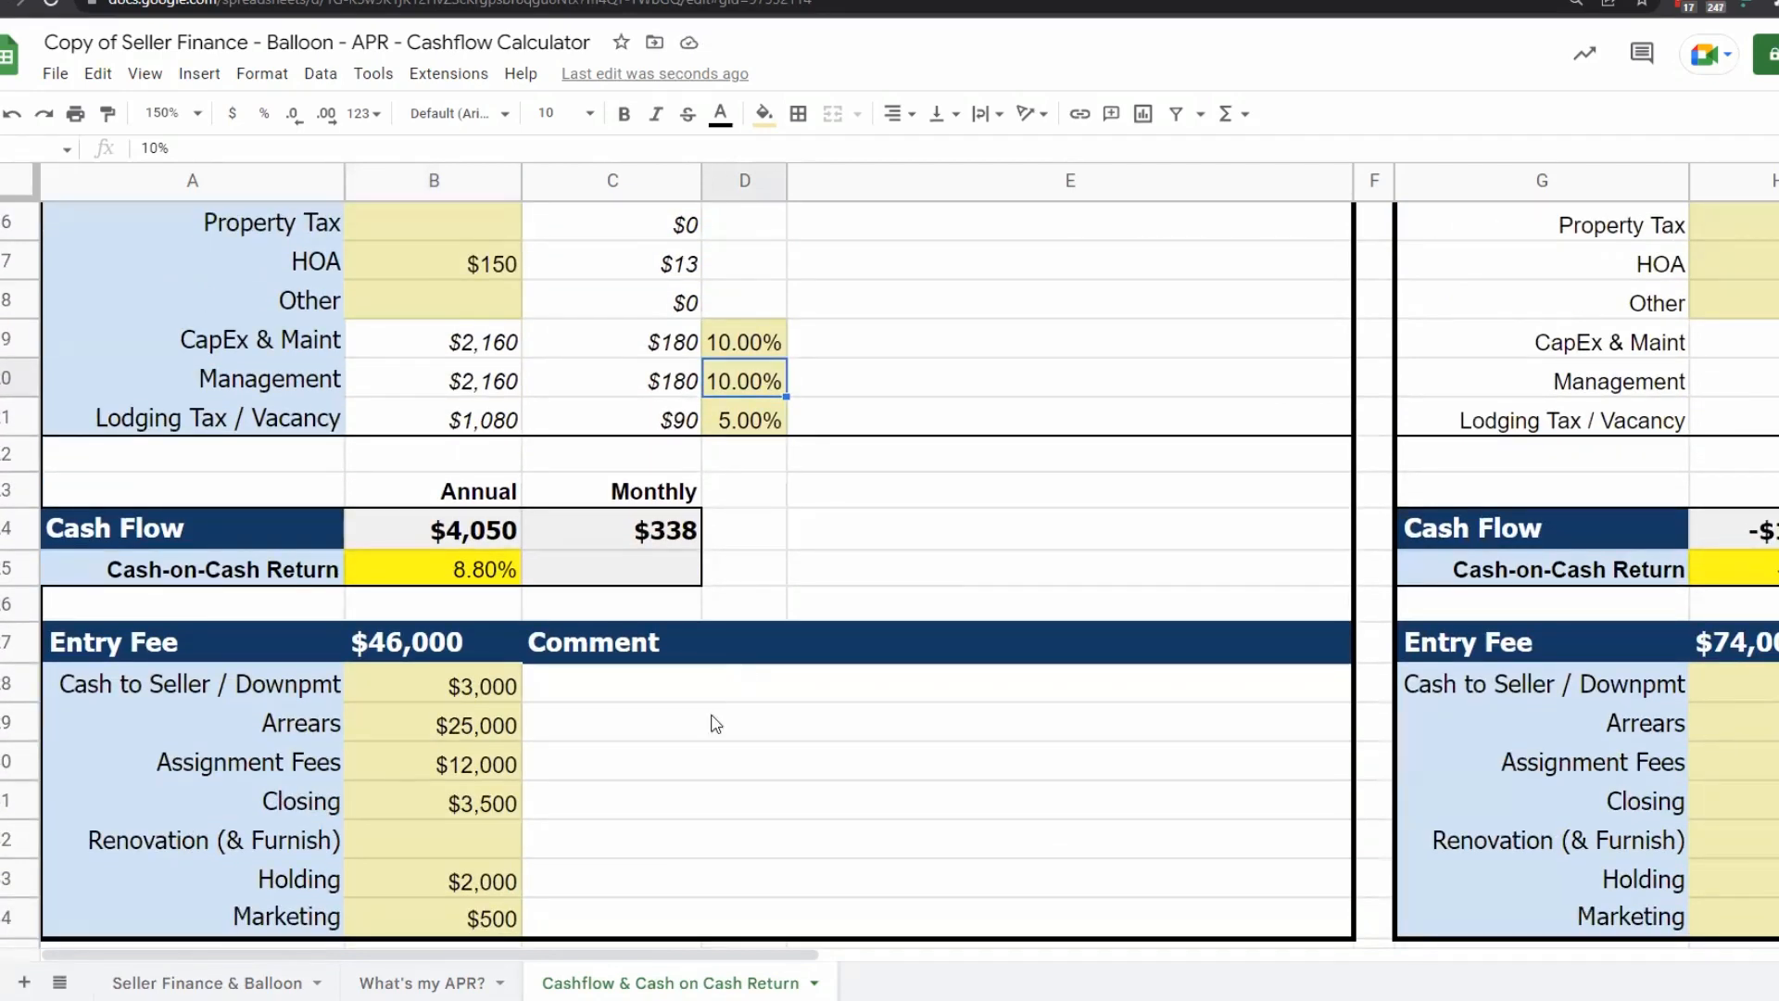
scroll(714, 723, "down", 1)
left_click(433, 492)
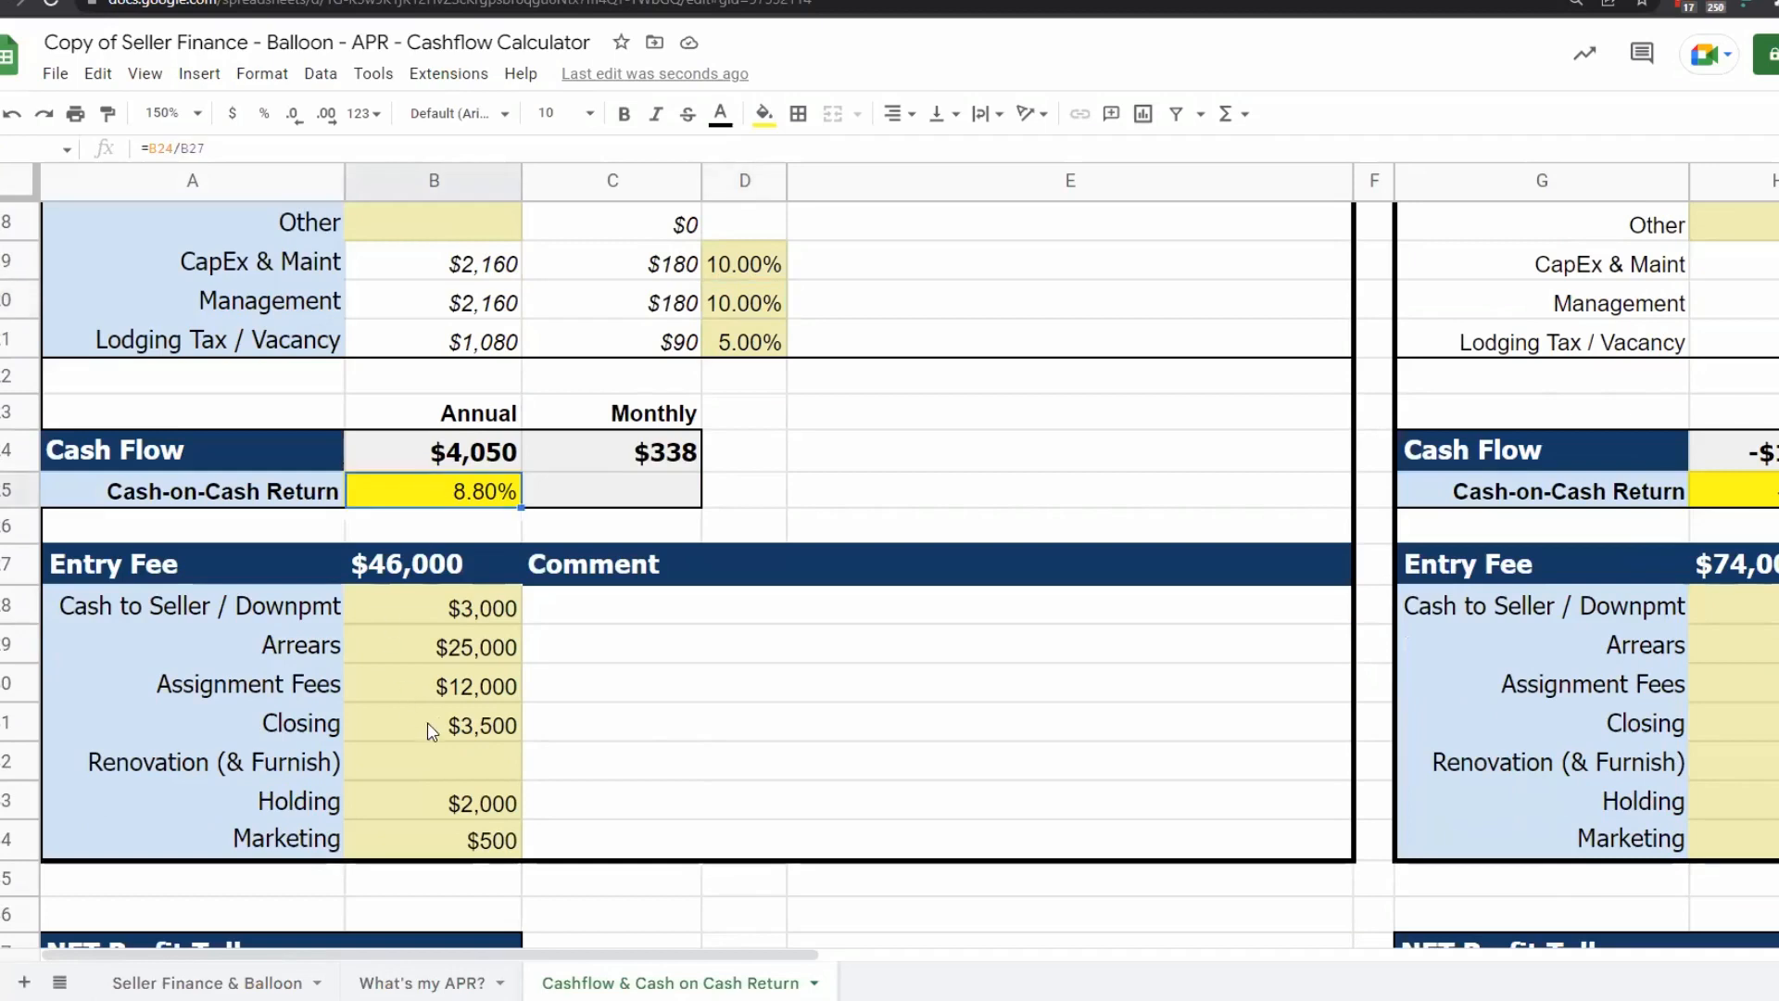
- Enter 10000 as the Wrap Strategy's Renovation (& Furnish) fee and check the Cash-on-Cash Return again
left_click(433, 762)
type("10000")
left_click(445, 494)
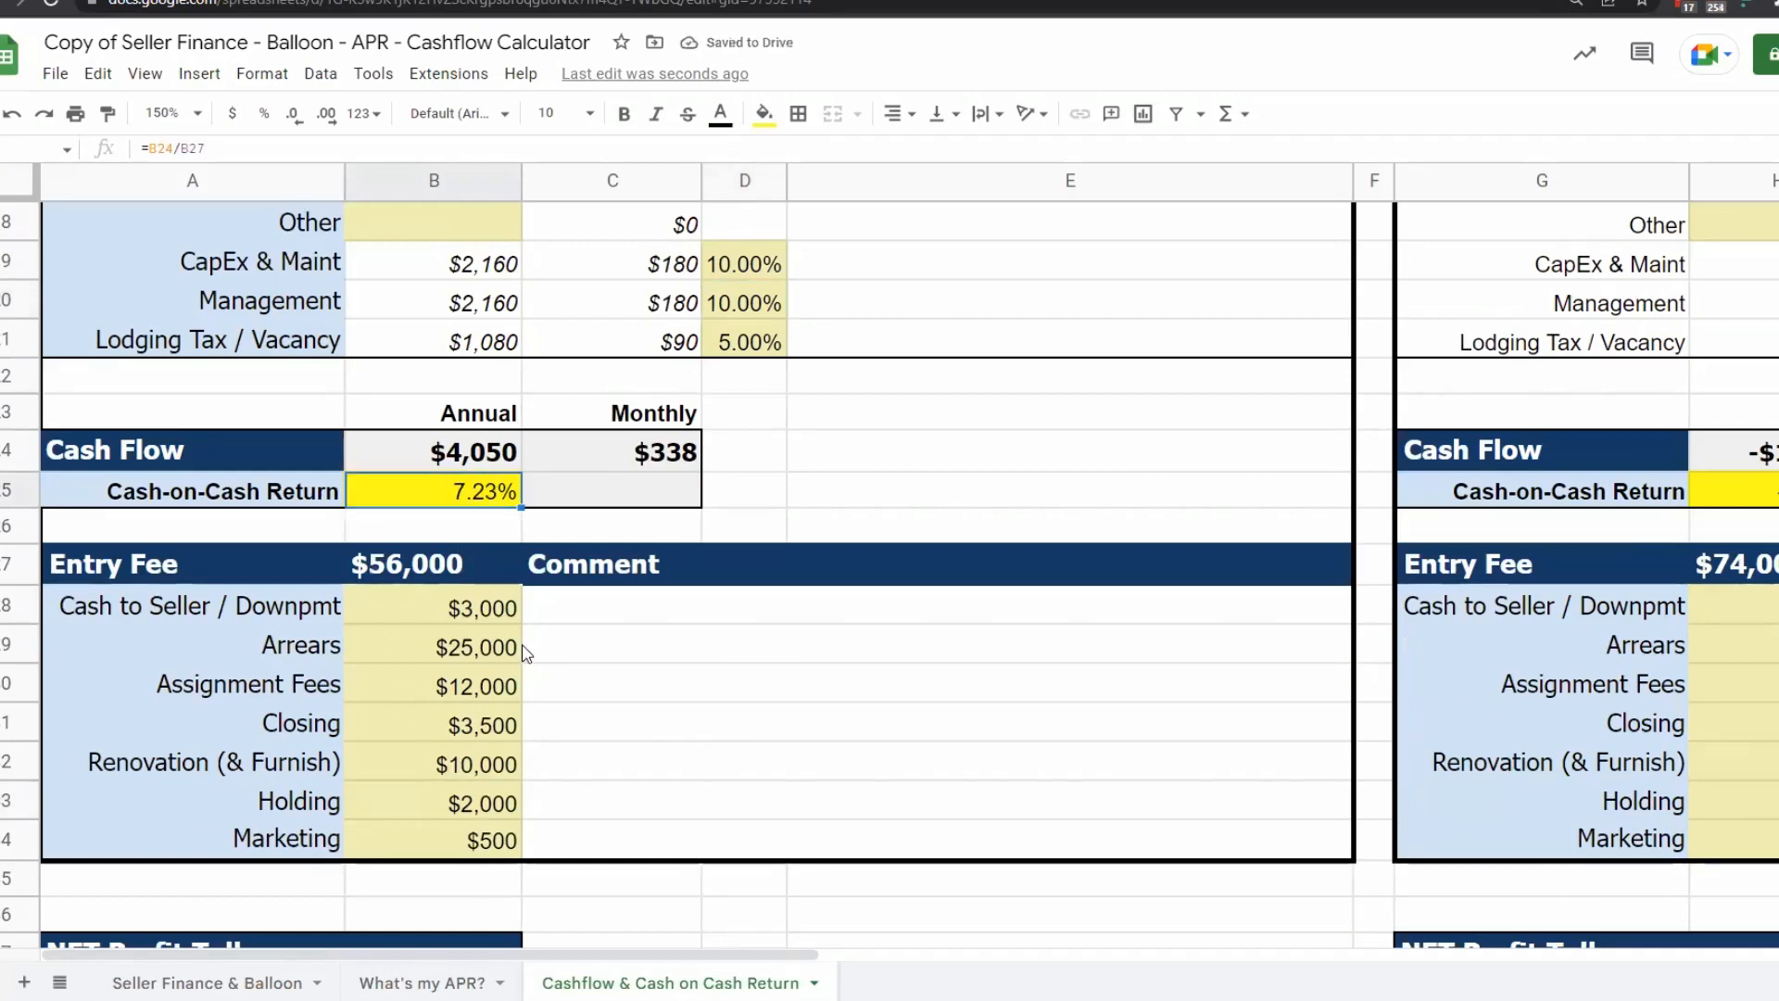
- Review the Wrap Strategy from Rental Revenue through monthly Cash Flow and entry fees down to the NET Profit Tally
scroll(519, 639, "down", 1)
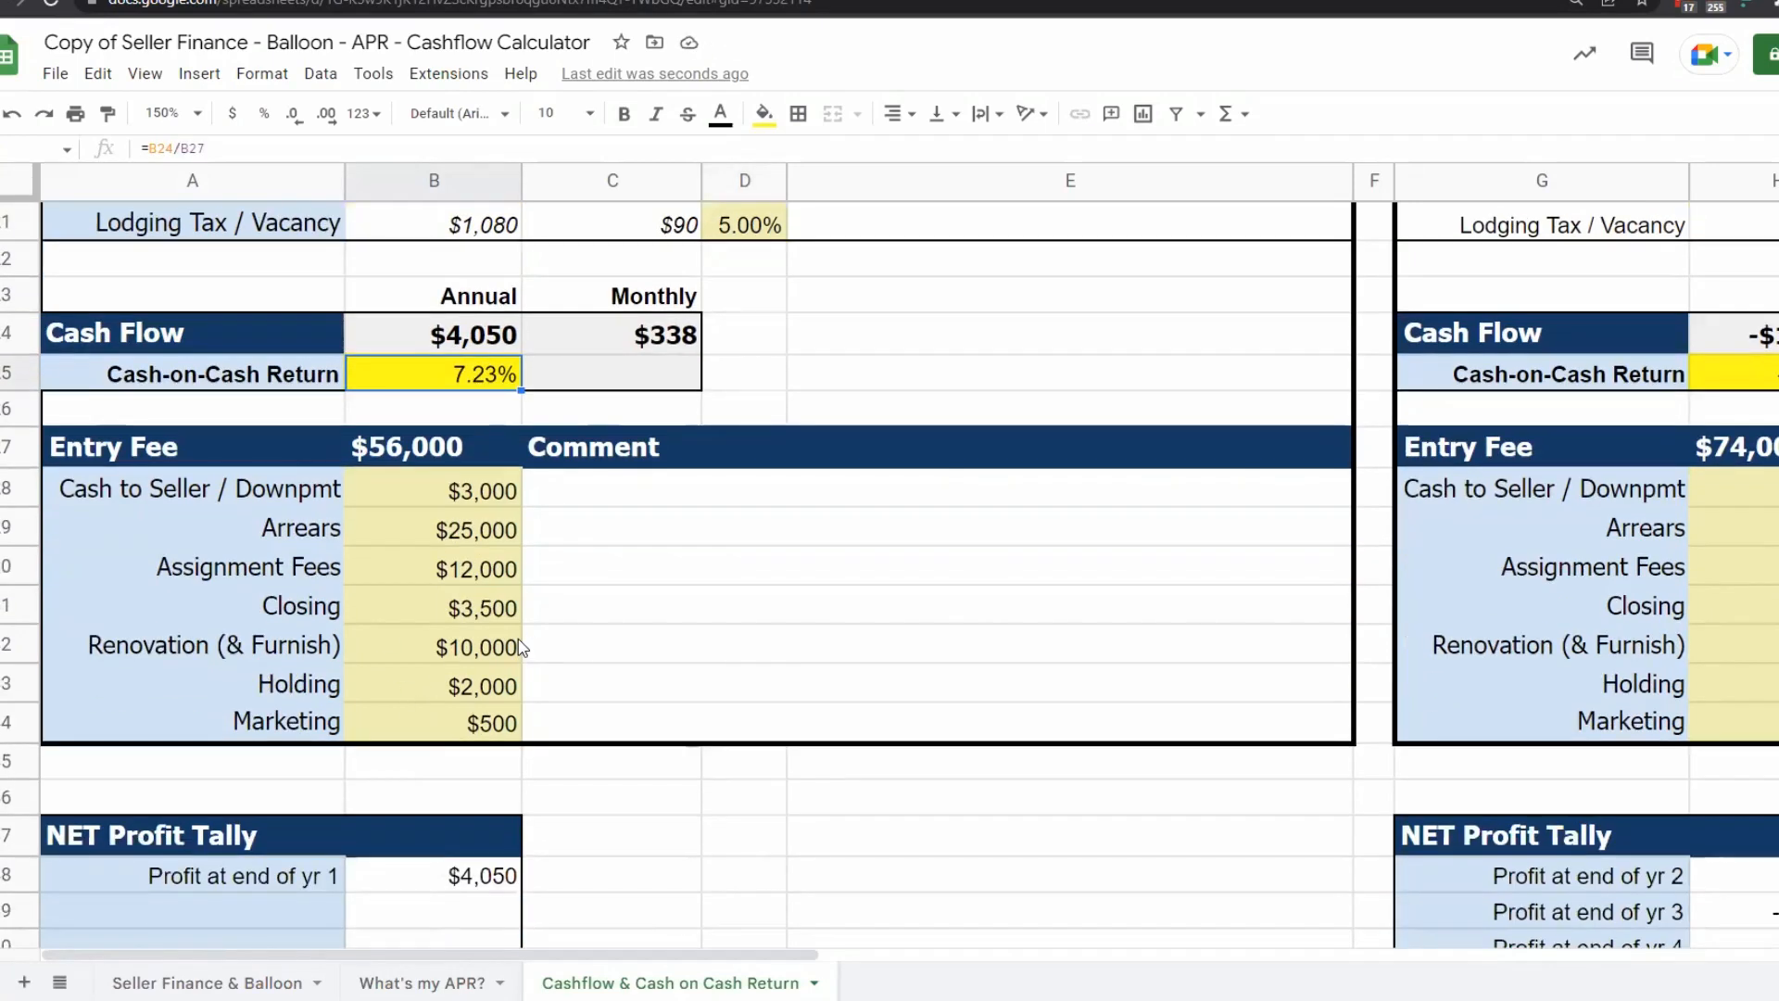
scroll(520, 643, "up", 5)
scroll(520, 639, "up", 2)
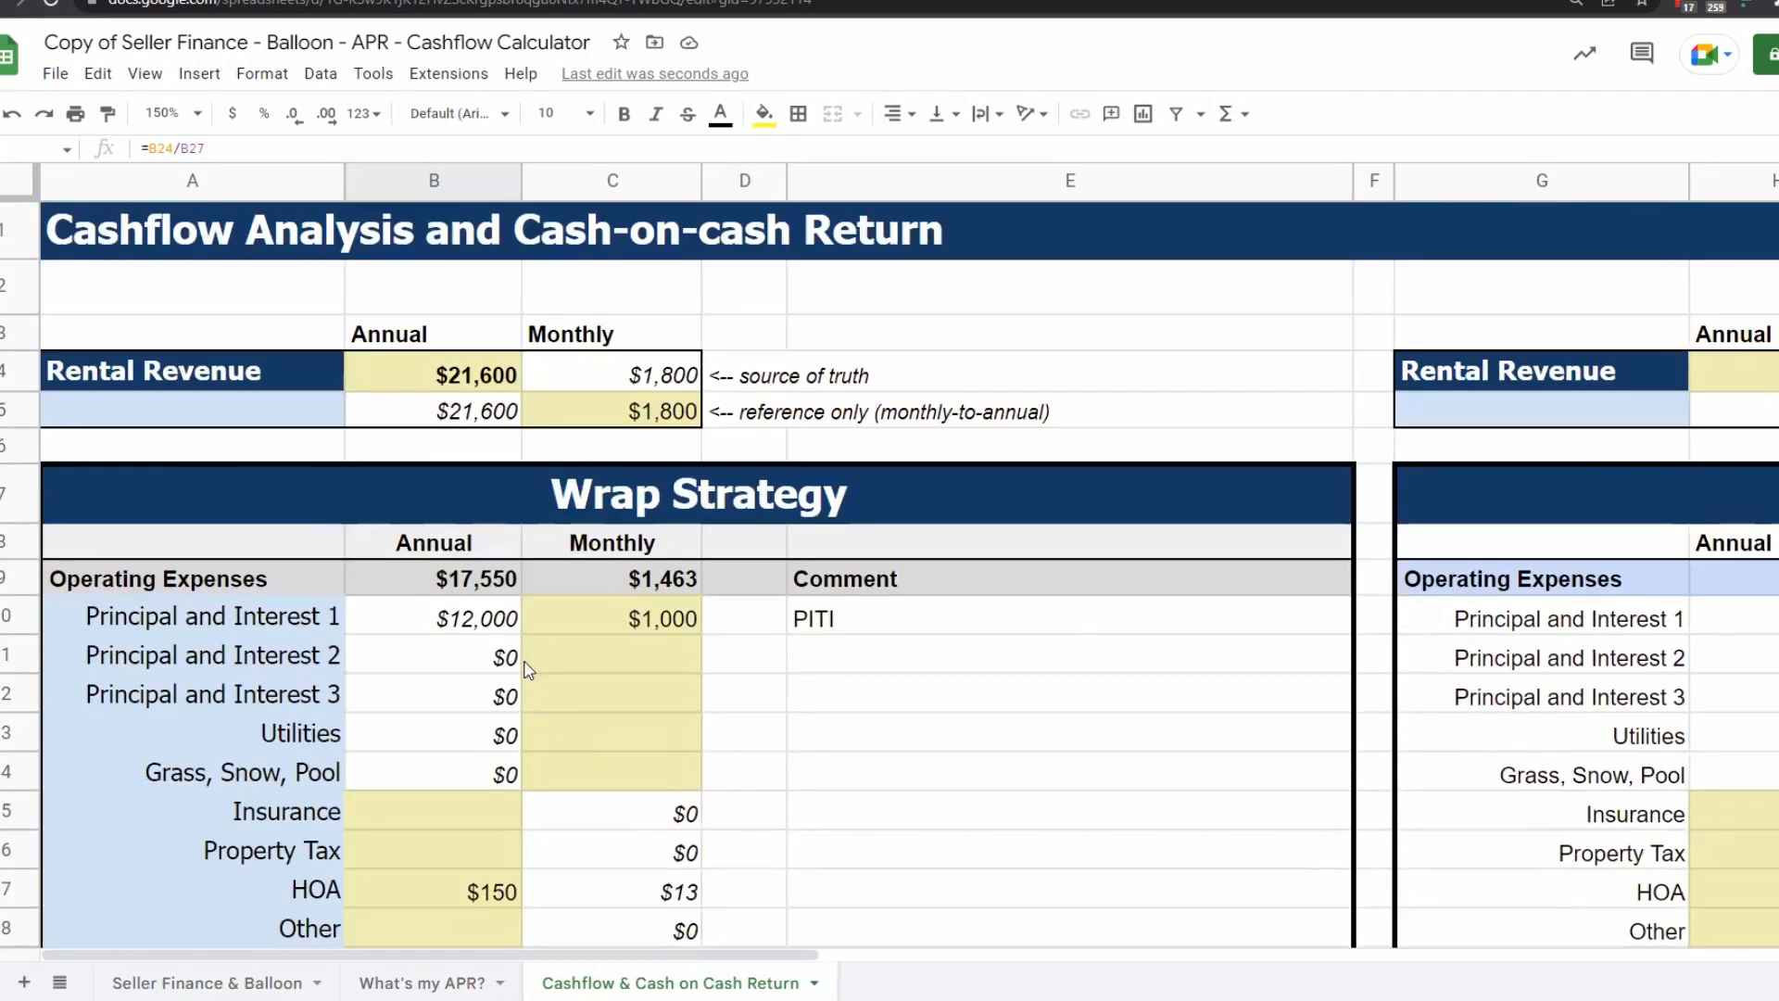
scroll(537, 707, "down", 3)
scroll(541, 711, "down", 4)
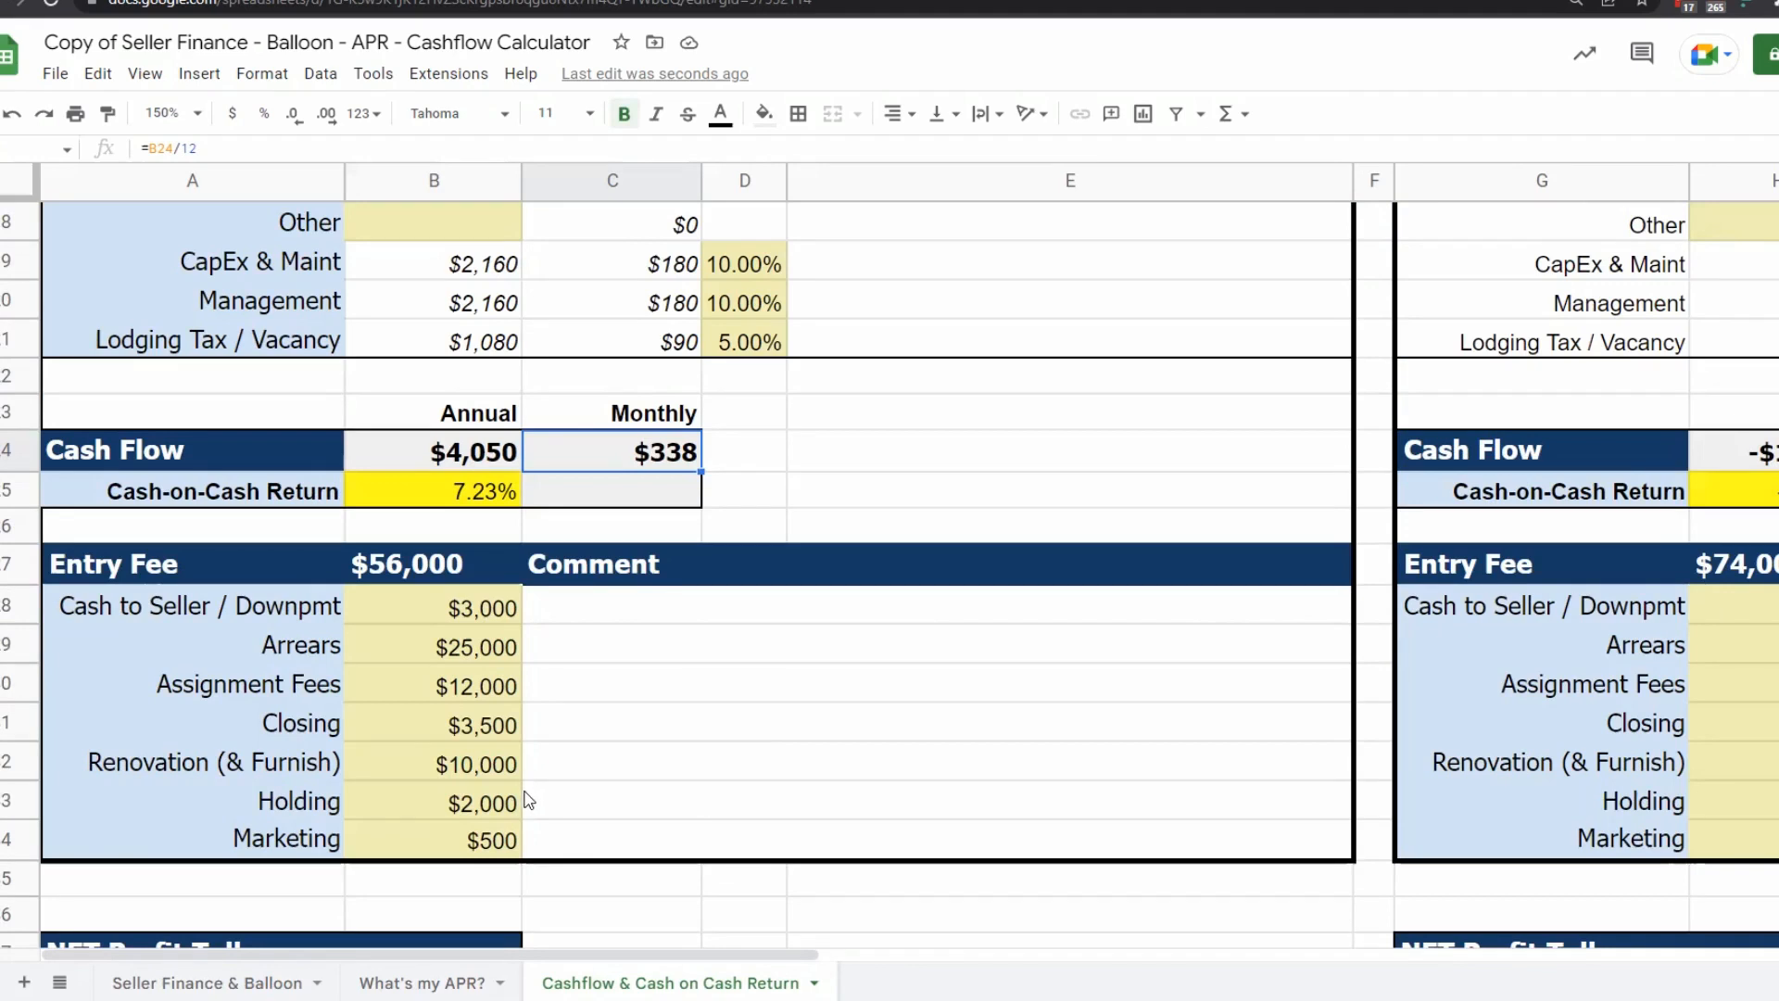
scroll(529, 800, "down", 1)
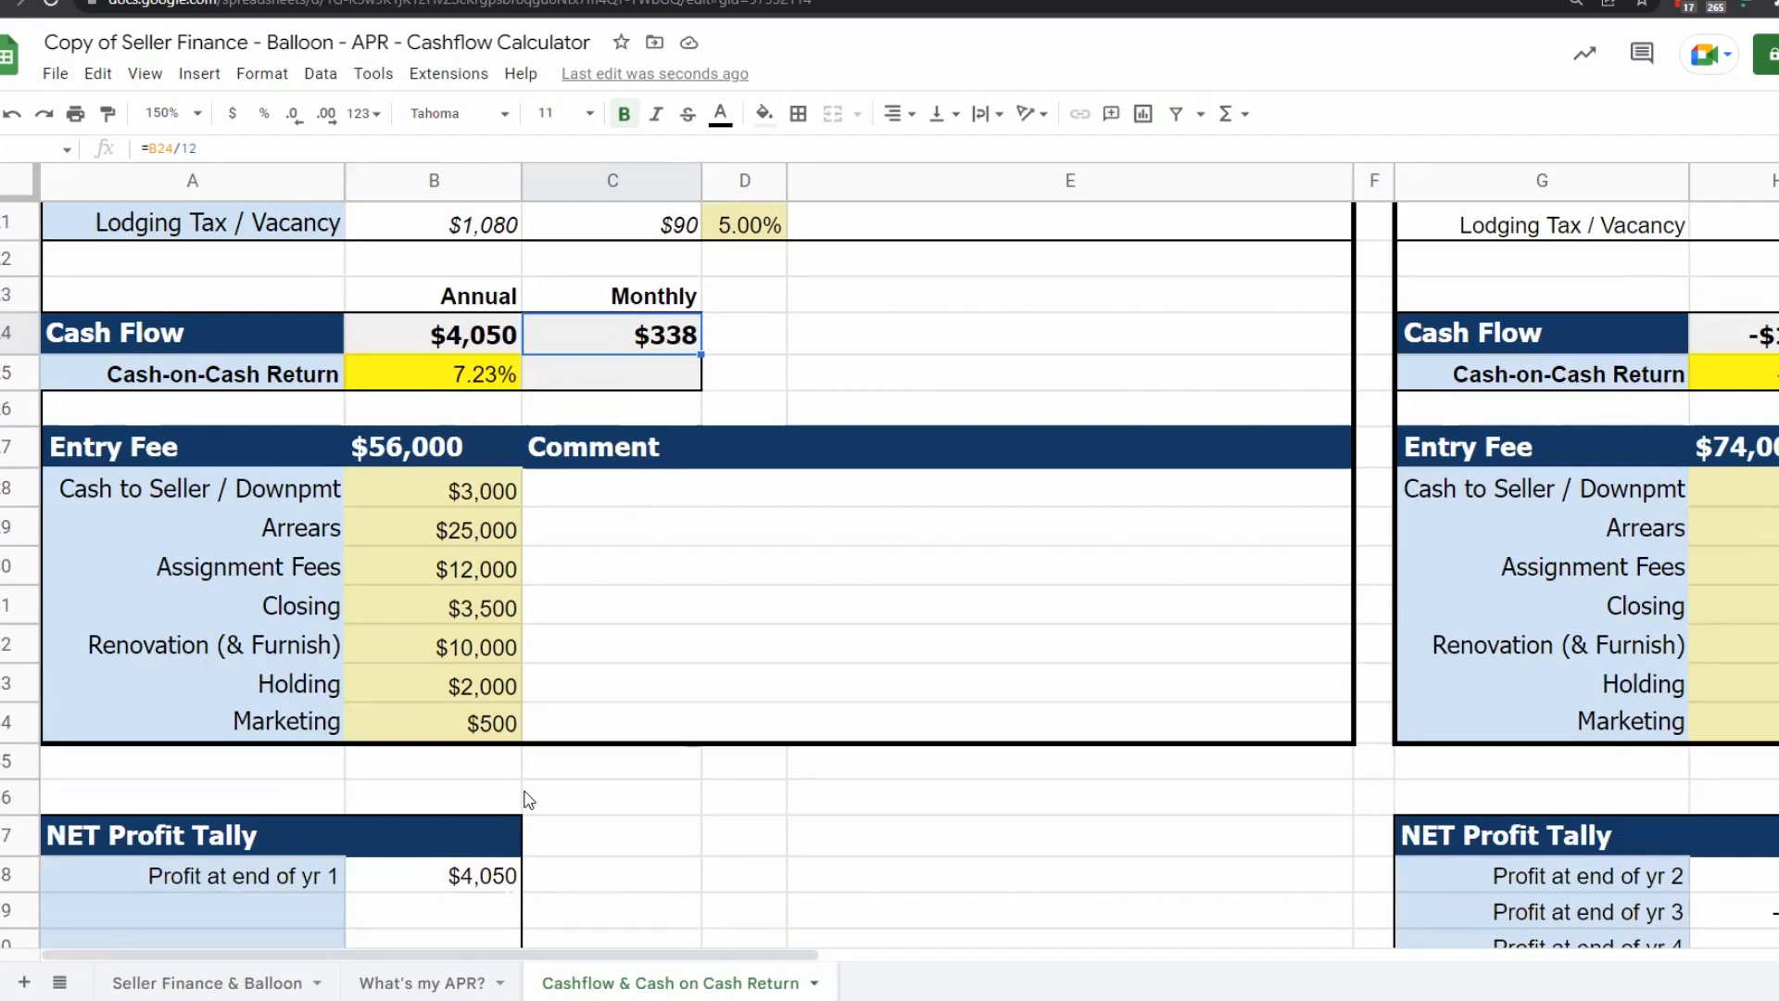